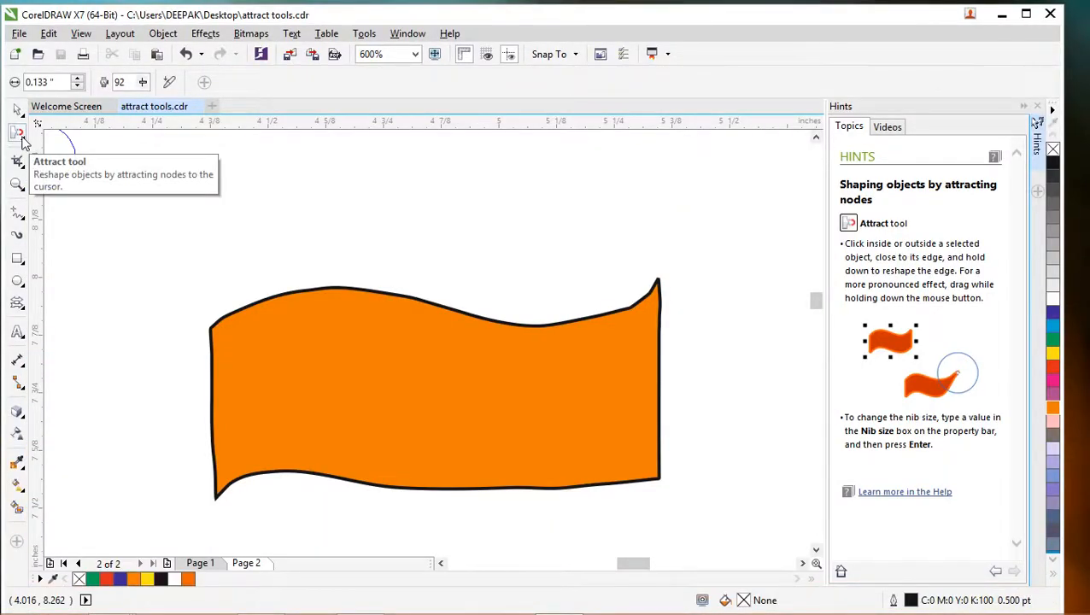
left_click(22, 138)
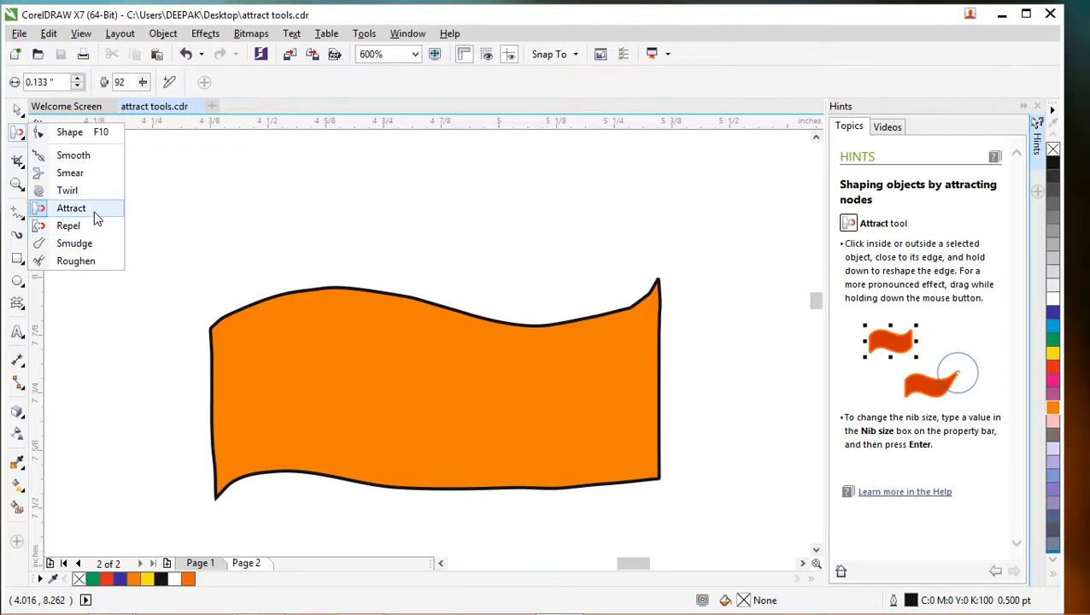
left_click(171, 194)
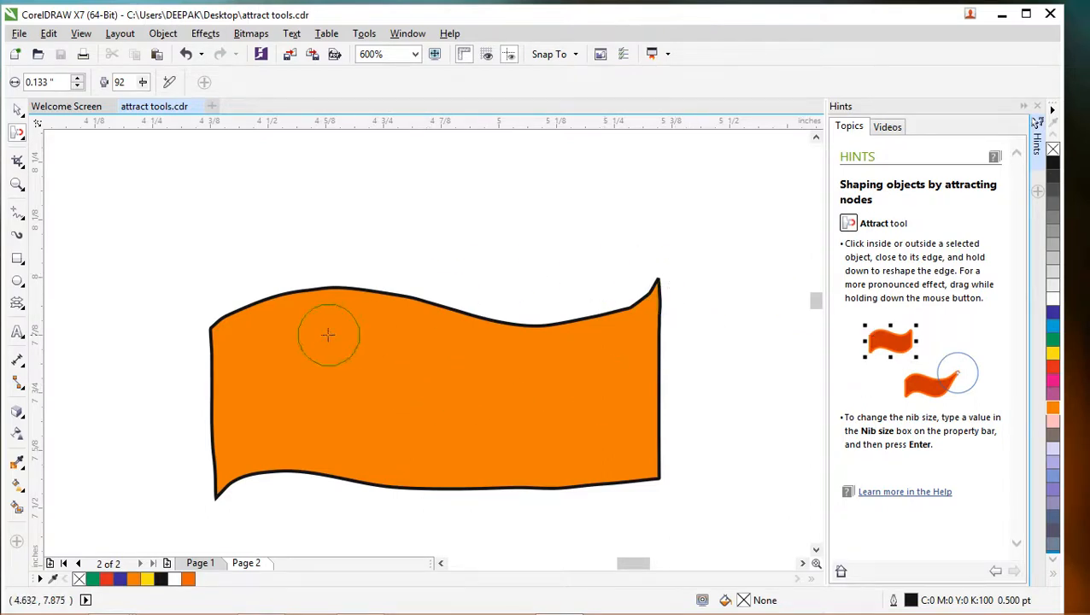
left_click(450, 323)
left_click(530, 272)
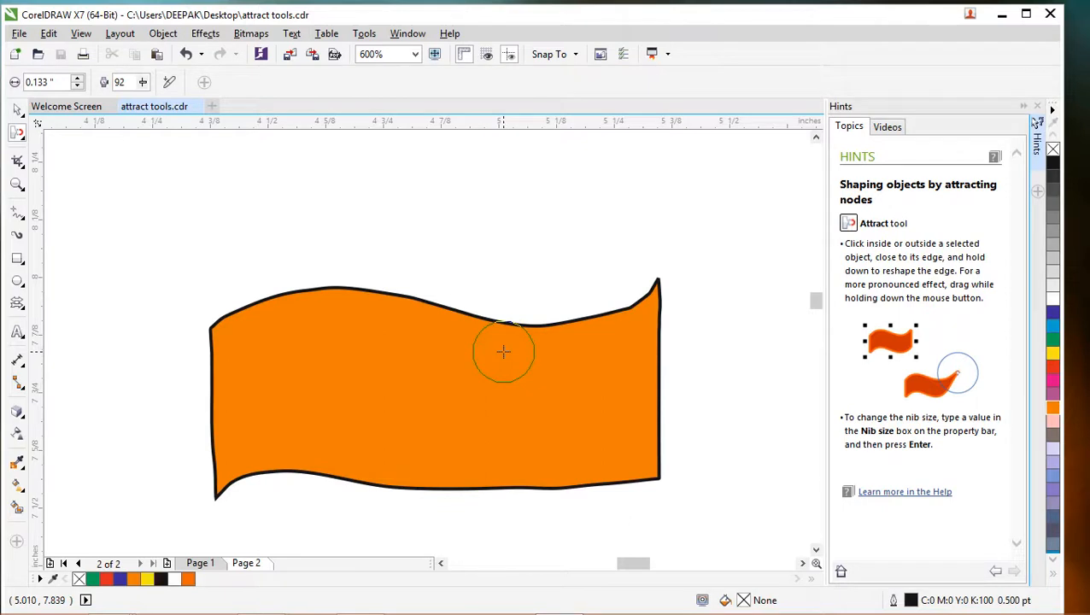
- Add a third page to the document and draw a rectangle about 0.69 by 0.27 inches on it
left_click(167, 563)
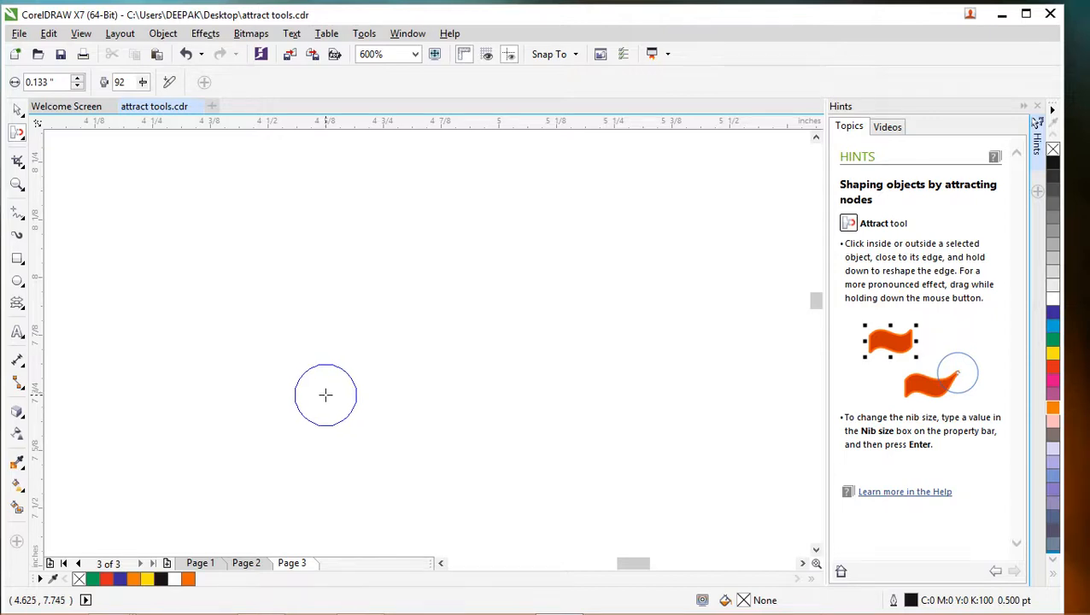
left_click(18, 265)
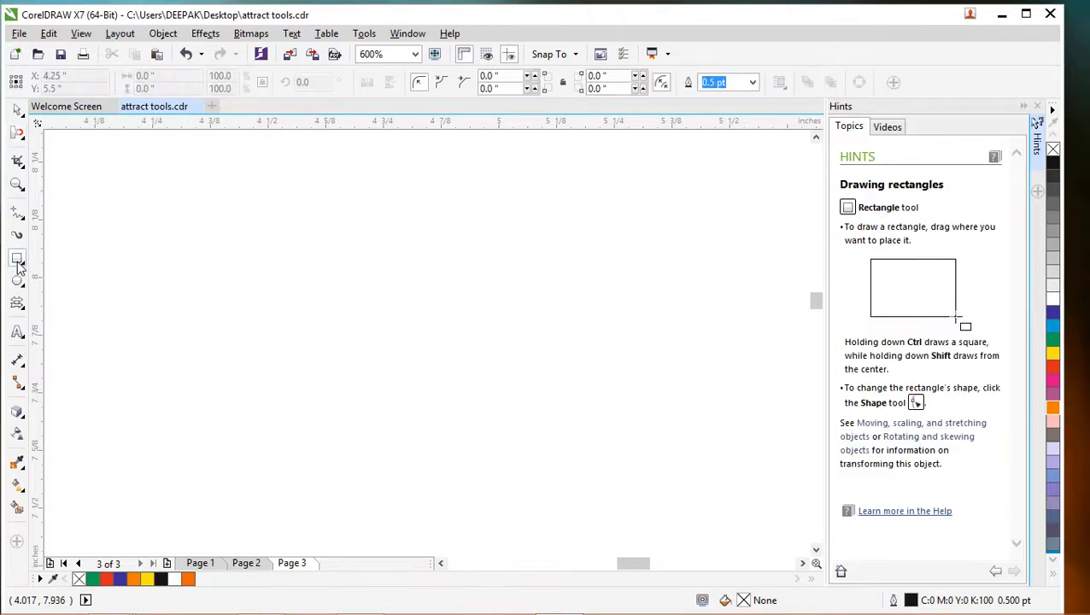
mouse_move(244, 264)
left_mouse_down()
mouse_move(295, 389)
mouse_move(563, 391)
left_mouse_up()
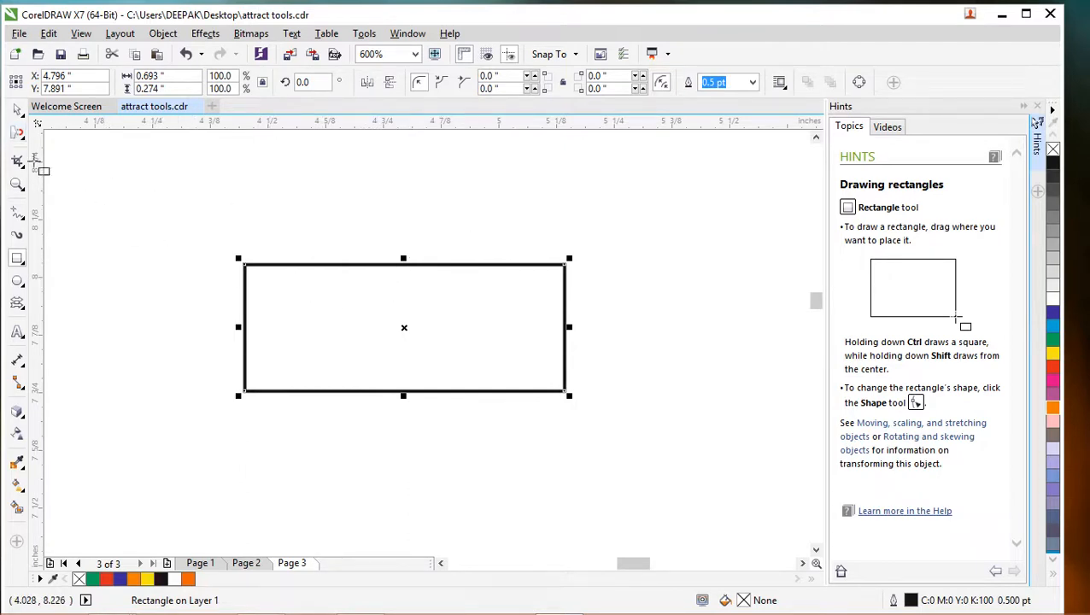
- Activate the Attract tool, select the rectangle and fill it with green (C:100 M:0 Y:100 K:0)
left_click(17, 132)
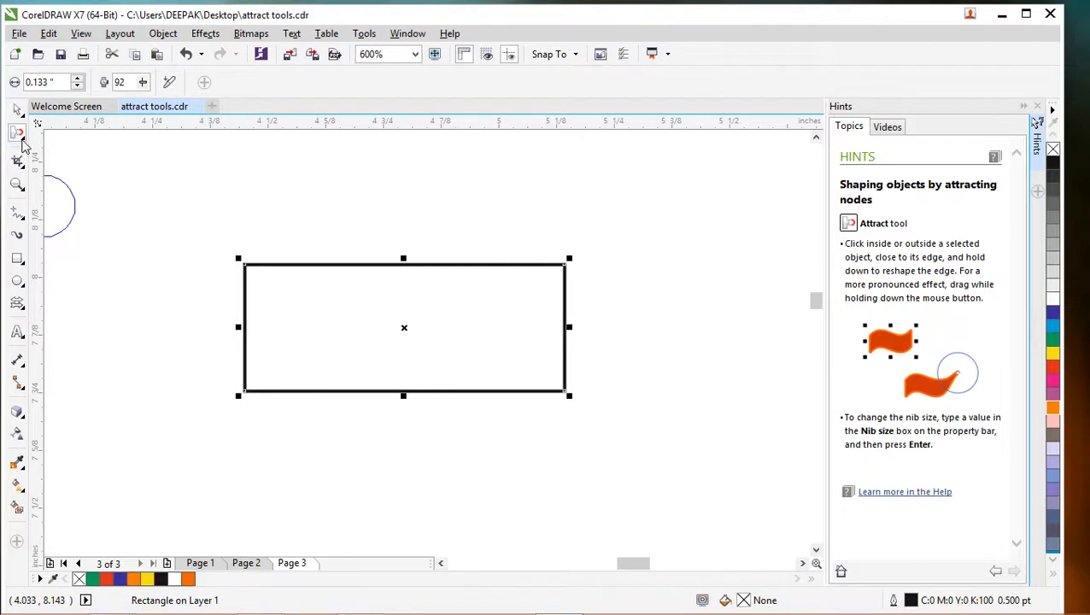
left_click(21, 136)
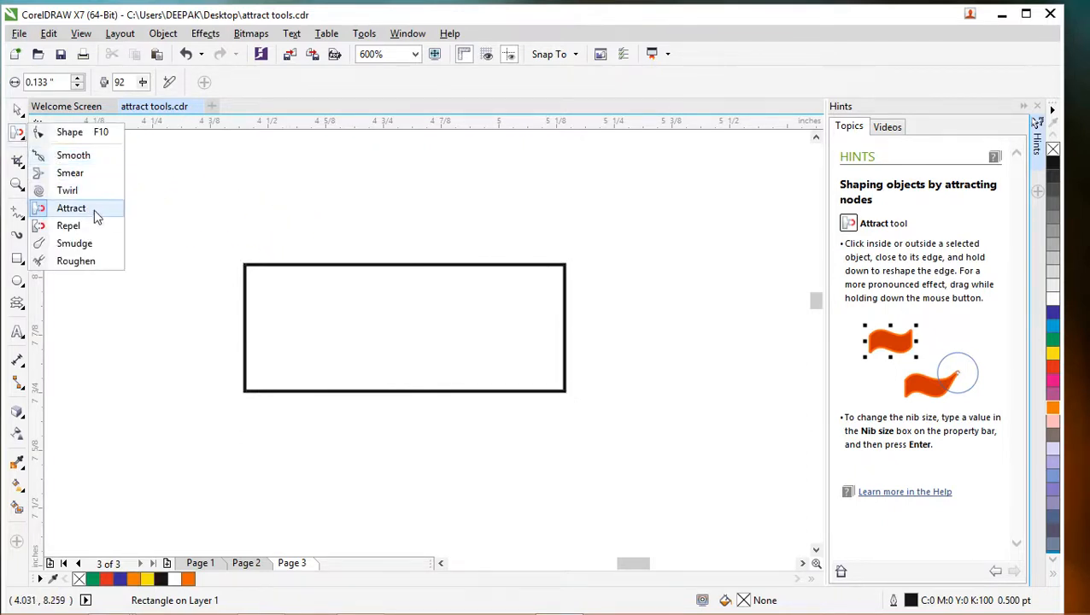
left_click(196, 190)
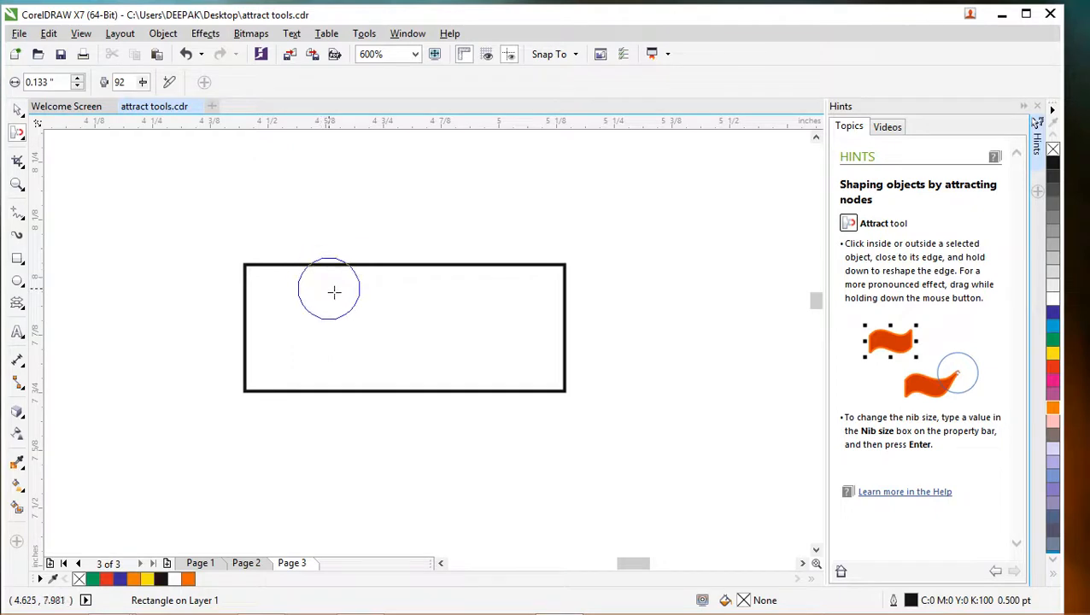
left_click(1053, 355)
left_click(658, 205)
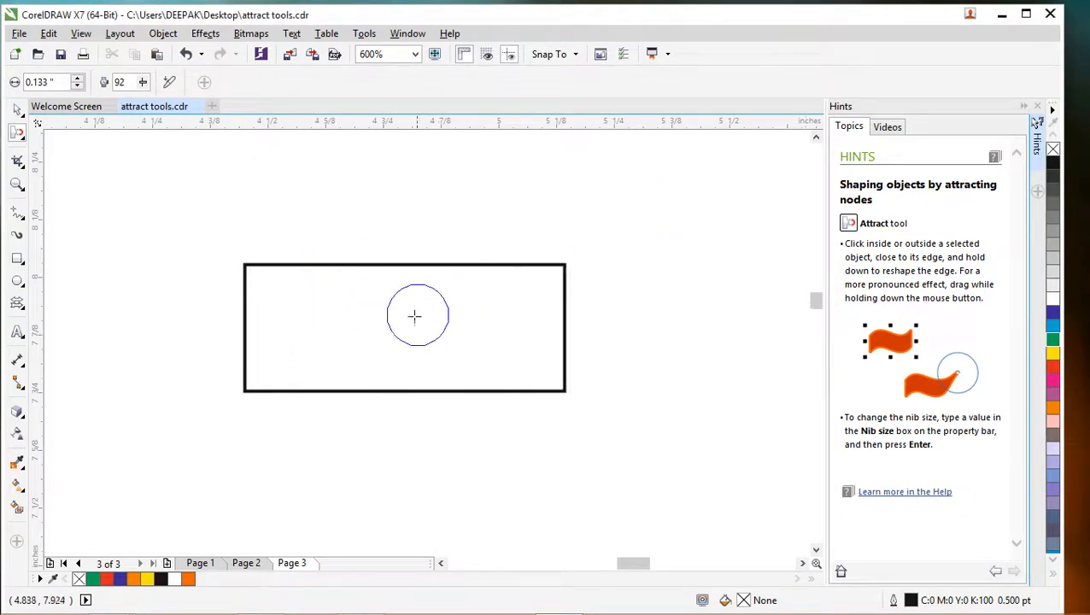
left_click(419, 316)
left_click(1054, 340)
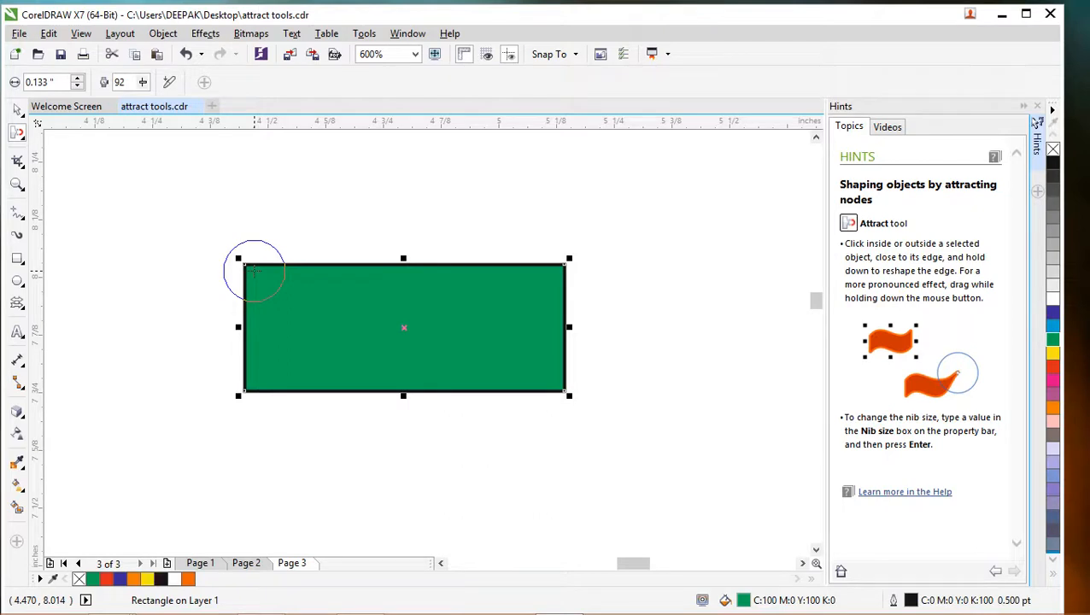
- Try attracting the rectangle's upper-left corner inward, and undo the reshaping
mouse_move(254, 271)
left_mouse_down()
mouse_move(288, 271)
mouse_move(272, 275)
left_mouse_up()
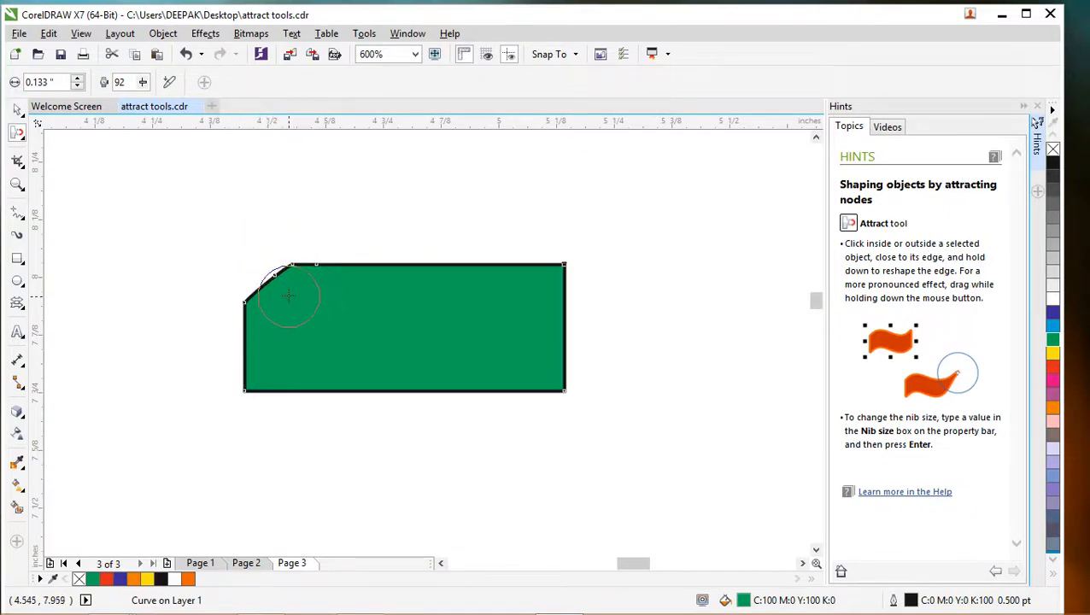
key("ctrl+z")
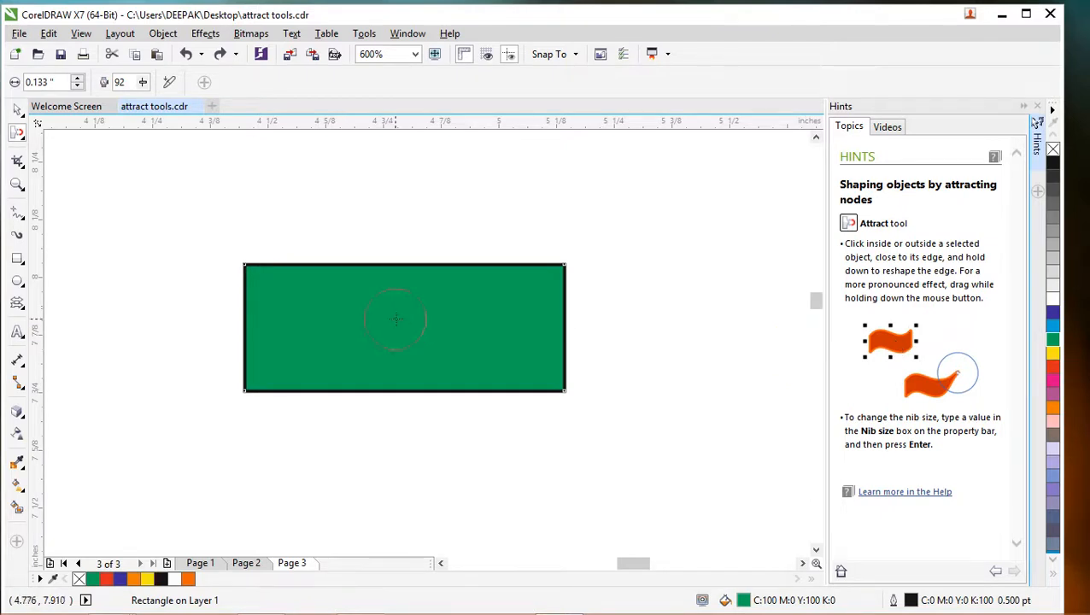
- Stretch the green rectangle downward to a height of about 0.326 inches and reactivate the Attract tool
left_click(395, 391)
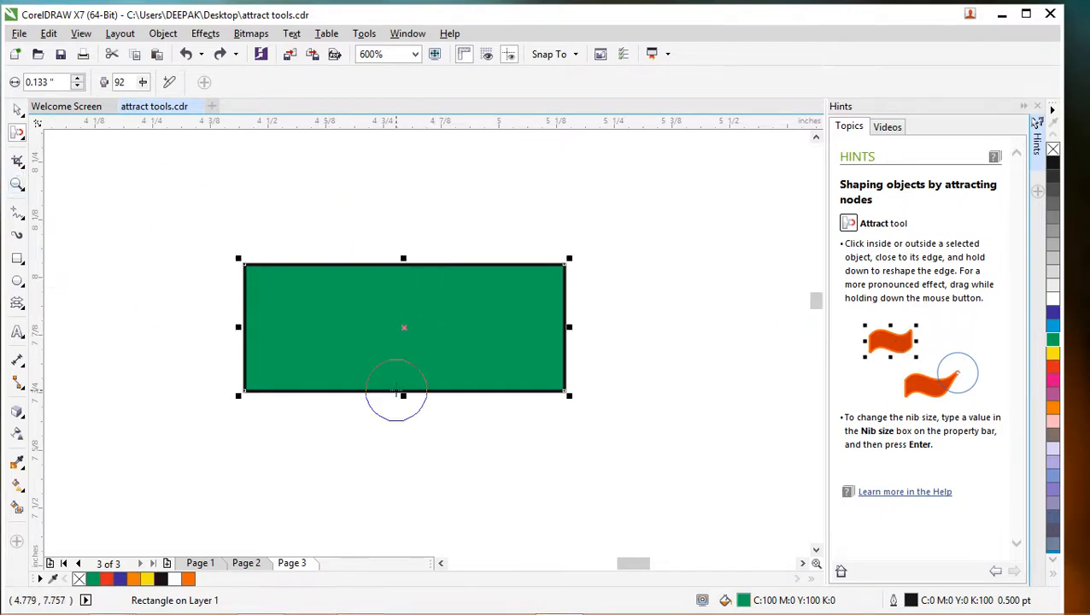
left_click(18, 110)
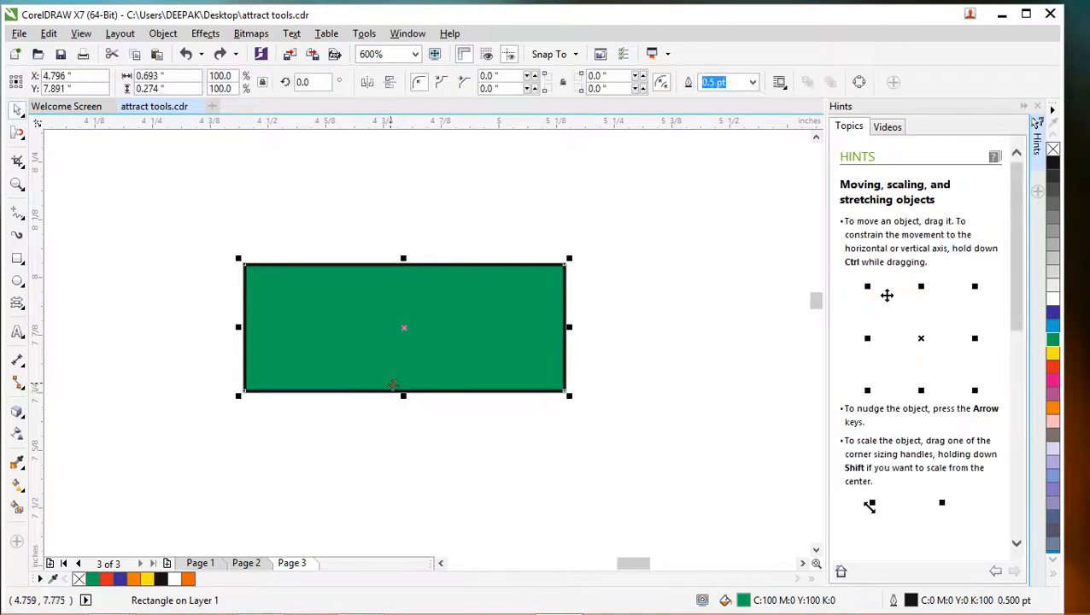
left_click_drag(404, 397, 405, 418)
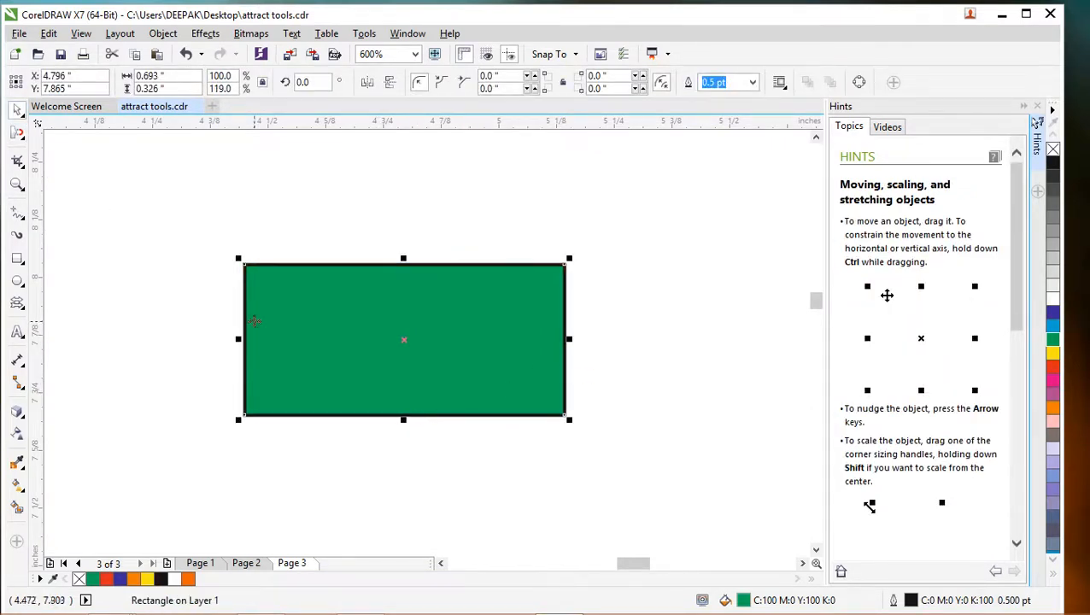
left_click(17, 132)
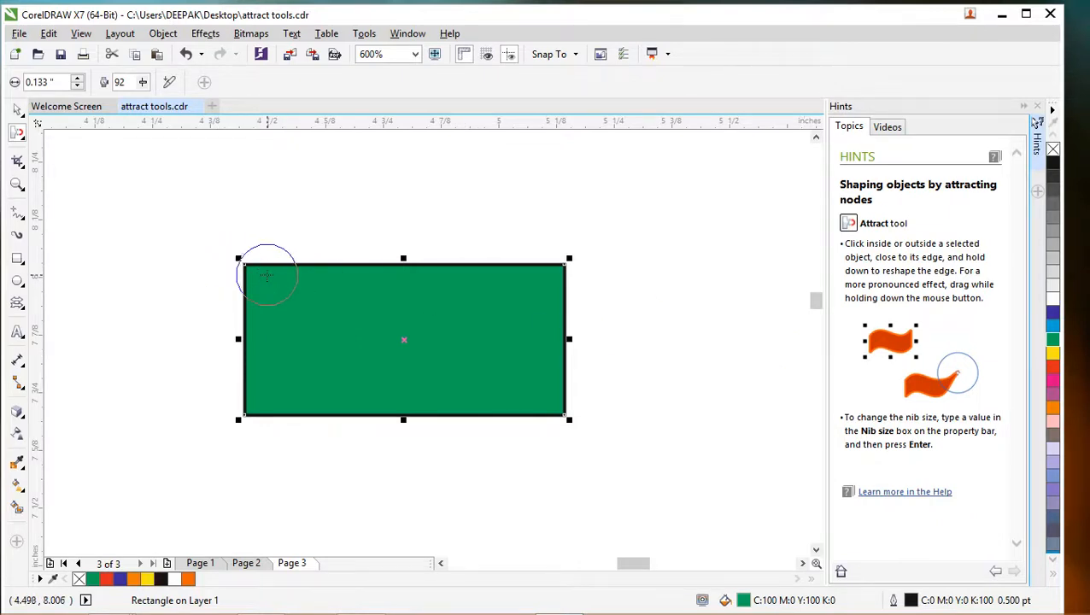
left_click(273, 272)
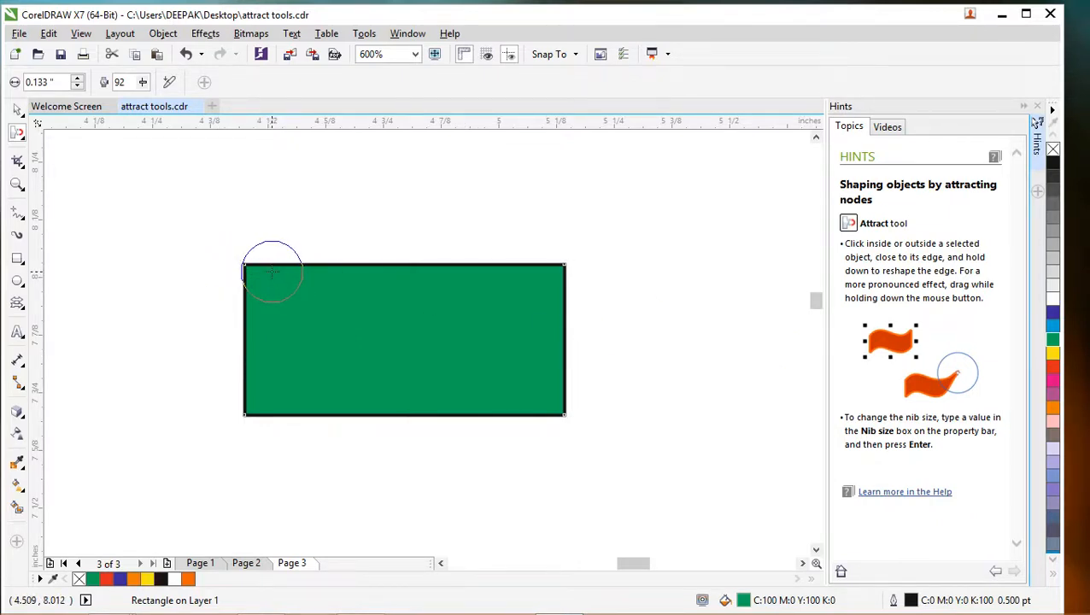
left_click_drag(273, 273, 255, 263)
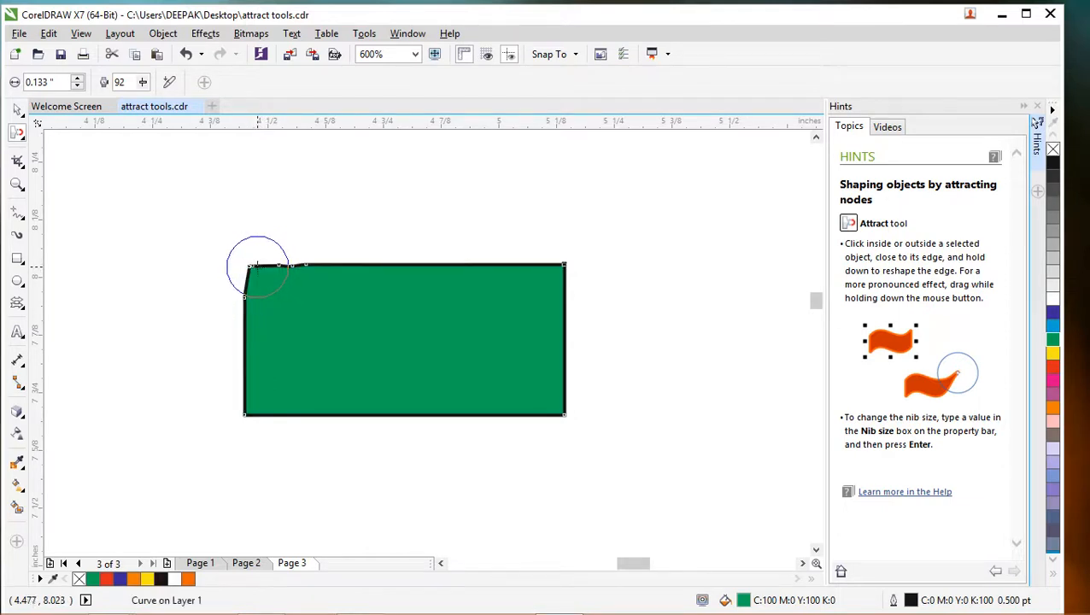
key("ctrl+z")
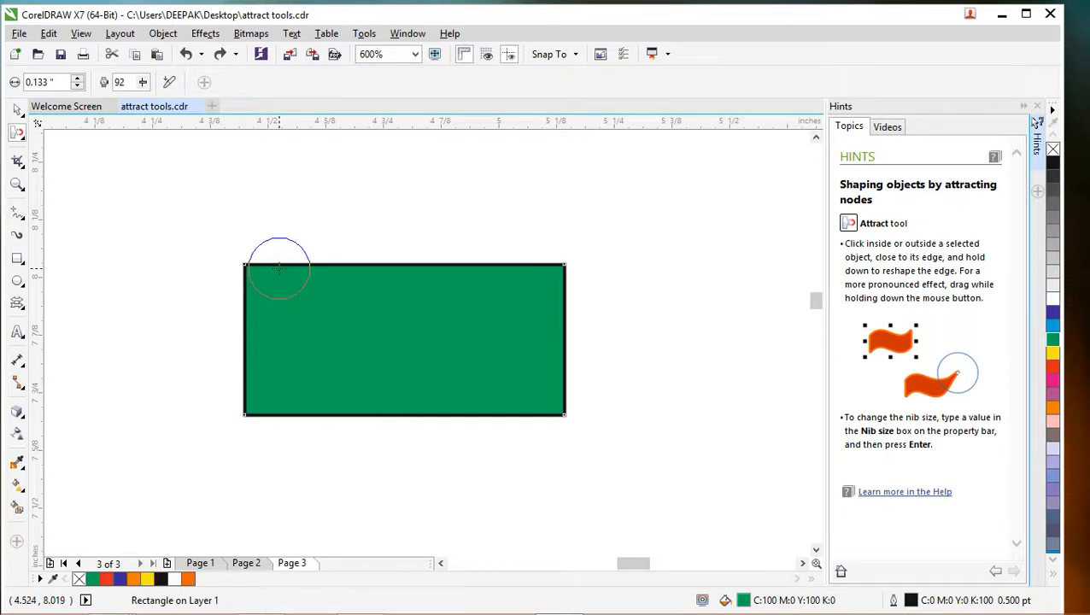
- Attract the rectangle's upper edge into a smooth concave curve with both upper corners pulled up into points
mouse_move(282, 260)
left_mouse_down()
mouse_move(381, 287)
mouse_move(524, 267)
left_mouse_up()
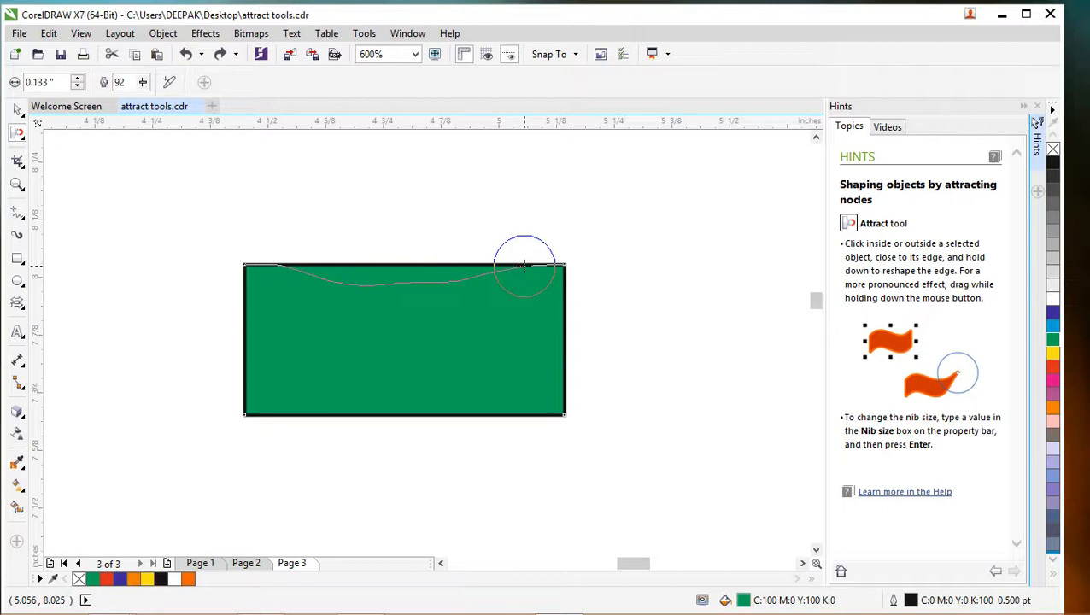
left_click_drag(523, 266, 527, 264)
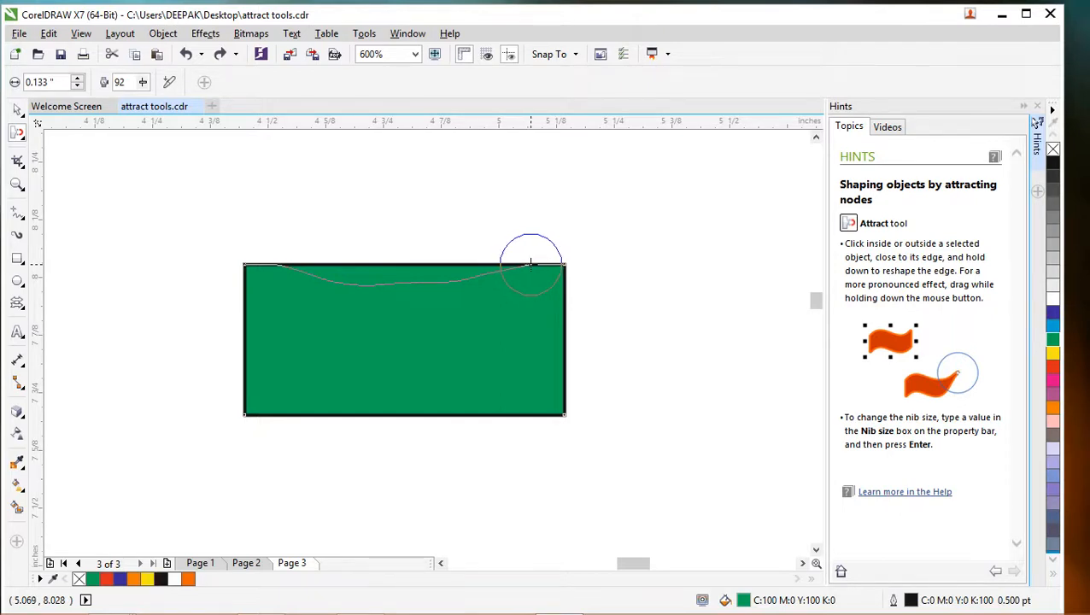
mouse_move(531, 261)
left_mouse_down()
mouse_move(569, 258)
mouse_move(562, 245)
left_mouse_up()
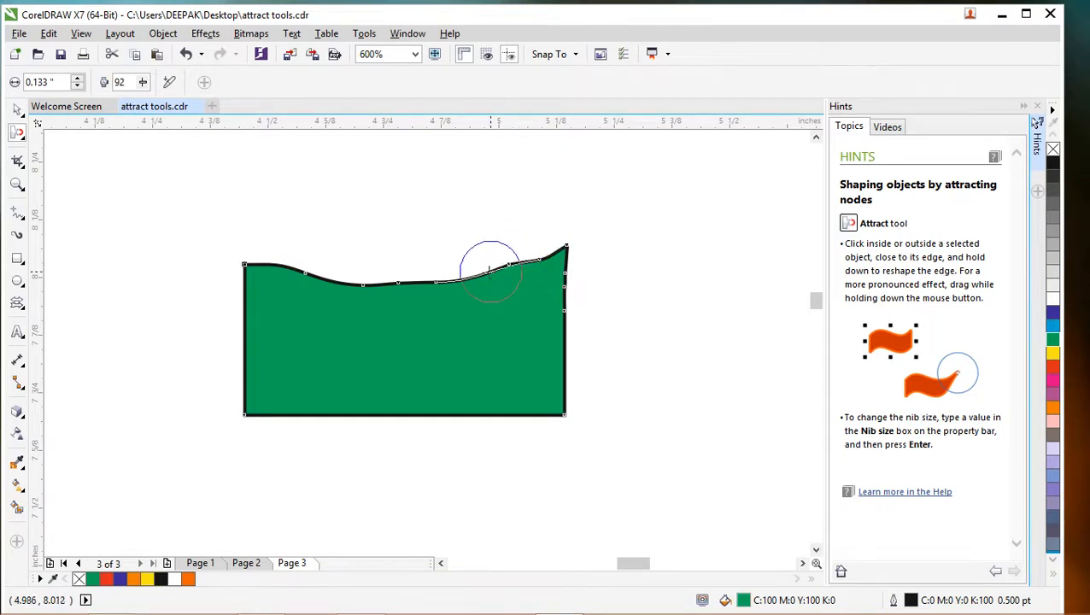
mouse_move(485, 271)
left_mouse_down()
mouse_move(365, 287)
mouse_move(295, 273)
mouse_move(279, 258)
mouse_move(240, 259)
mouse_move(244, 248)
mouse_move(299, 272)
mouse_move(292, 258)
mouse_move(301, 282)
mouse_move(404, 293)
mouse_move(482, 272)
mouse_move(474, 289)
mouse_move(518, 267)
left_mouse_up()
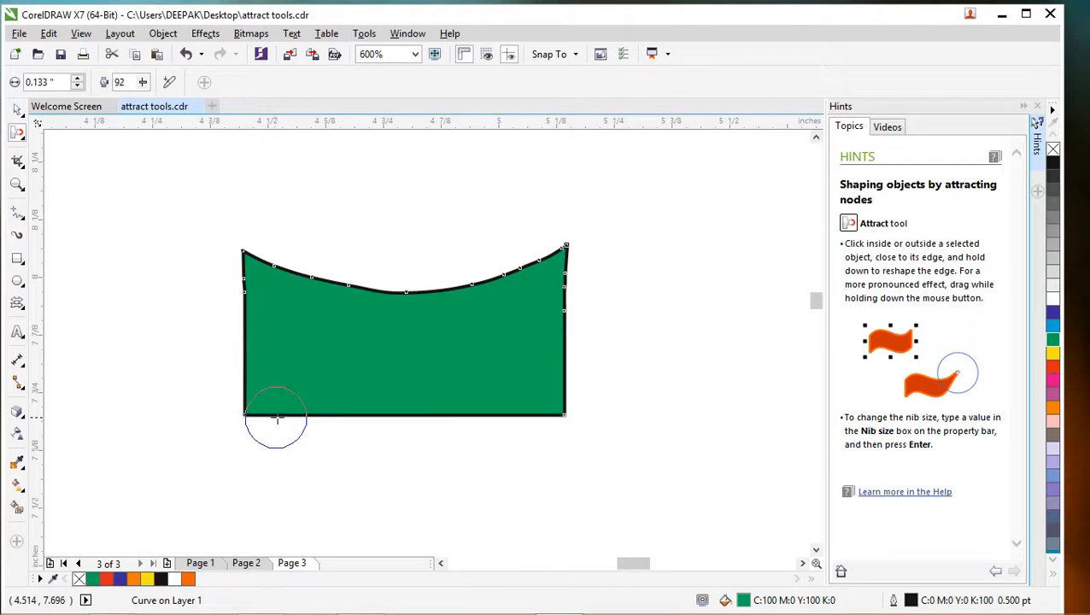
mouse_move(276, 418)
left_mouse_down()
mouse_move(328, 399)
mouse_move(330, 384)
left_mouse_up()
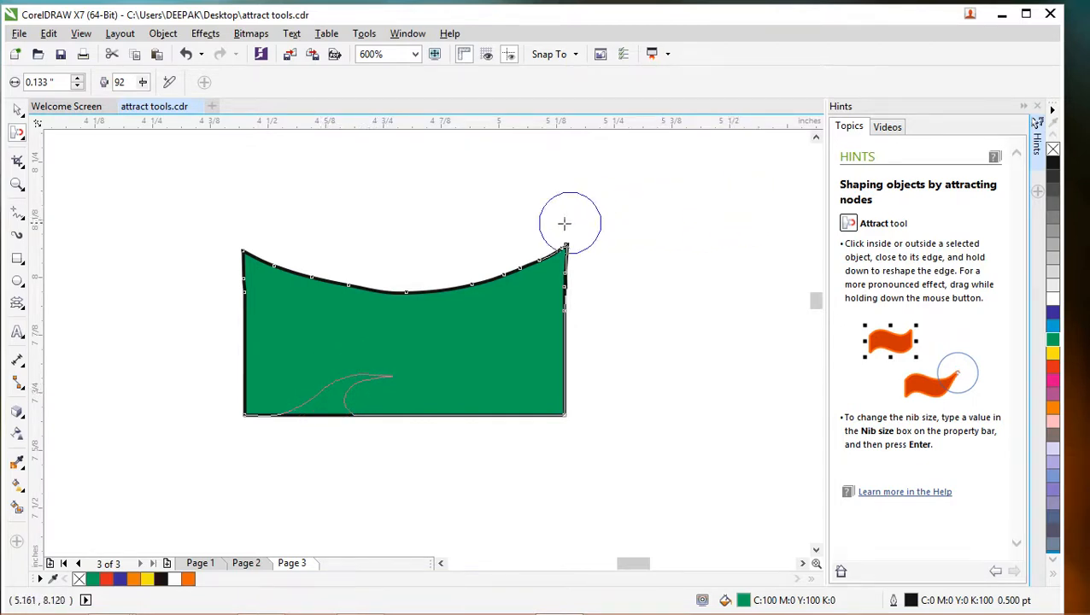
left_click_drag(565, 224, 459, 321)
mouse_move(397, 388)
left_mouse_down()
mouse_move(408, 418)
mouse_move(470, 419)
left_mouse_up()
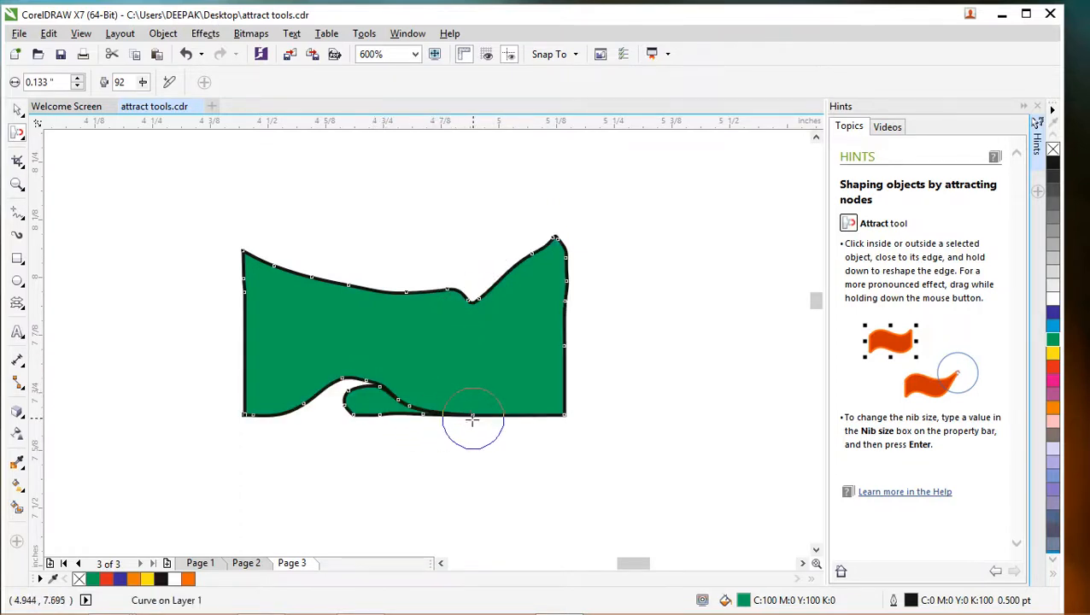
mouse_move(351, 416)
left_mouse_down()
mouse_move(389, 421)
mouse_move(341, 413)
mouse_move(328, 396)
mouse_move(399, 389)
mouse_move(462, 419)
mouse_move(389, 418)
mouse_move(377, 405)
mouse_move(417, 411)
left_mouse_up()
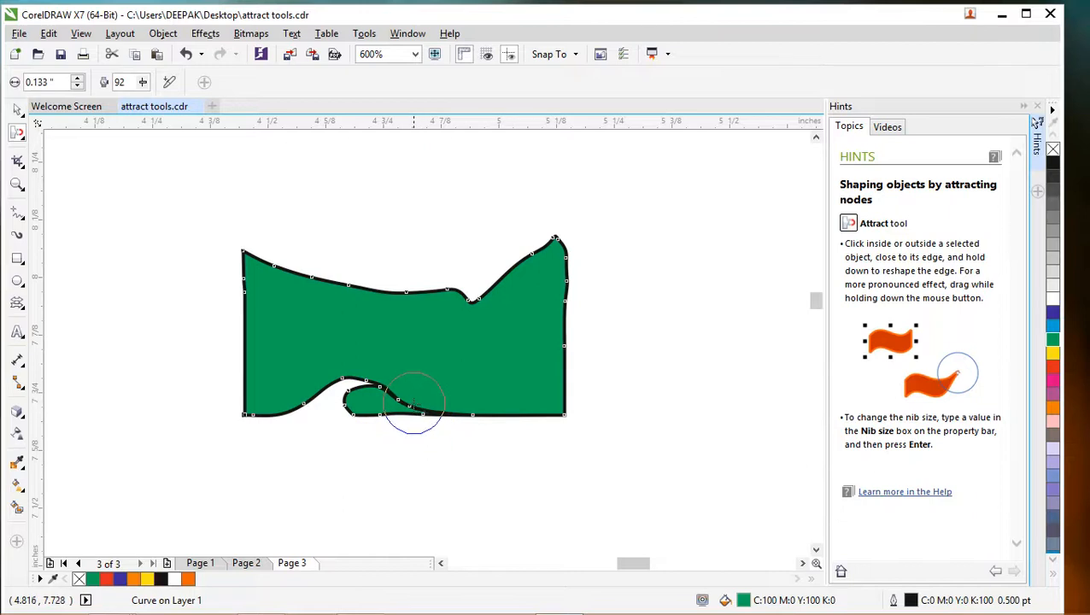
key("ctrl+z")
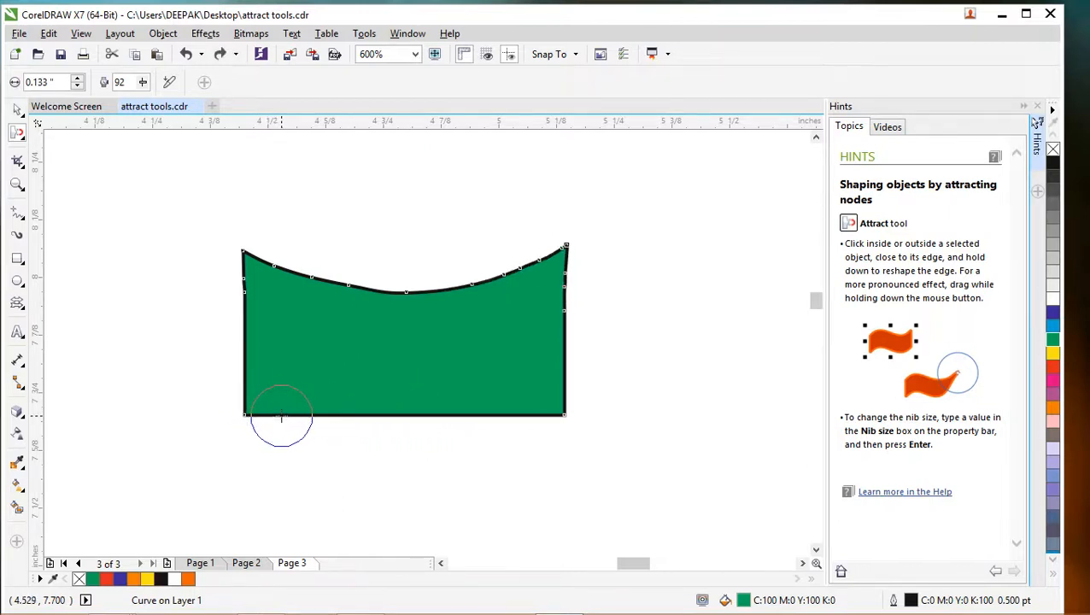
- Attract the shape's lower edge into a wave that arches up left of centre and drops to a lowered right corner
left_click_drag(281, 418, 336, 391)
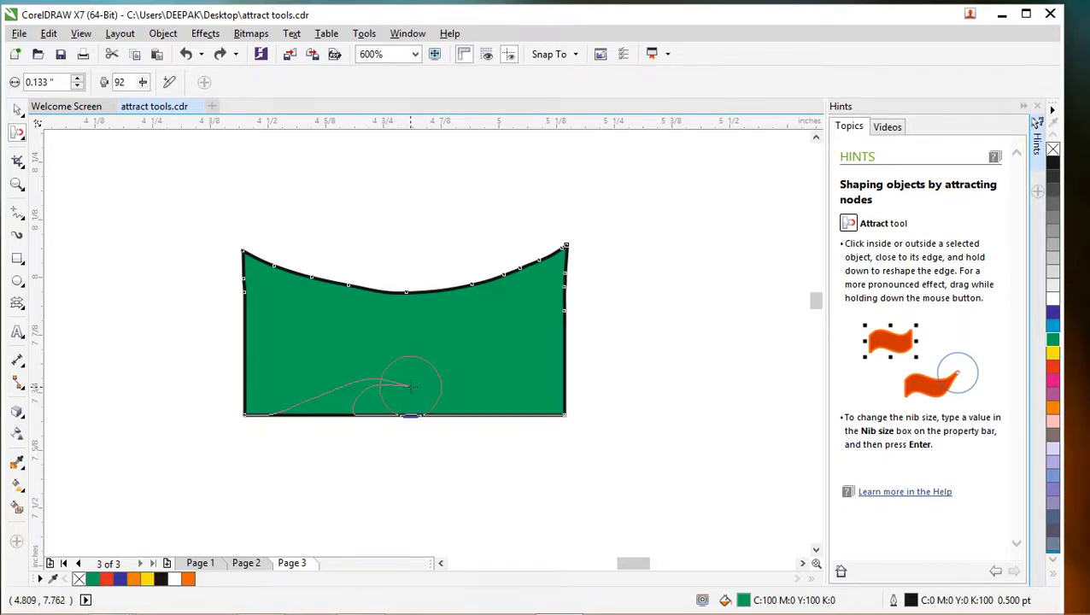
left_click_drag(410, 386, 411, 395)
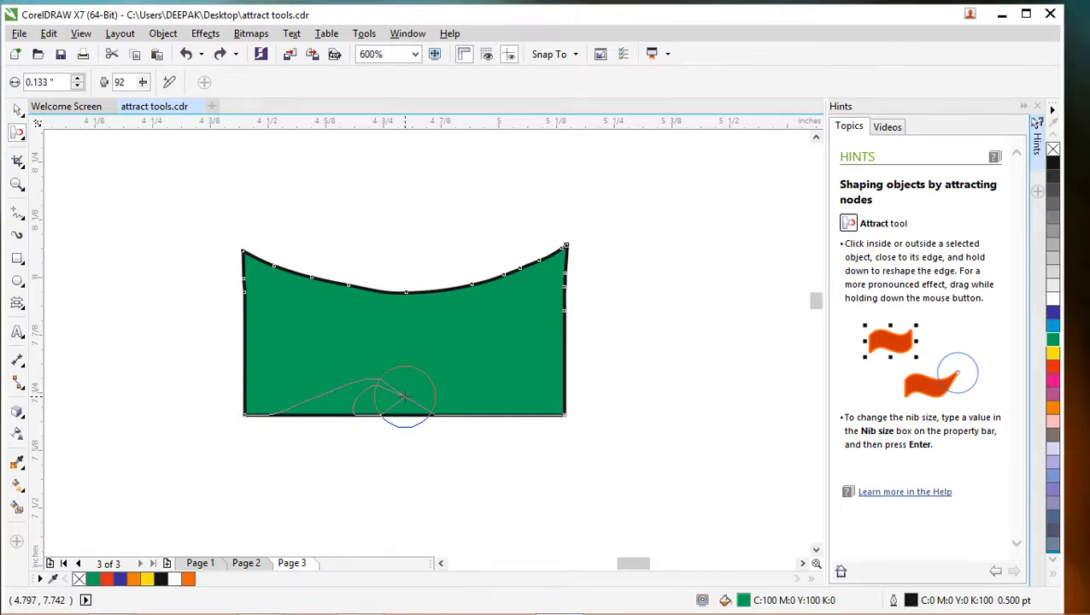
mouse_move(403, 395)
left_mouse_down()
mouse_move(385, 391)
mouse_move(350, 389)
mouse_move(277, 414)
mouse_move(292, 398)
mouse_move(366, 391)
mouse_move(565, 433)
left_mouse_up()
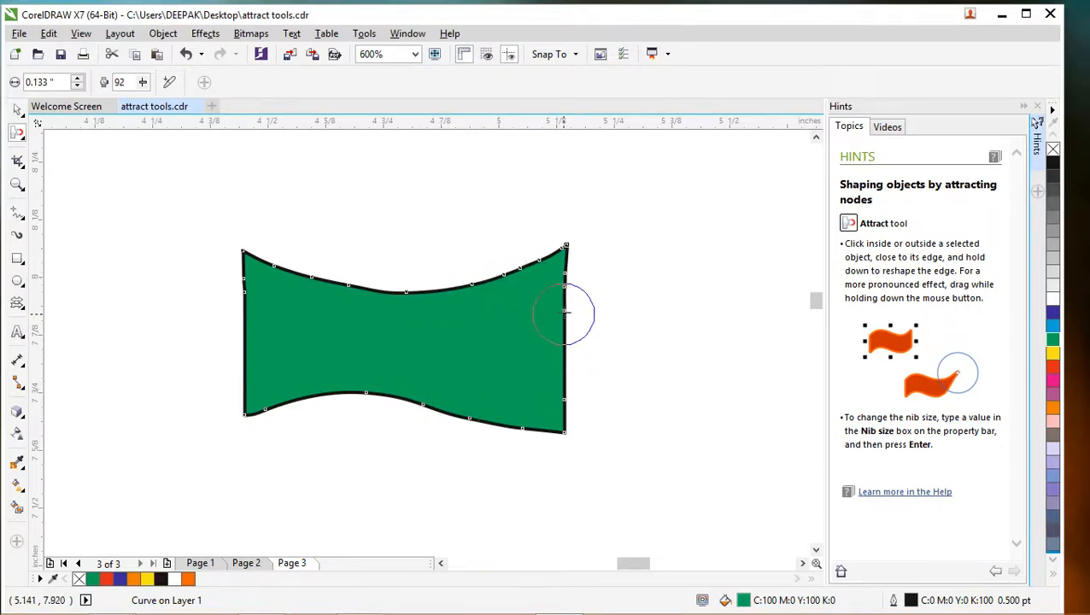
- Try attracting the shape's right edge inward toward the middle, and undo the reshaping
mouse_move(564, 284)
left_mouse_down()
mouse_move(549, 321)
mouse_move(0, 614)
mouse_move(16, 608)
left_mouse_up()
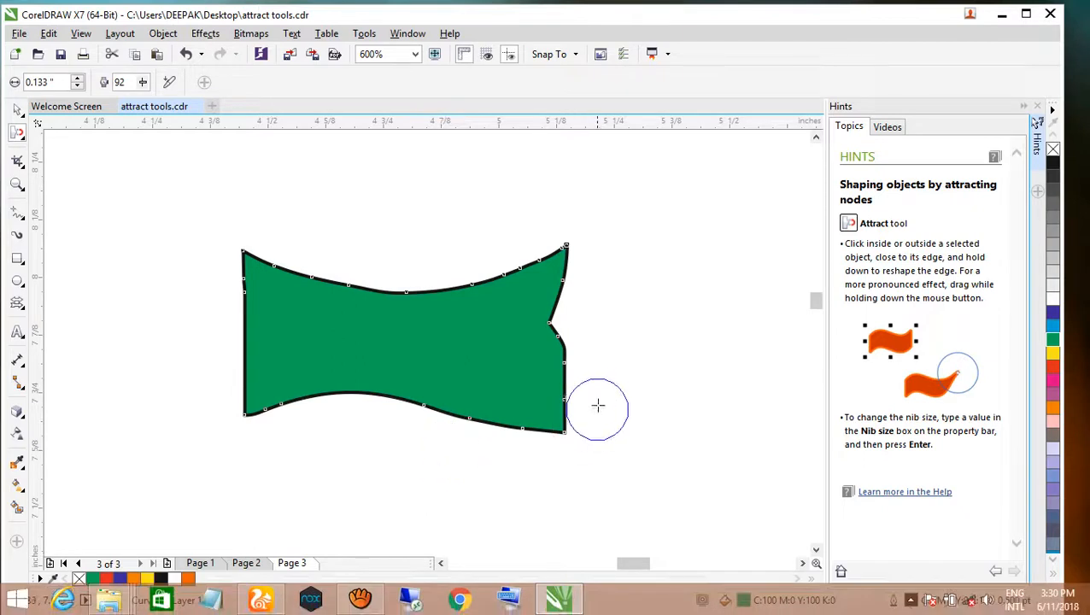
left_click_drag(558, 311, 547, 370)
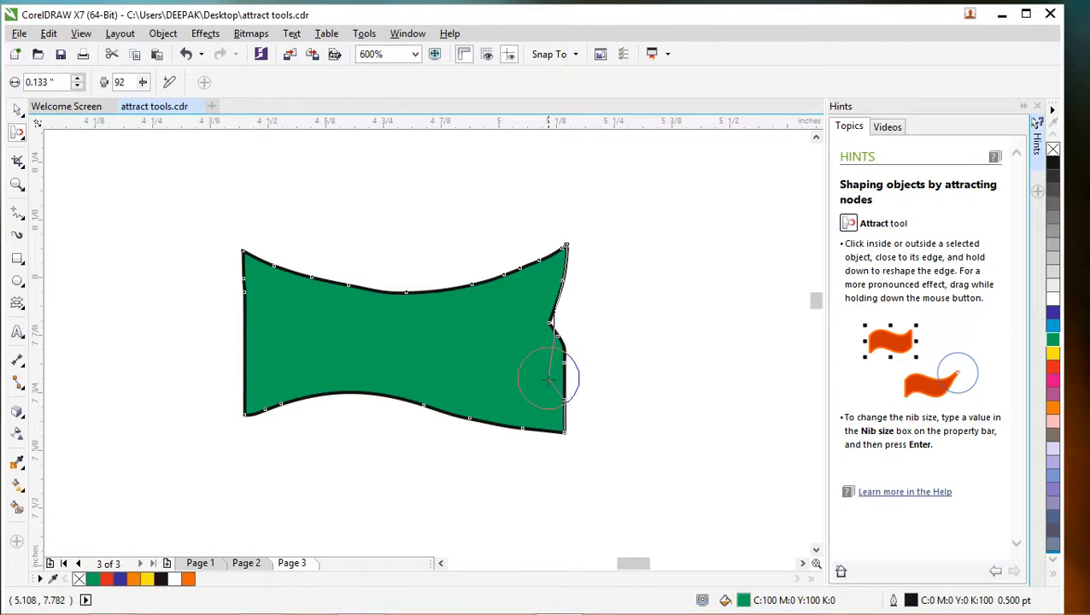
mouse_move(547, 394)
left_mouse_down()
mouse_move(562, 414)
mouse_move(572, 397)
mouse_move(552, 383)
left_mouse_up()
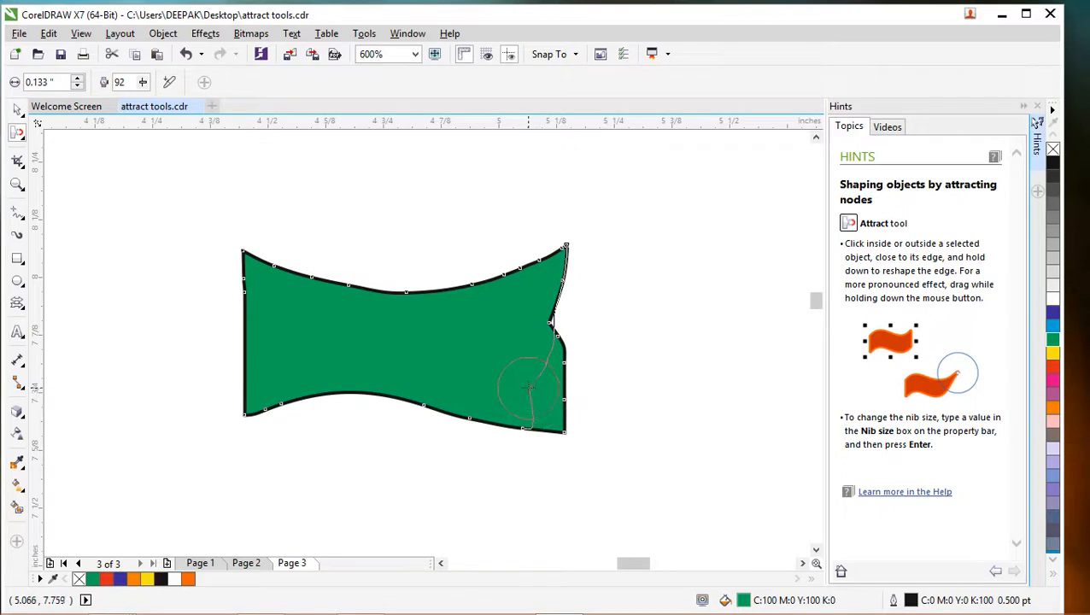
left_click_drag(538, 338, 539, 297)
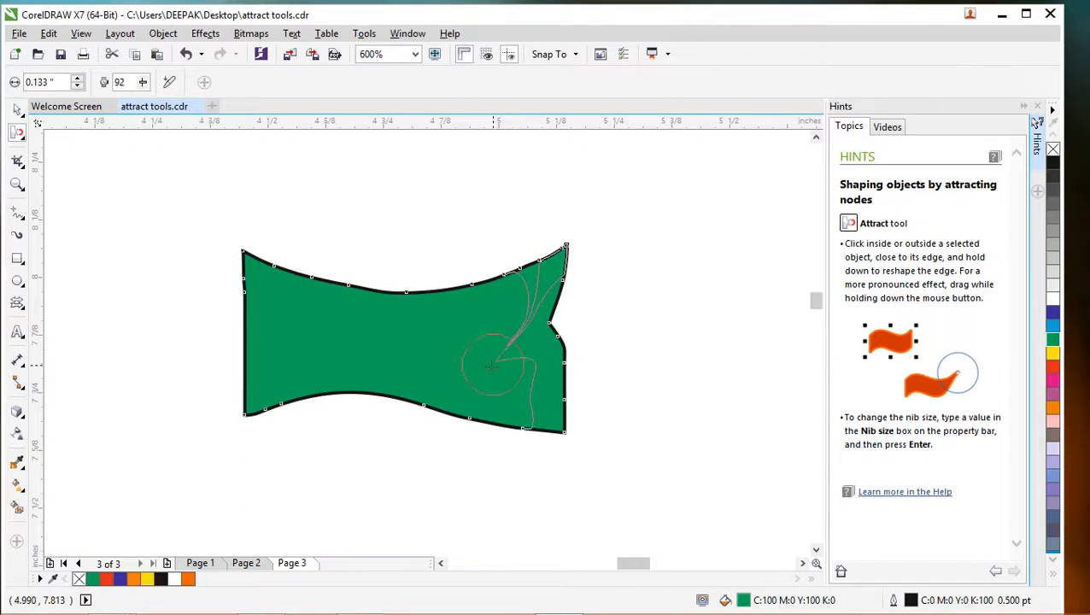
mouse_move(490, 367)
left_mouse_down()
mouse_move(471, 412)
mouse_move(476, 297)
mouse_move(496, 365)
mouse_move(487, 341)
mouse_move(440, 341)
mouse_move(452, 345)
mouse_move(418, 309)
mouse_move(436, 351)
mouse_move(532, 358)
mouse_move(467, 364)
mouse_move(472, 351)
mouse_move(492, 369)
left_mouse_up()
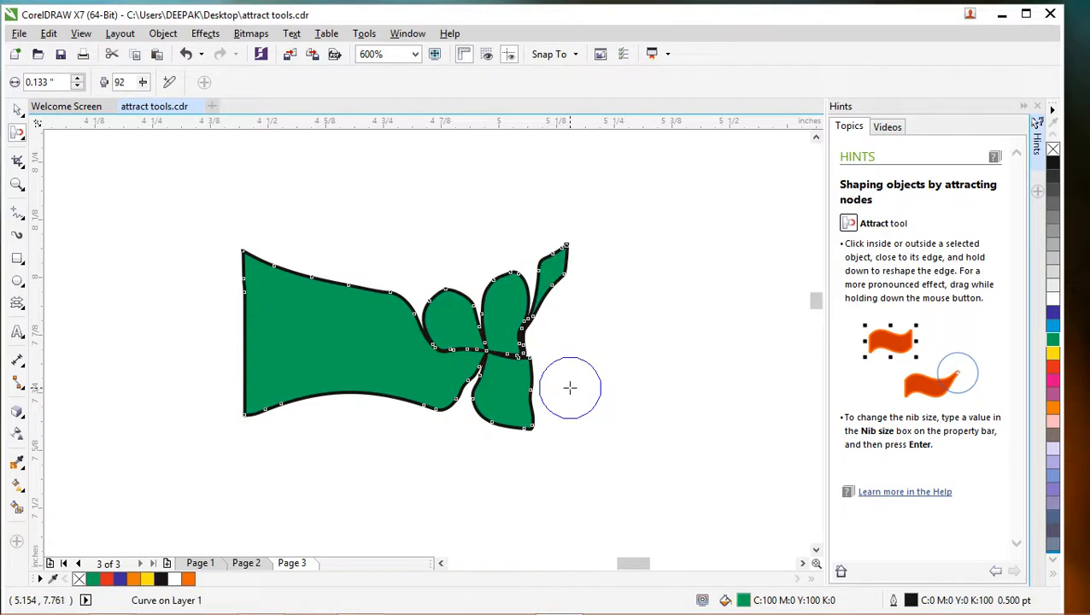
key("ctrl+z")
key("ctrl+z")
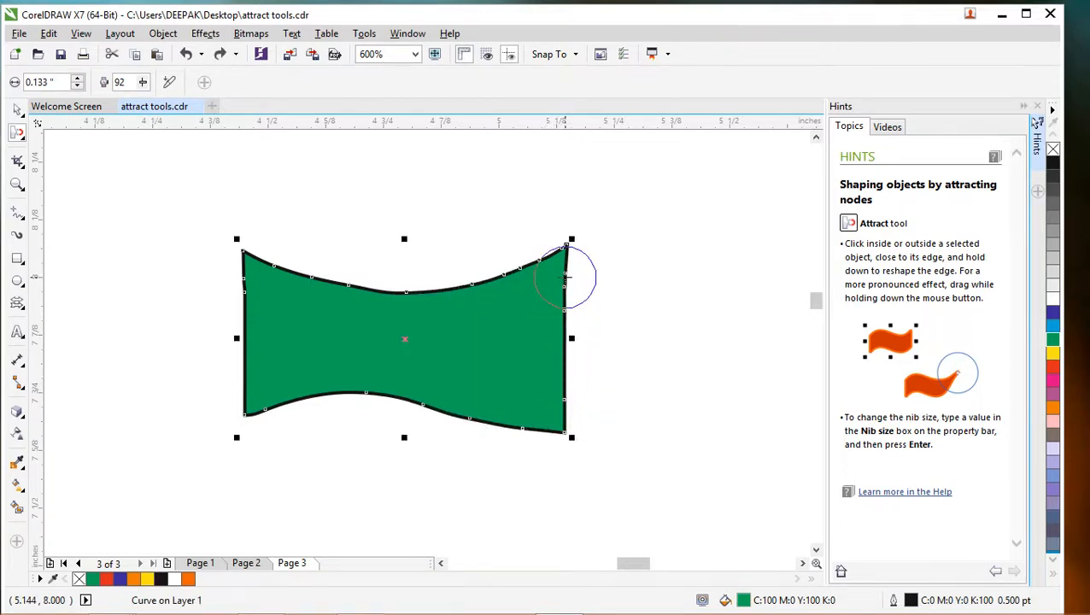
- Attract the green shape's right and left edges inward into concave curves
mouse_move(562, 290)
left_mouse_down()
mouse_move(541, 322)
mouse_move(538, 374)
mouse_move(569, 396)
mouse_move(550, 382)
mouse_move(543, 321)
left_mouse_up()
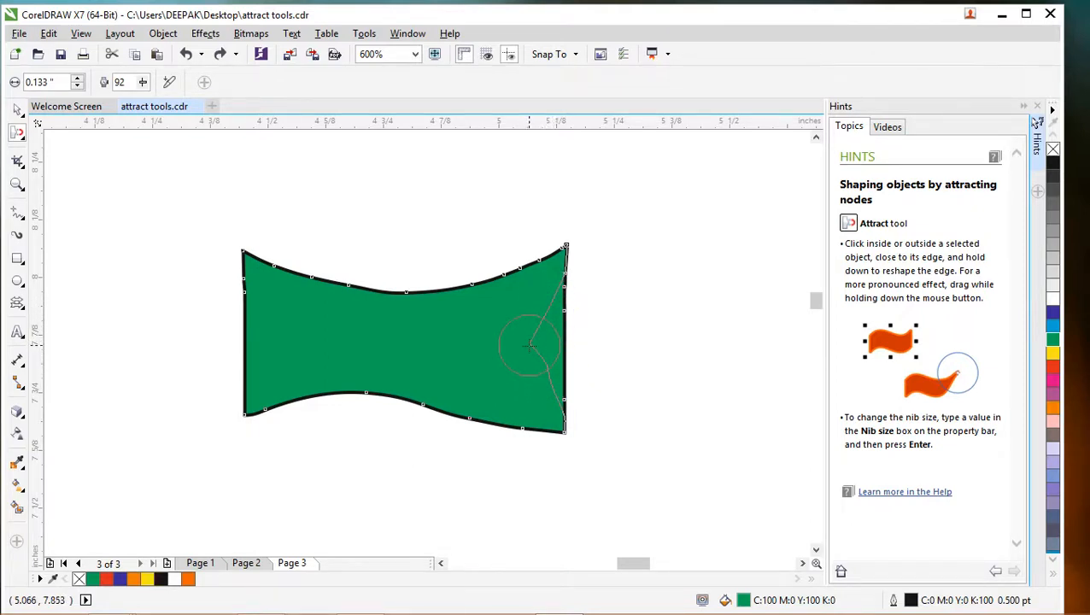
mouse_move(533, 356)
left_mouse_down()
mouse_move(565, 296)
mouse_move(525, 373)
mouse_move(603, 388)
left_mouse_up()
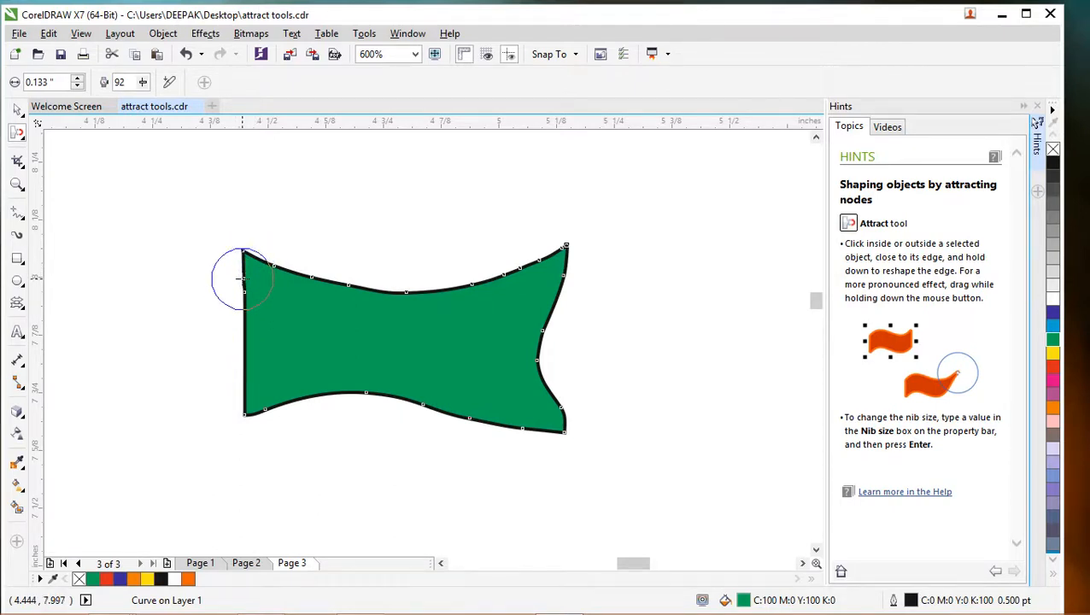
left_click(248, 284)
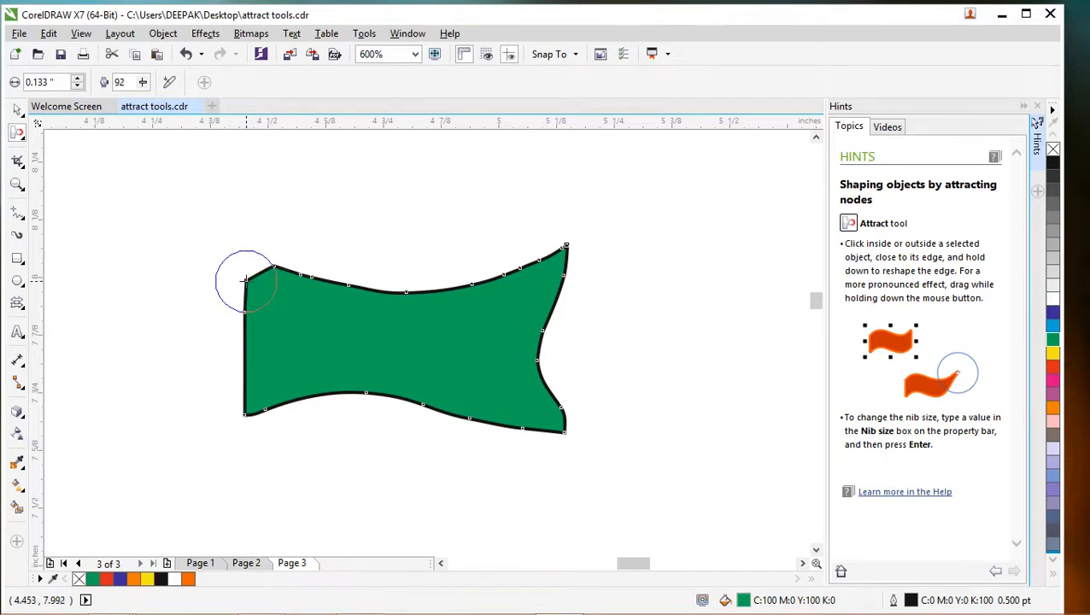
key("ctrl+z")
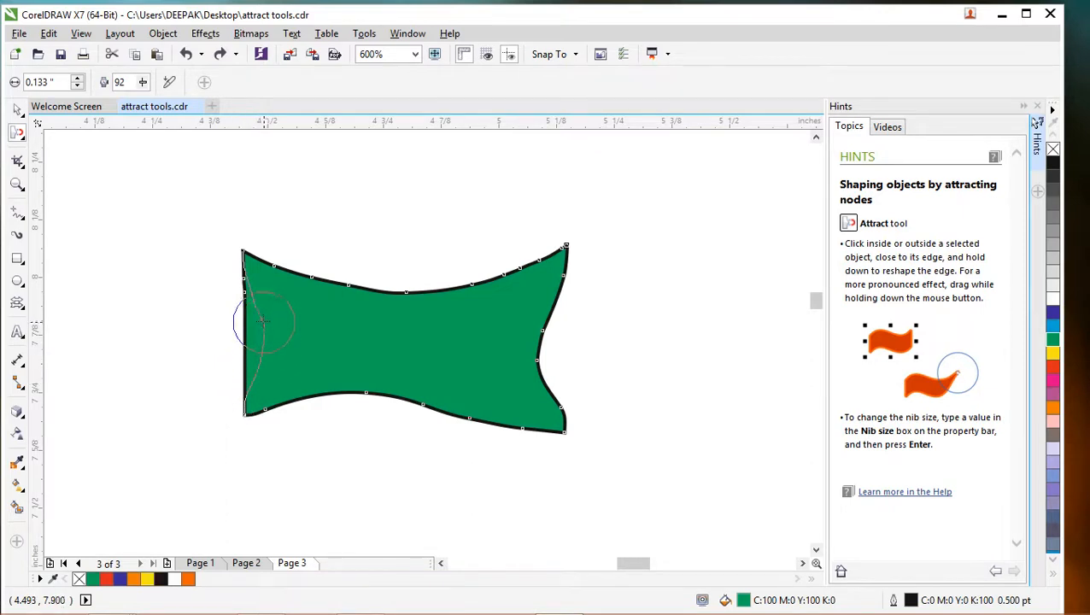
mouse_move(255, 297)
left_mouse_down()
mouse_move(259, 369)
mouse_move(270, 313)
mouse_move(261, 298)
mouse_move(262, 340)
mouse_move(250, 363)
mouse_move(260, 319)
mouse_move(240, 379)
left_mouse_up()
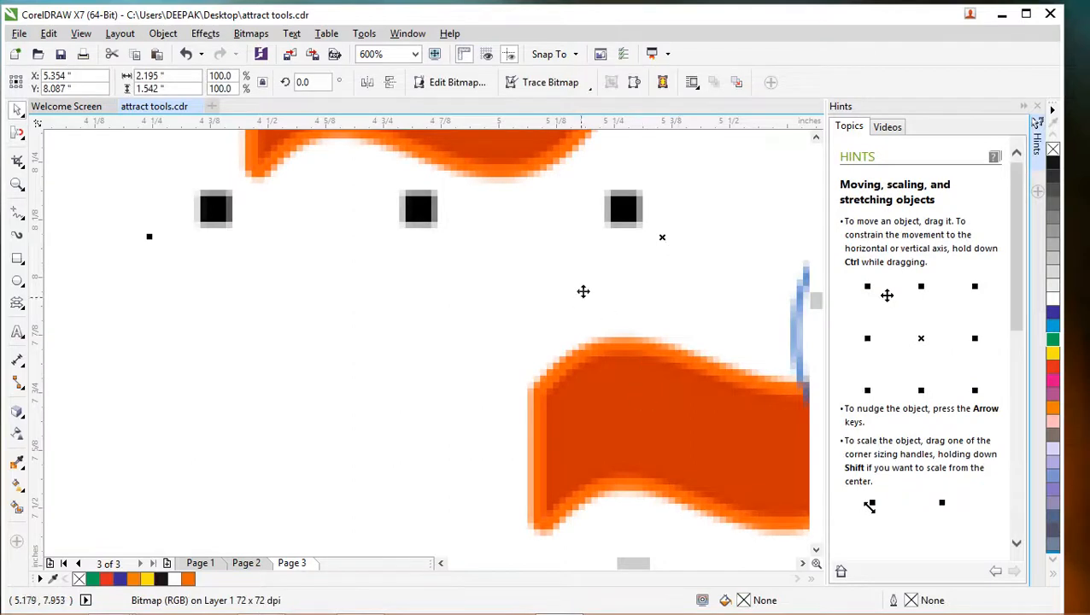
- Move the sample wave bitmap to the right, clear of the green shape, and delete the green shape
scroll(538, 256, "down", 4)
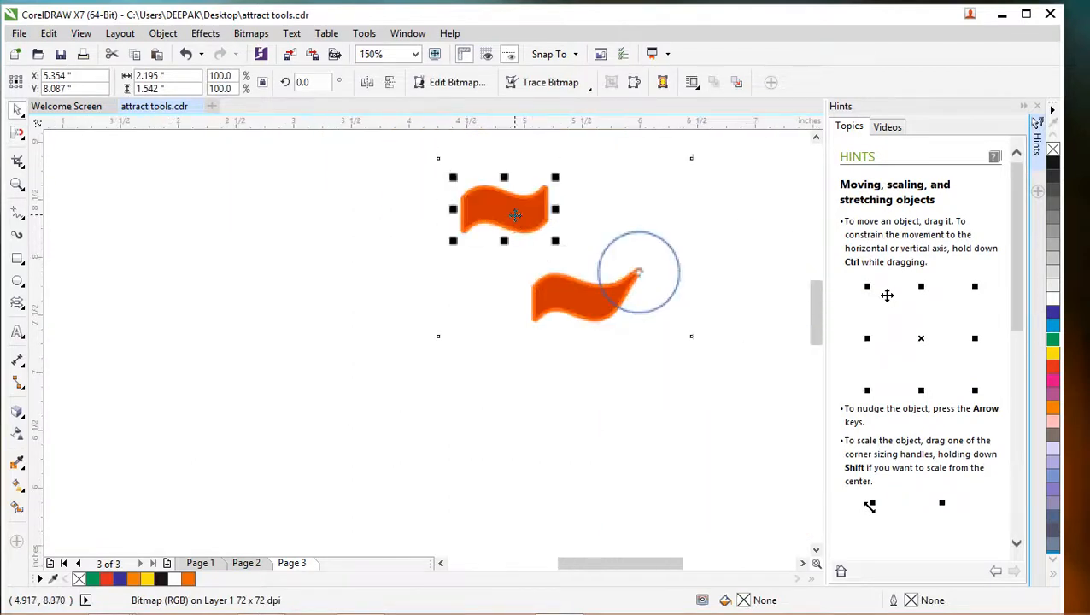
scroll(577, 229, "up", 1)
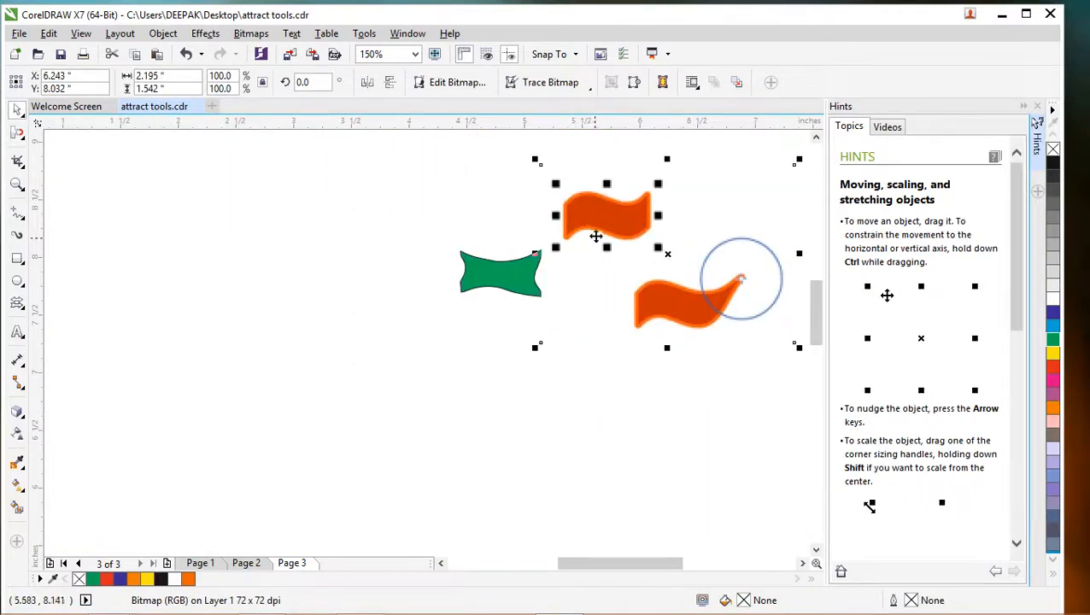
left_click_drag(510, 293, 327, 263)
left_click(327, 263)
right_click(317, 256)
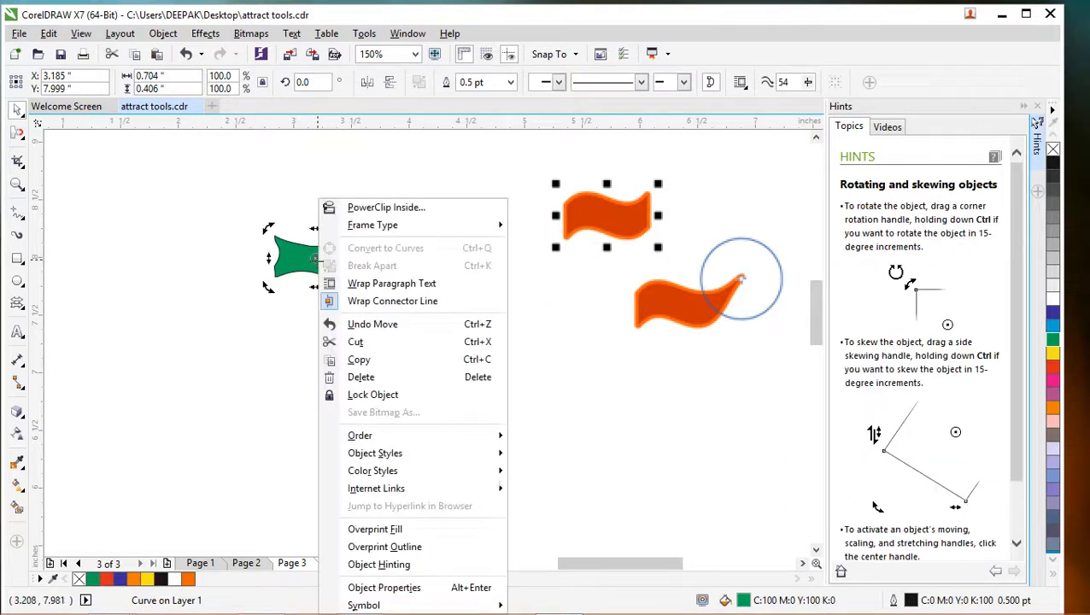
left_click(363, 379)
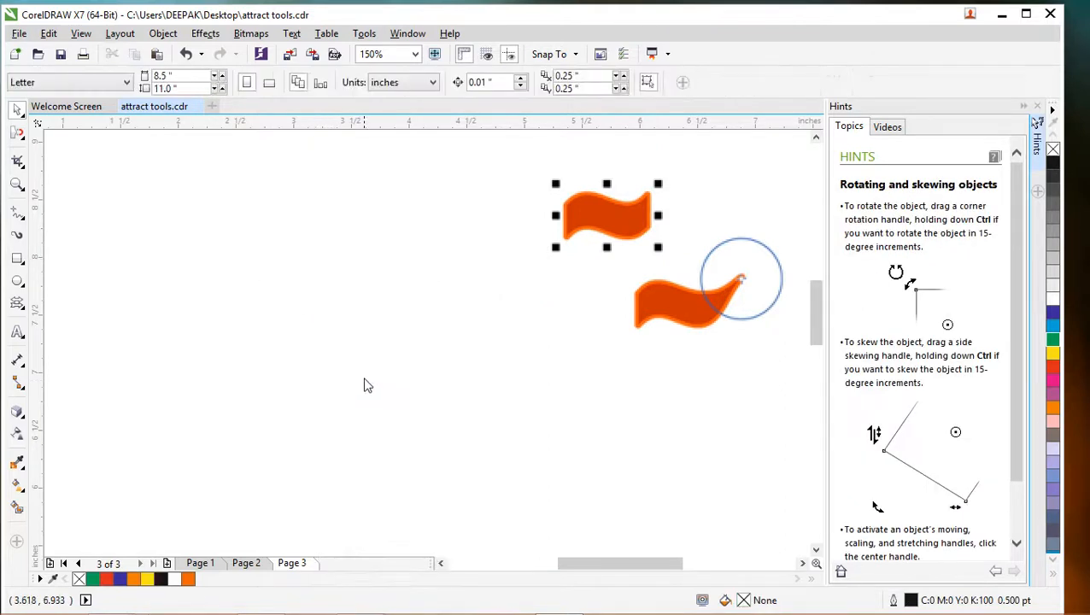
- Draw a rectangle about 2.556 by 1.25 inches left of the sample bitmap and fill it with orange (C:0 M:60 Y:100 K:0)
left_click(600, 229)
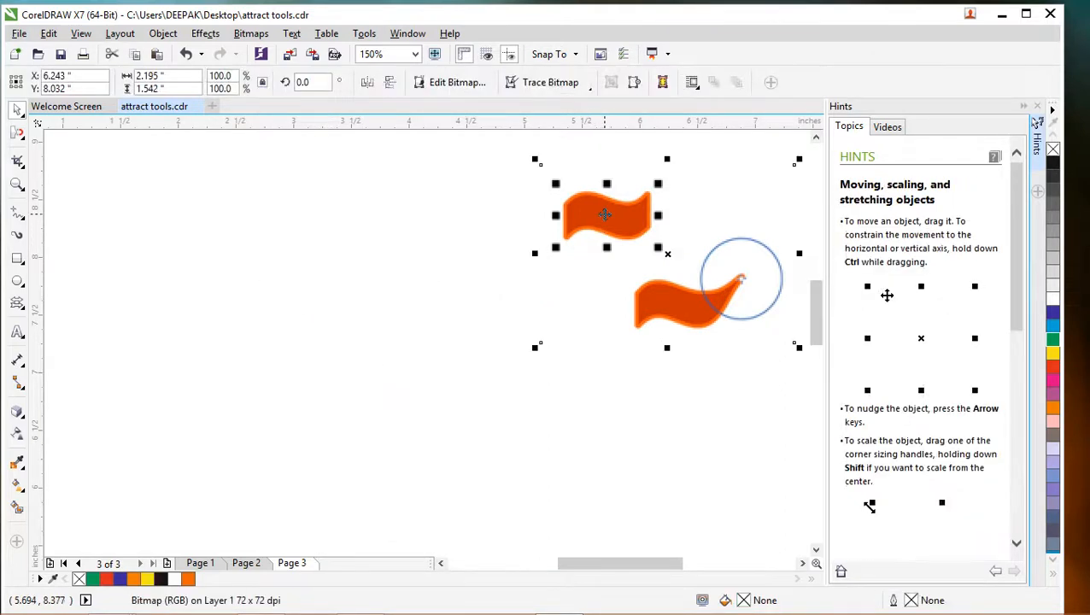
left_click(19, 260)
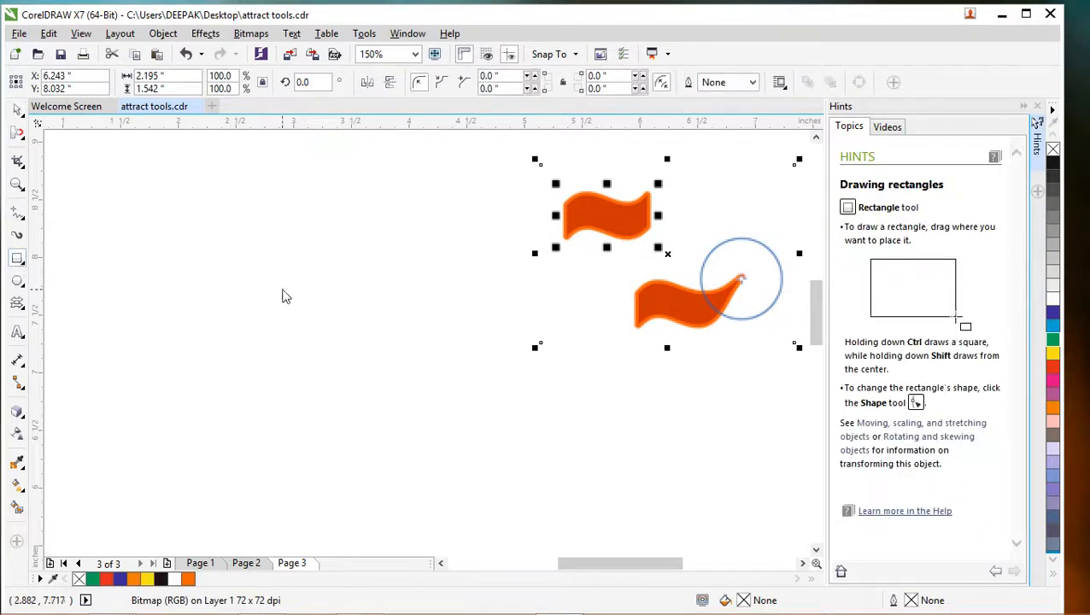
mouse_move(139, 254)
left_mouse_down()
mouse_move(188, 365)
mouse_move(317, 379)
mouse_move(418, 362)
mouse_move(421, 391)
mouse_move(434, 398)
left_mouse_up()
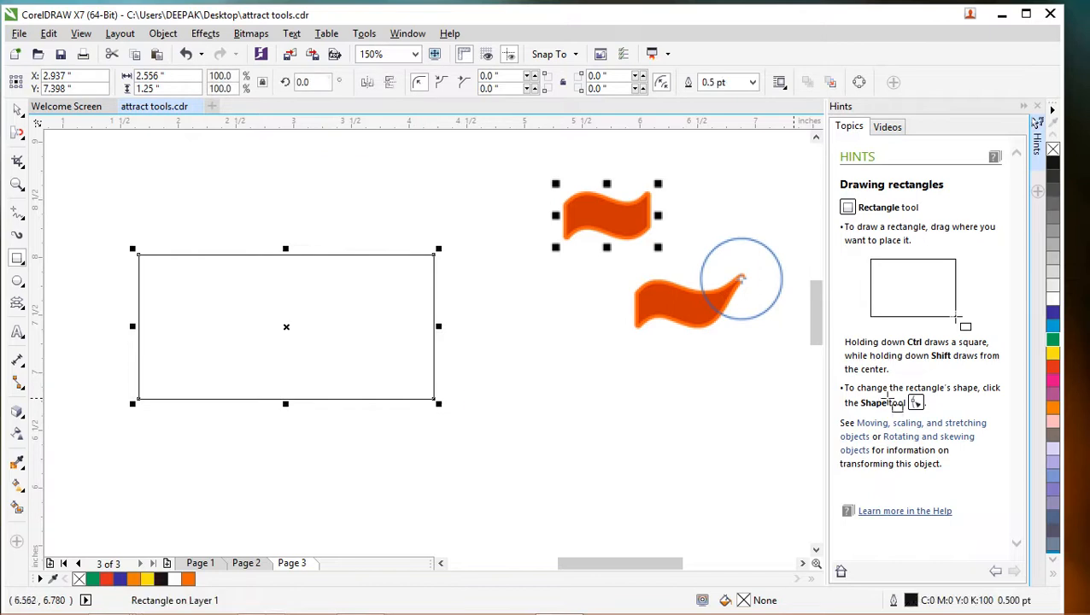
left_click(1053, 411)
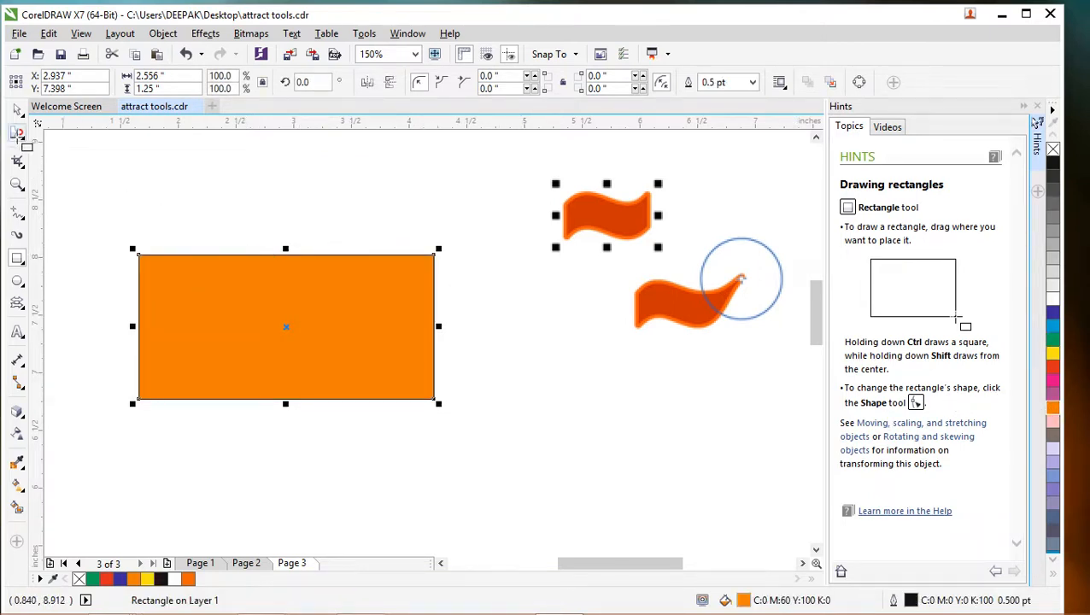
- Try reshaping the orange rectangle's upper-left corner with the Attract tool's small nib
left_click(17, 132)
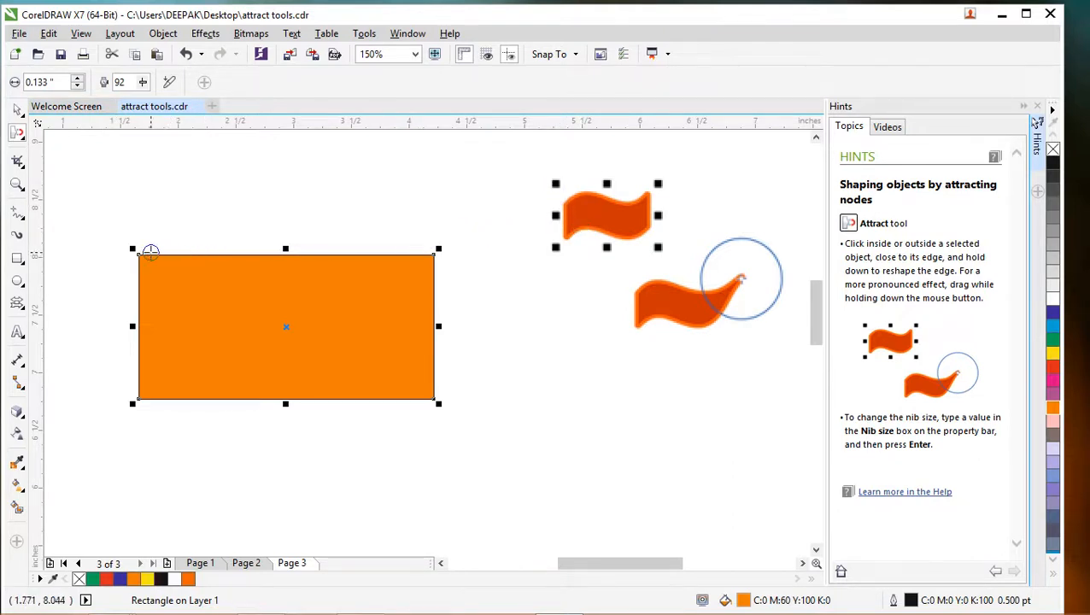
mouse_move(163, 254)
left_mouse_down()
mouse_move(141, 257)
mouse_move(194, 263)
left_mouse_up()
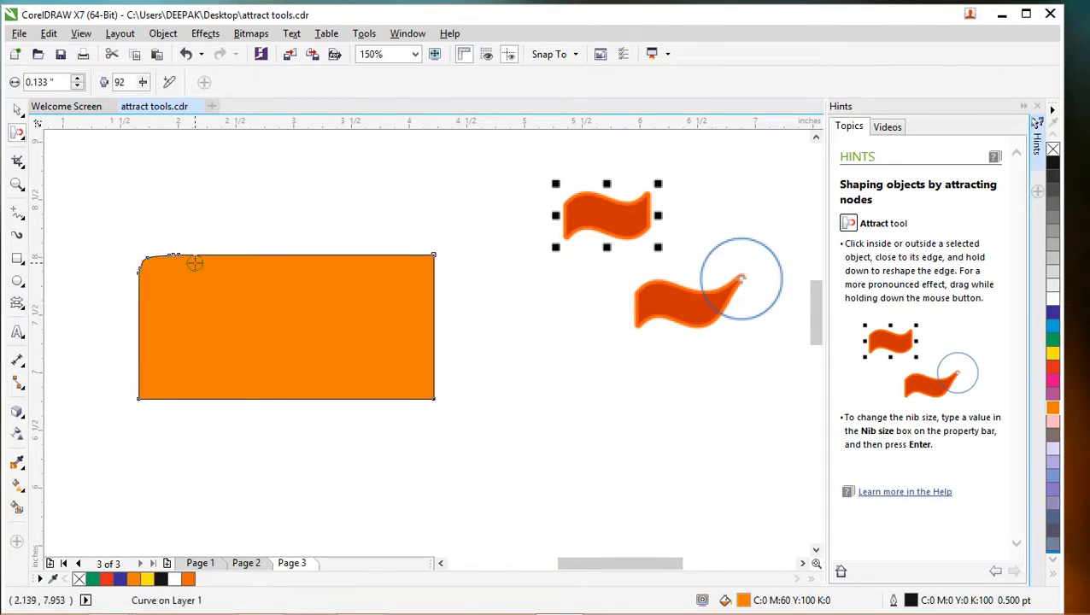
left_click(140, 262)
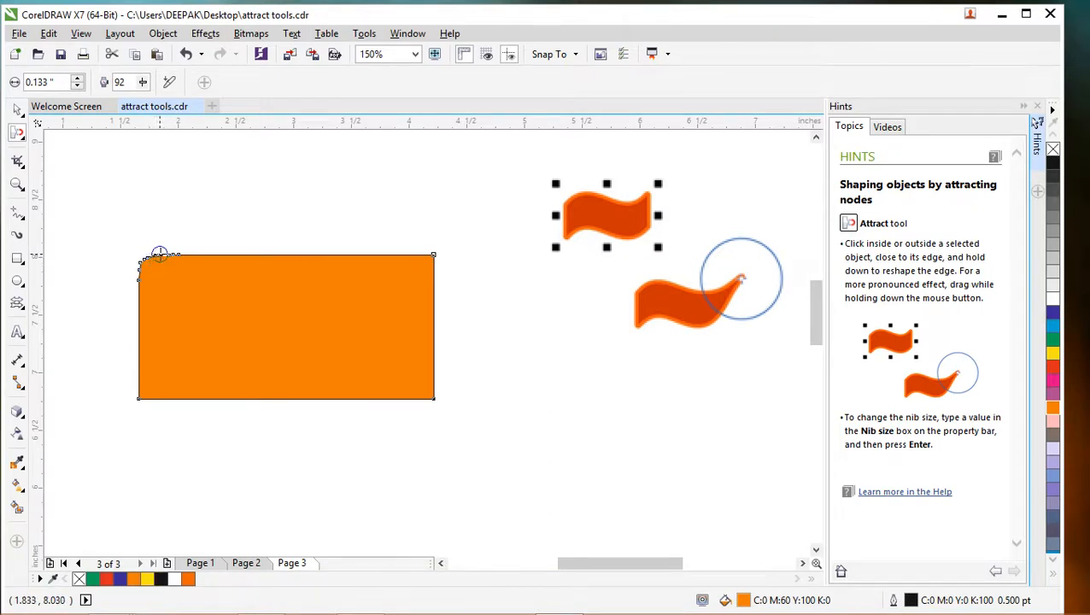
left_click(180, 248)
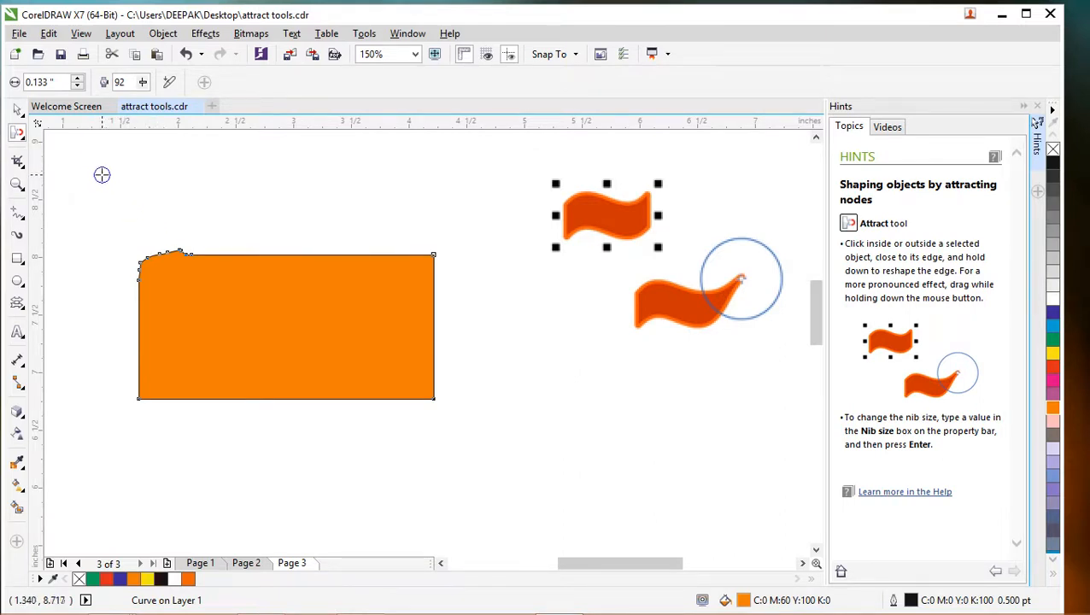
- Undo the corner reshaping, and set the Attract tool's nib size to 0.597 inches and its rate to 100
left_click_drag(101, 174, 127, 193)
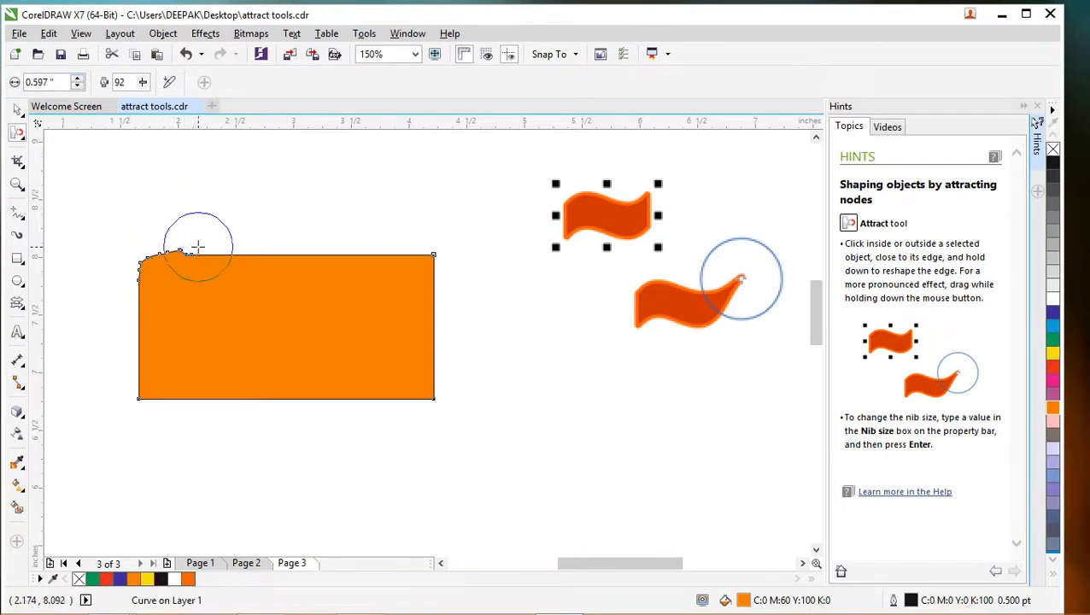
key("ctrl+z")
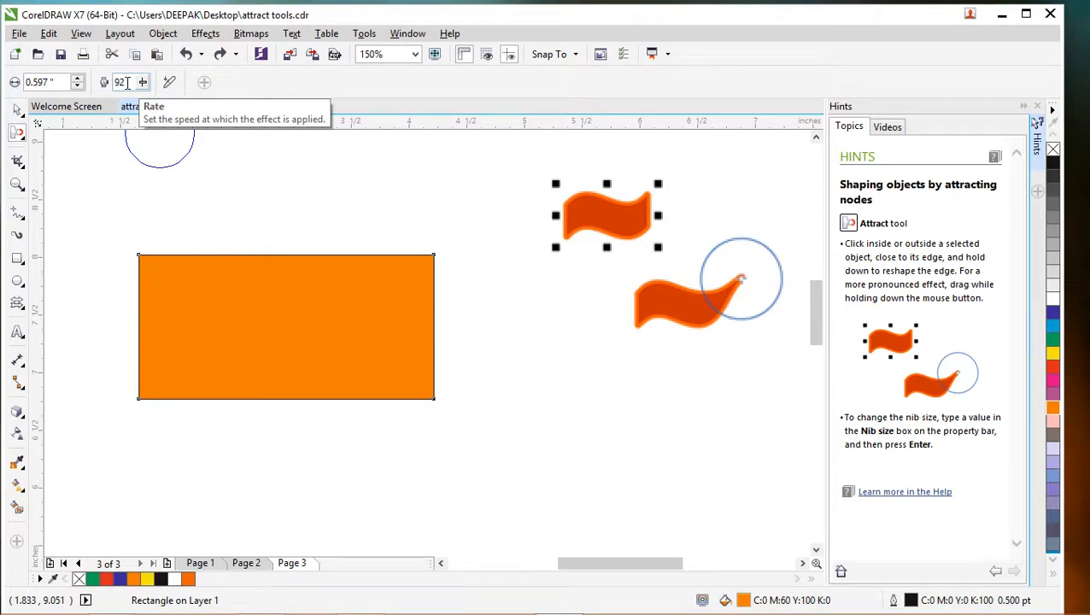
double_click(133, 82)
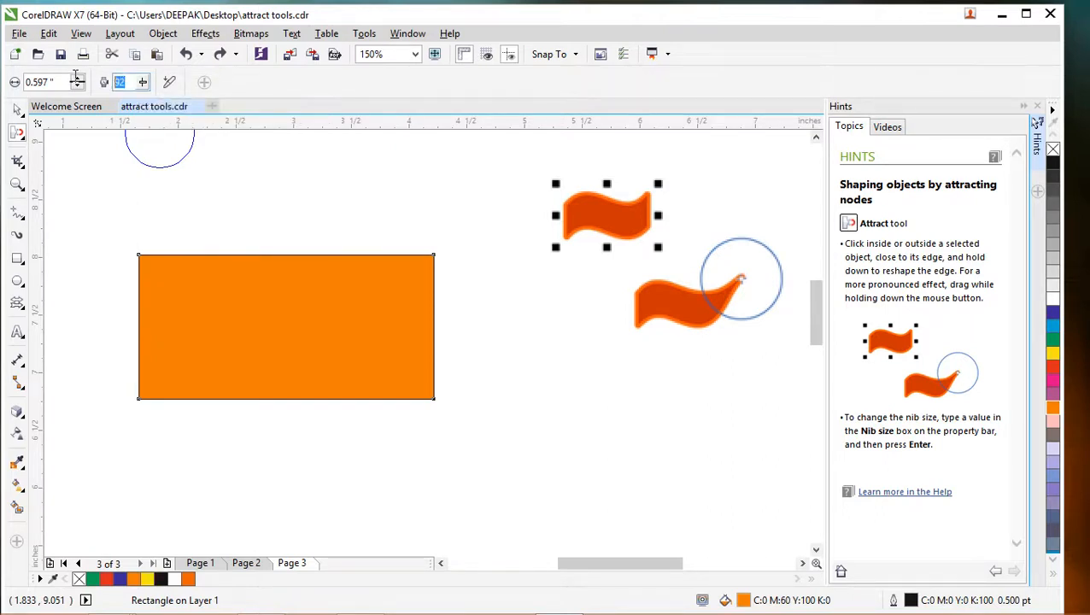
type("100")
key("Return")
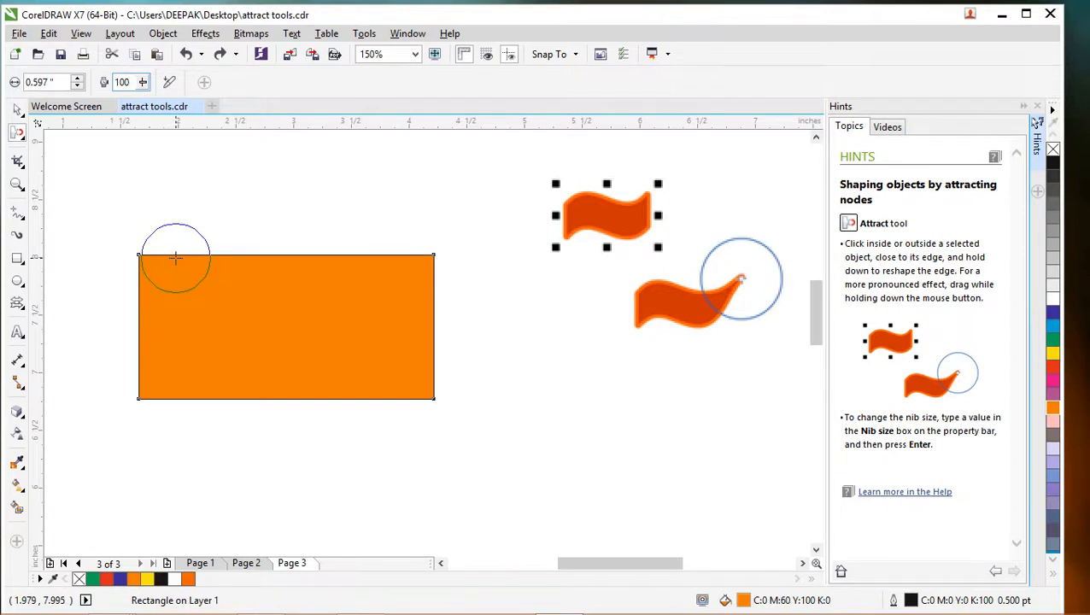
- Attract the orange rectangle's upper edge into a wave that rises on the left half and dips on the right half
mouse_move(175, 253)
left_mouse_down()
mouse_move(240, 236)
mouse_move(174, 242)
mouse_move(171, 221)
mouse_move(181, 224)
mouse_move(153, 215)
mouse_move(255, 232)
mouse_move(318, 259)
mouse_move(335, 287)
mouse_move(324, 262)
mouse_move(343, 287)
mouse_move(394, 279)
left_mouse_up()
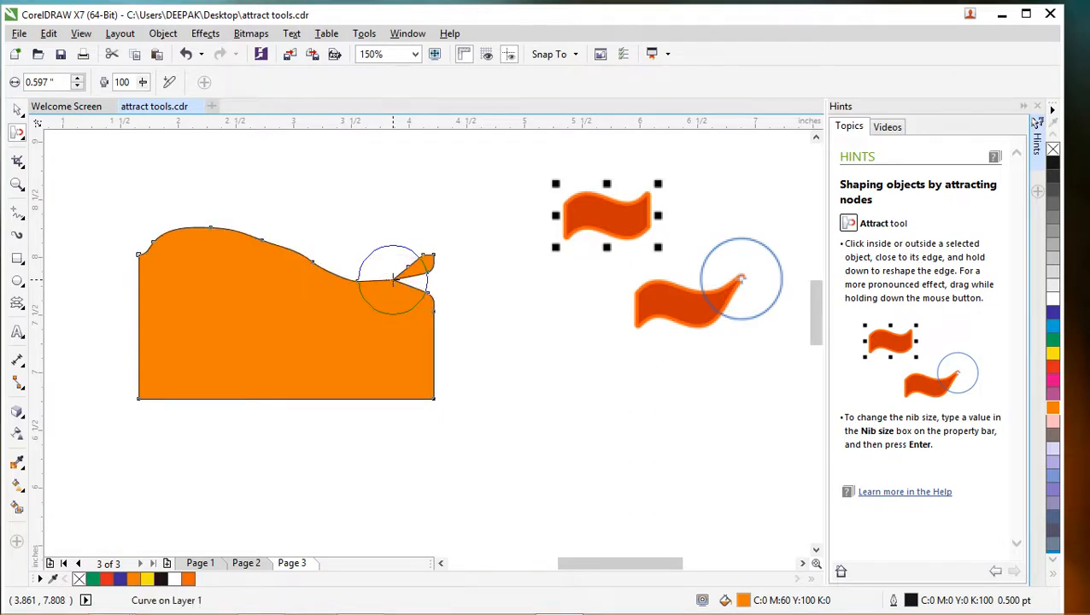
key("ctrl+z")
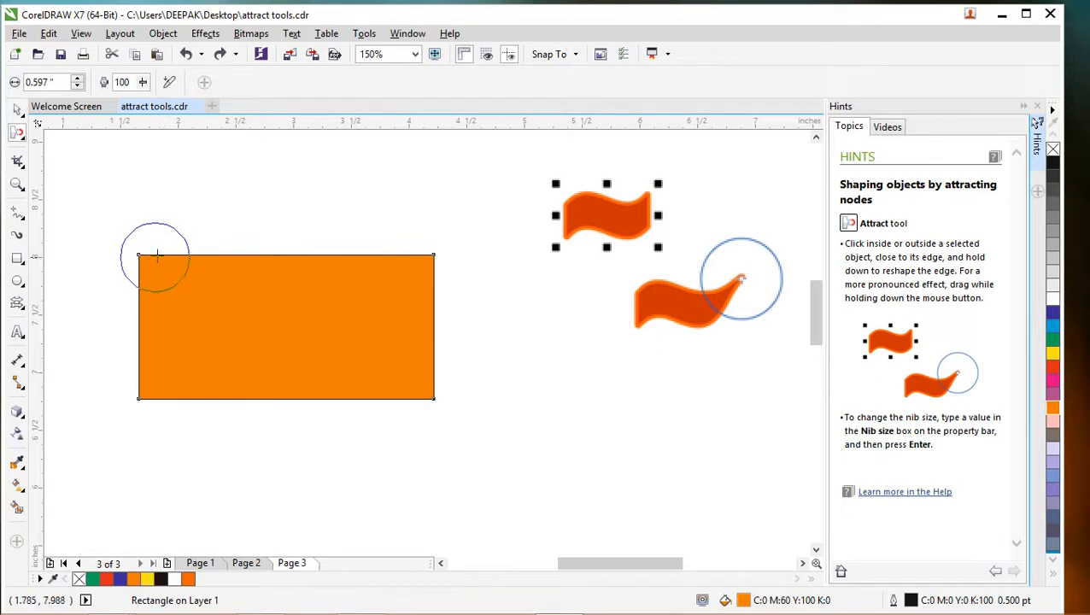
mouse_move(176, 252)
left_mouse_down()
mouse_move(177, 216)
mouse_move(210, 233)
mouse_move(238, 230)
mouse_move(318, 299)
mouse_move(352, 304)
mouse_move(315, 282)
mouse_move(334, 280)
mouse_move(337, 289)
mouse_move(337, 278)
mouse_move(335, 294)
mouse_move(311, 286)
mouse_move(350, 298)
left_mouse_up()
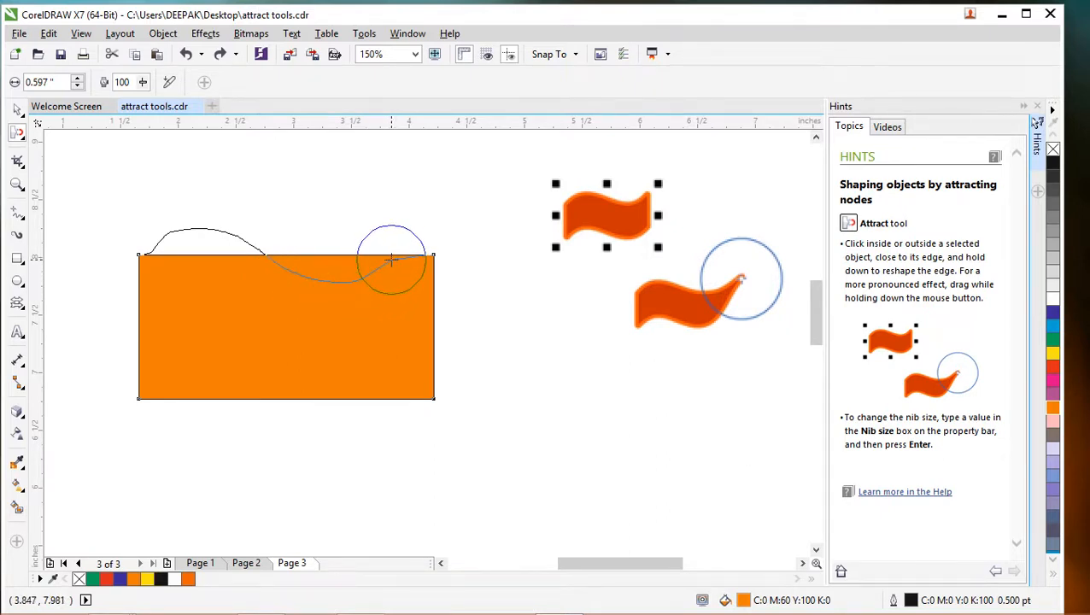
left_click_drag(395, 264, 392, 265)
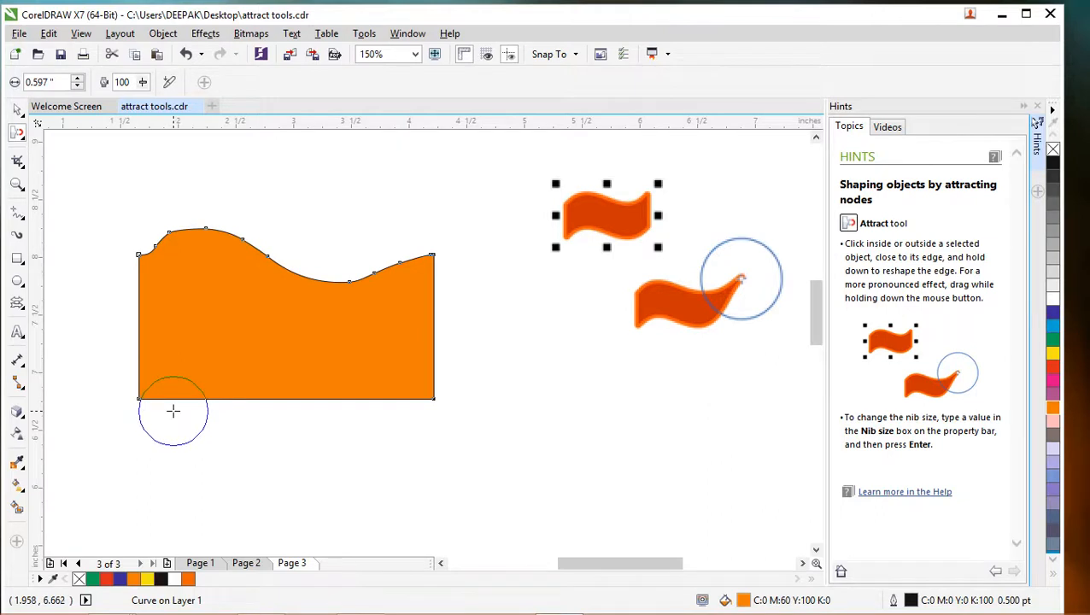
- Attract the orange shape's lower edge into a wave that rises on the left half and dips on the right half
scroll(267, 387, "up", 2)
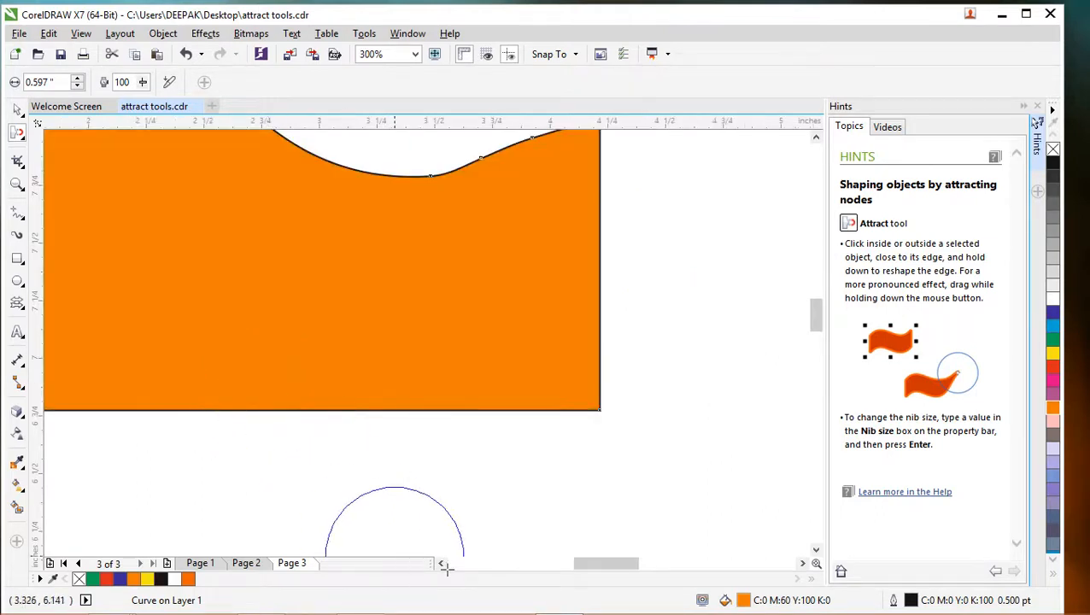
mouse_move(581, 565)
left_mouse_down()
mouse_move(551, 566)
mouse_move(584, 570)
left_mouse_up()
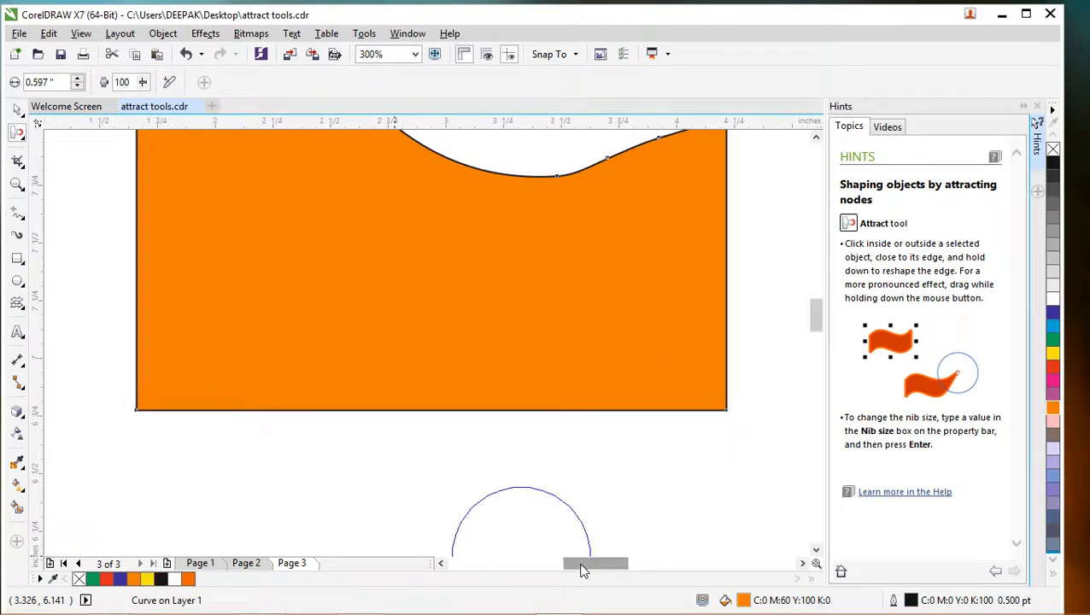
left_click(816, 139)
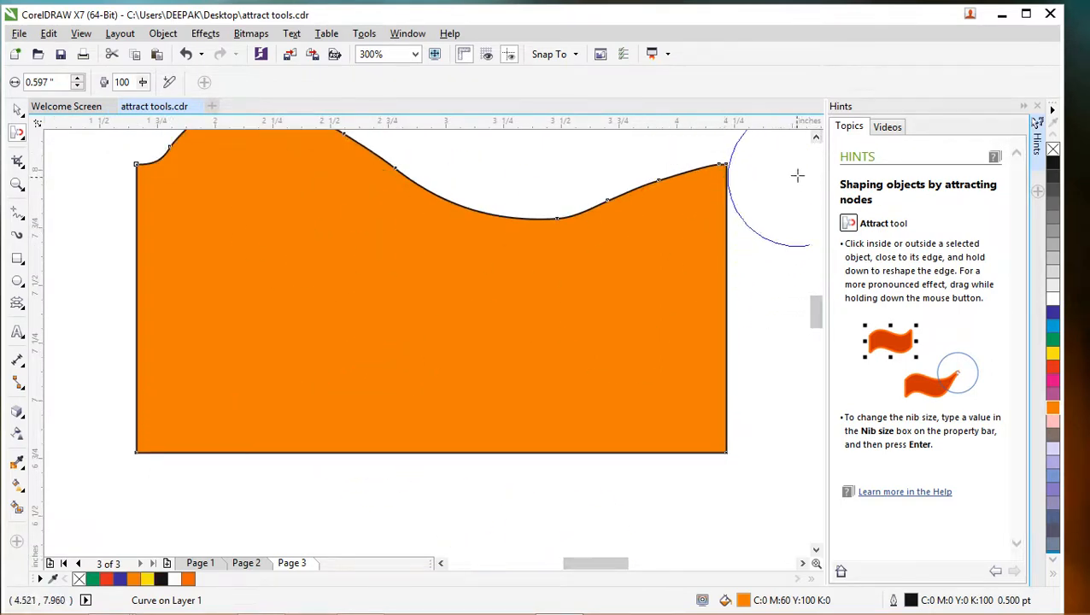
left_click(816, 138)
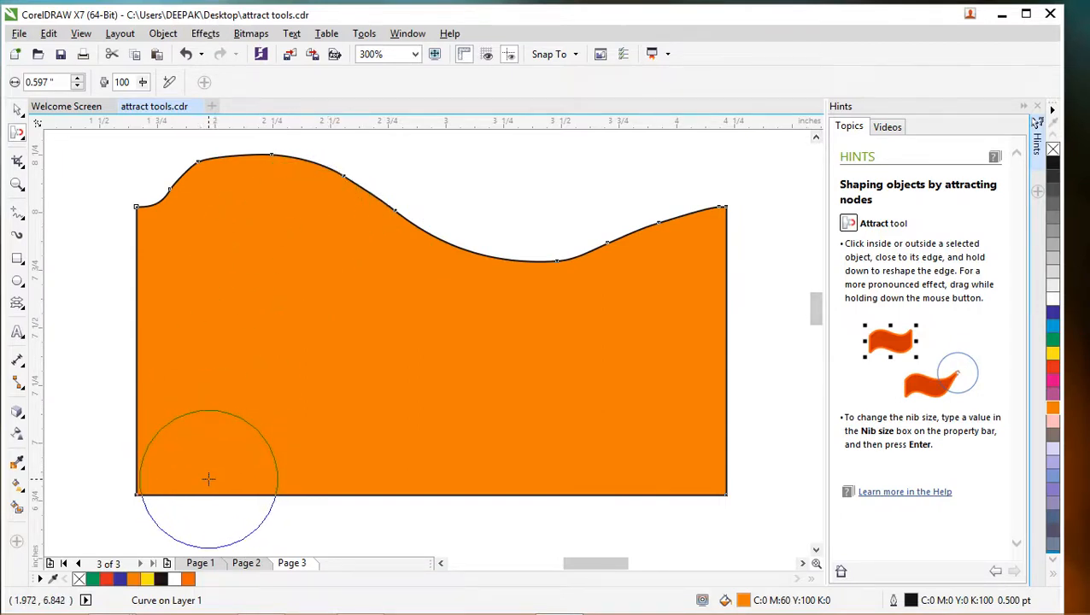
mouse_move(208, 480)
left_mouse_down()
mouse_move(207, 436)
mouse_move(230, 414)
mouse_move(268, 447)
mouse_move(223, 434)
mouse_move(290, 439)
mouse_move(424, 483)
mouse_move(552, 543)
mouse_move(642, 565)
mouse_move(670, 559)
mouse_move(659, 568)
mouse_move(657, 543)
mouse_move(682, 565)
mouse_move(669, 550)
mouse_move(676, 562)
mouse_move(725, 535)
left_mouse_up()
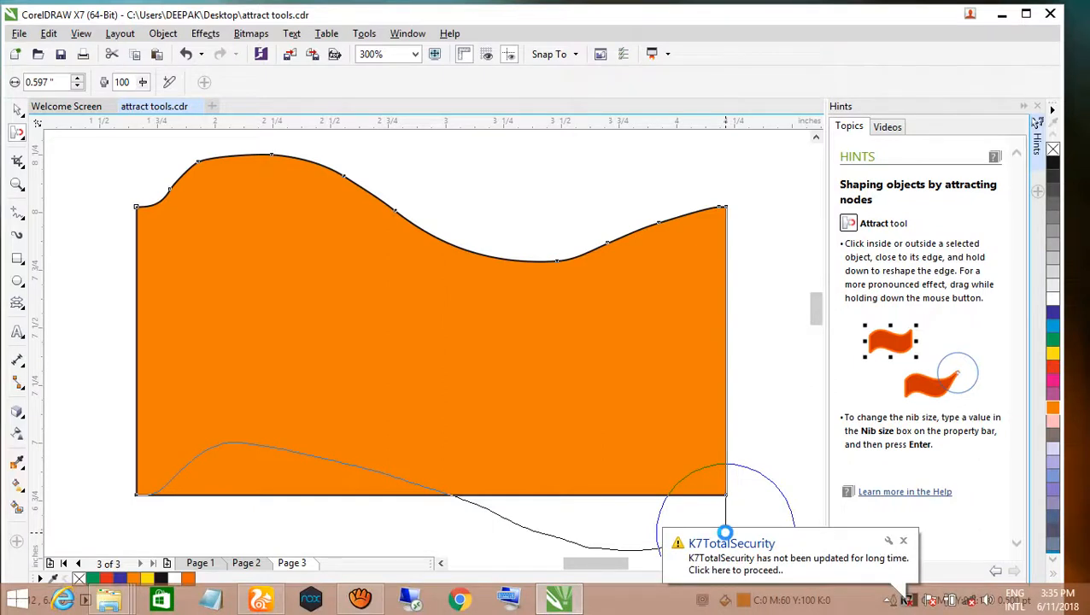
left_click_drag(723, 531, 717, 524)
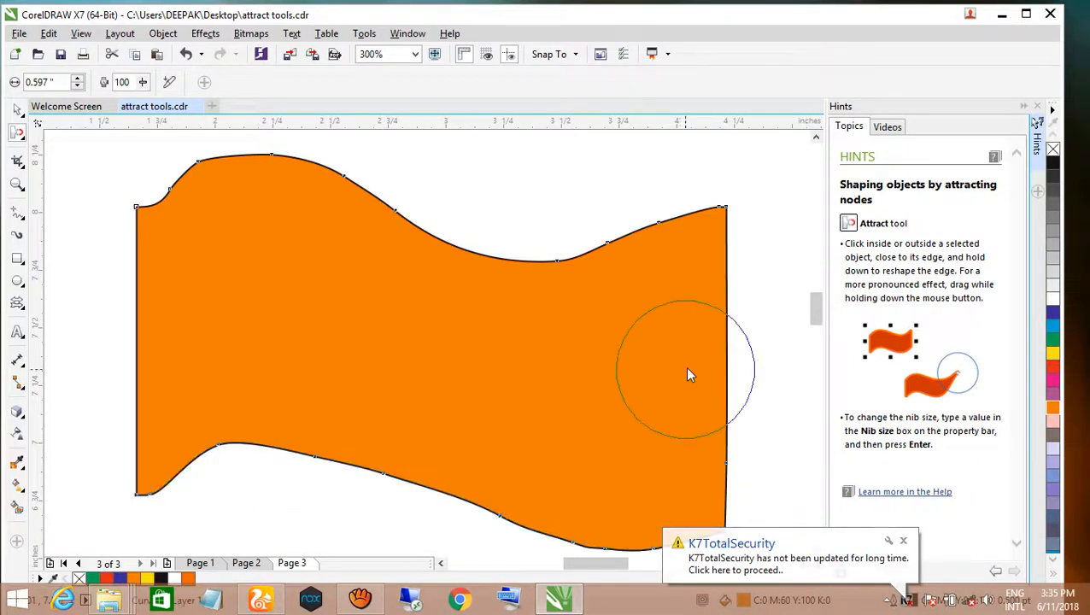
- Smooth the flag's upper and lower waves with the Attract tool and pull its lower-left corner slightly downward
scroll(625, 310, "down", 2)
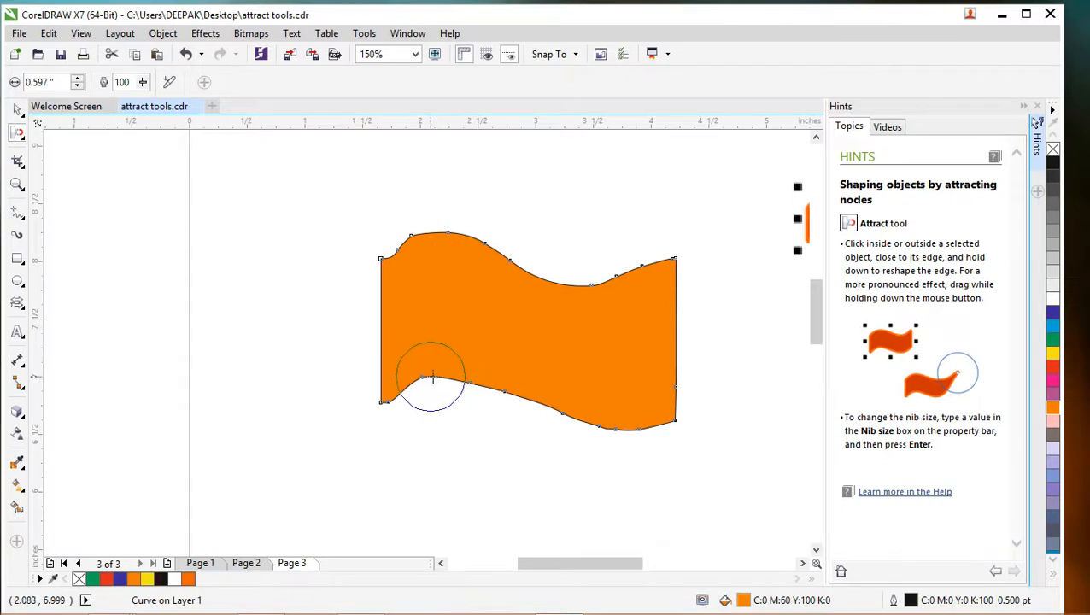
mouse_move(467, 385)
left_mouse_down()
mouse_move(491, 381)
mouse_move(440, 387)
mouse_move(420, 377)
mouse_move(514, 390)
mouse_move(603, 425)
mouse_move(654, 430)
mouse_move(677, 413)
left_mouse_up()
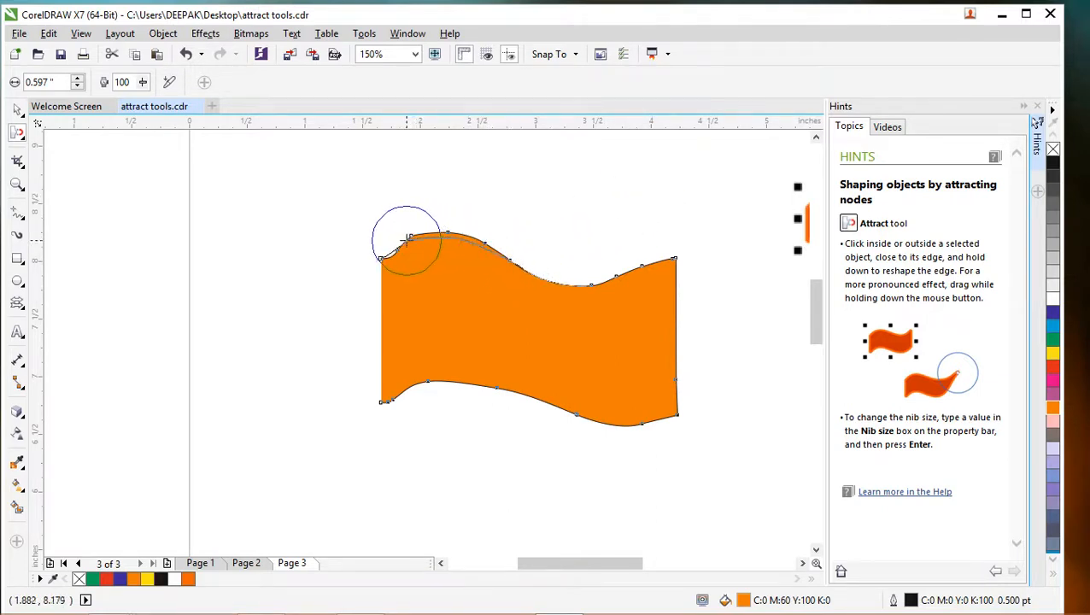
mouse_move(408, 244)
left_mouse_down()
mouse_move(378, 251)
mouse_move(435, 247)
mouse_move(433, 233)
mouse_move(559, 278)
mouse_move(603, 281)
left_mouse_up()
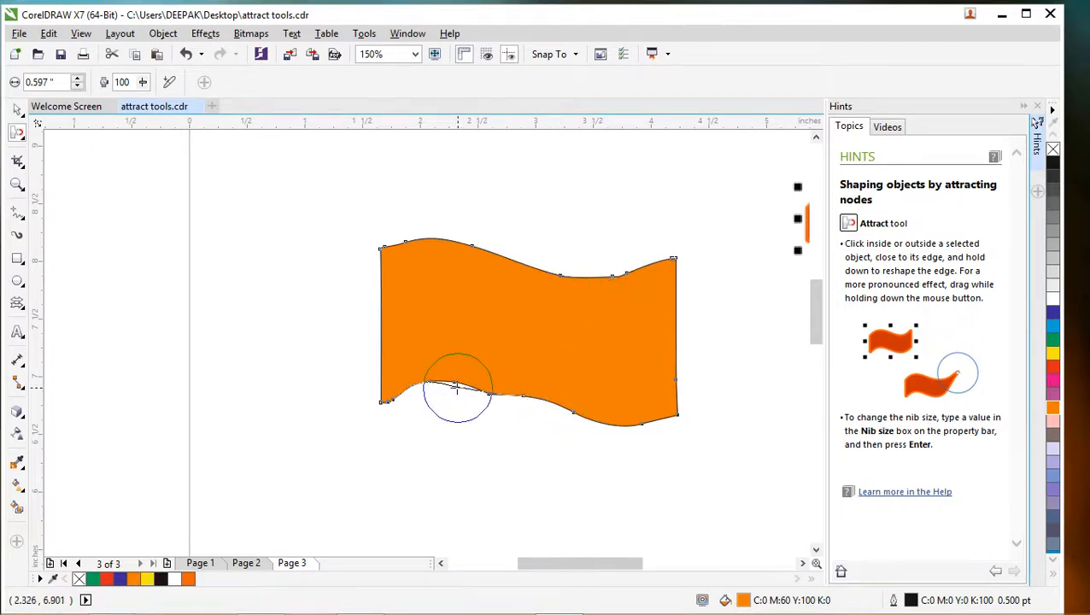
left_click_drag(438, 389, 528, 397)
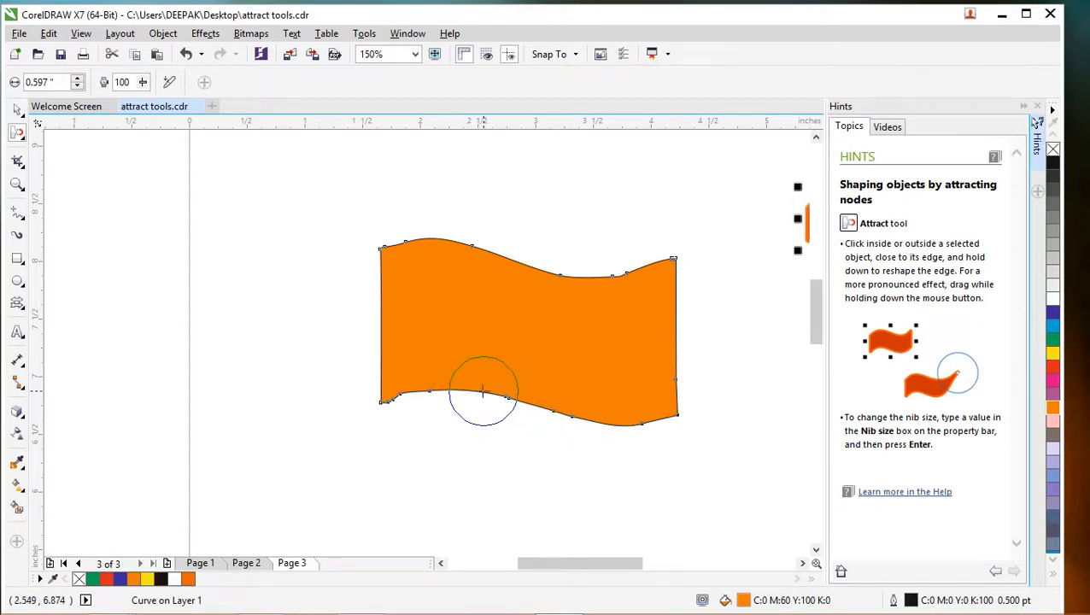
mouse_move(482, 392)
left_mouse_down()
mouse_move(396, 392)
mouse_move(380, 416)
left_mouse_up()
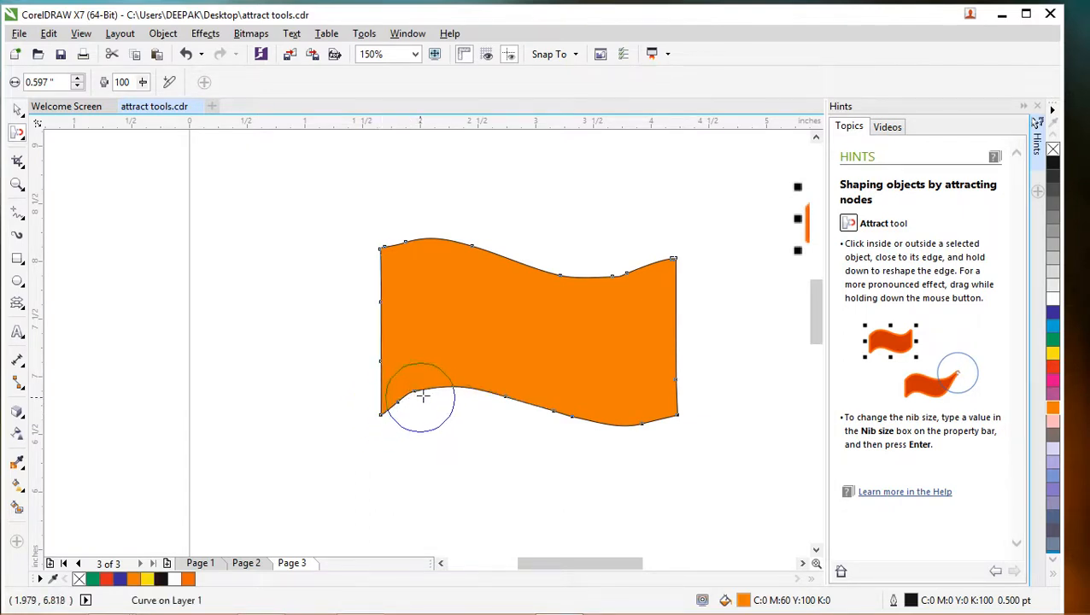
left_click_drag(427, 394, 485, 390)
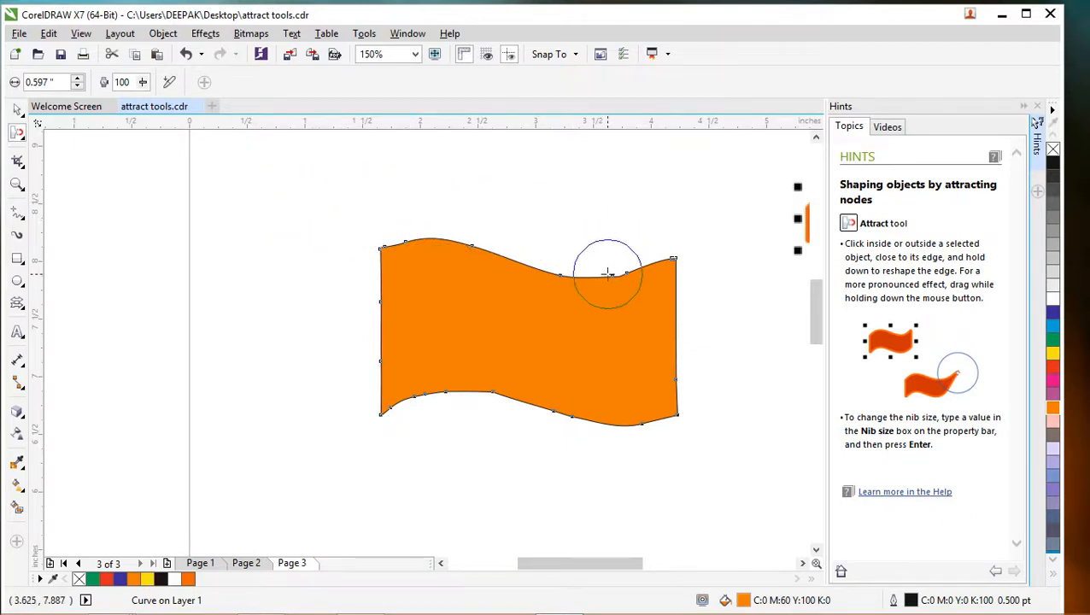
- Try reshaping the flag's right end with a 1.861-inch Attract nib, undoing each attempt
mouse_move(607, 273)
left_mouse_down()
mouse_move(661, 366)
mouse_move(622, 313)
left_mouse_up()
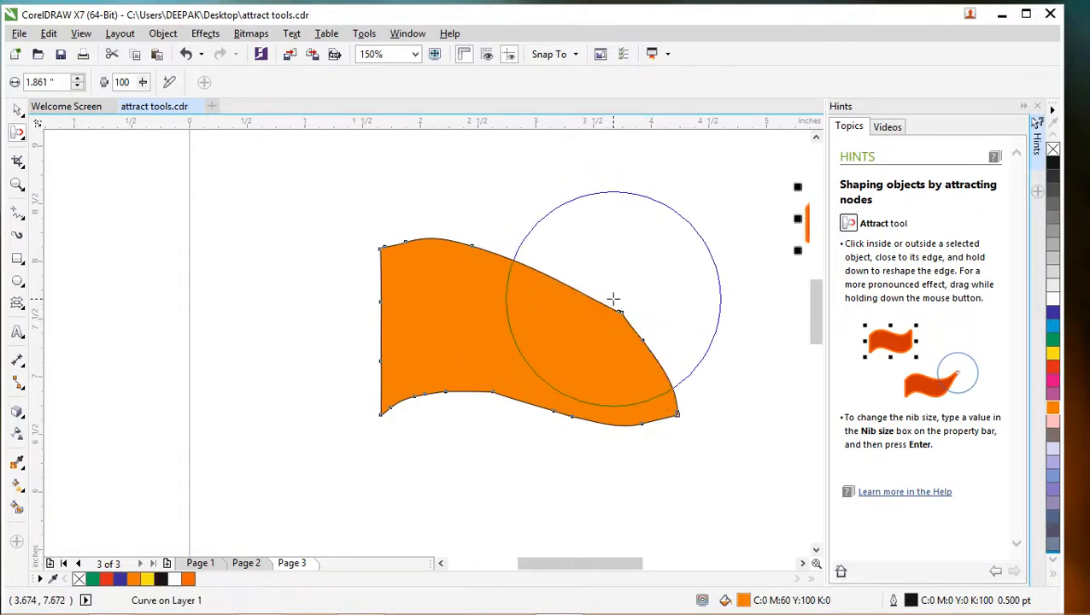
key("ctrl+z")
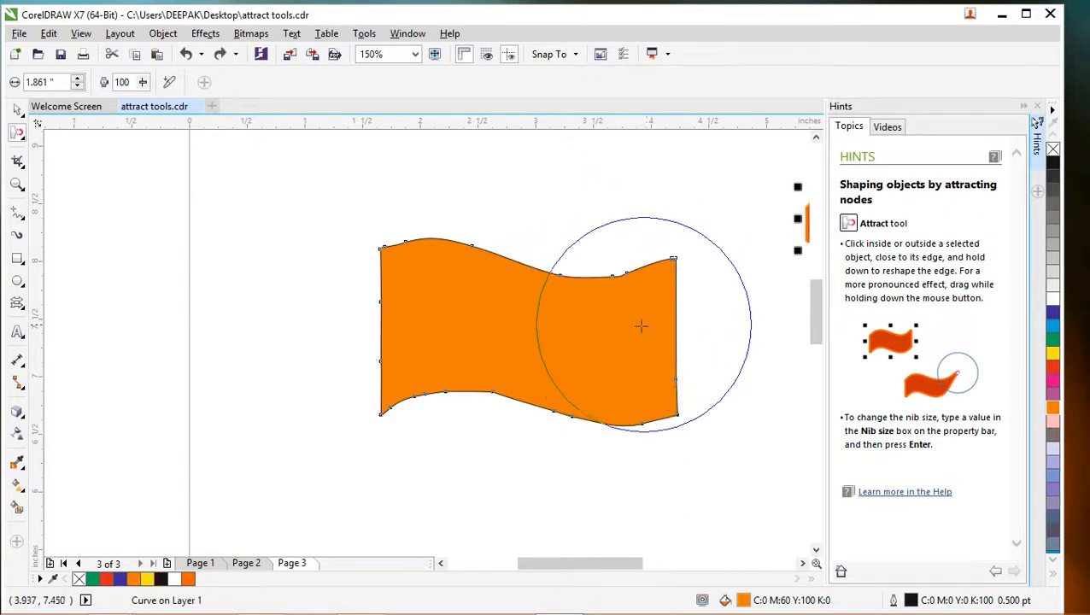
mouse_move(646, 339)
left_mouse_down()
mouse_move(693, 335)
mouse_move(716, 316)
mouse_move(723, 287)
mouse_move(744, 289)
left_mouse_up()
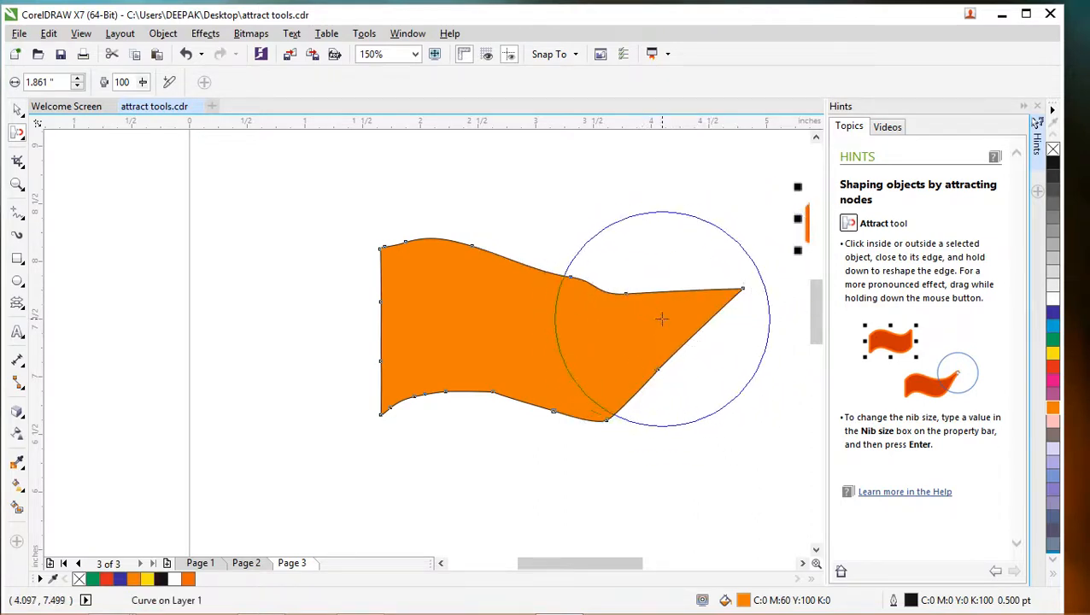
key("ctrl+z")
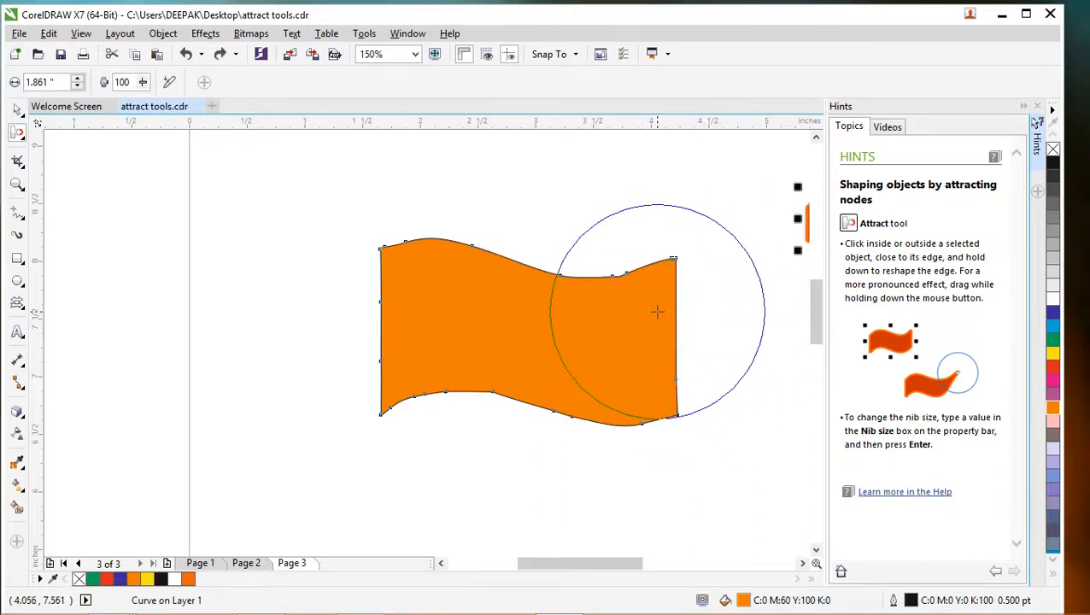
- Set the Attract nib size to 1.425 inches, stretch the flag's upper-right corner up and outward, and raise its lower-right edge
left_click_drag(655, 311, 726, 267)
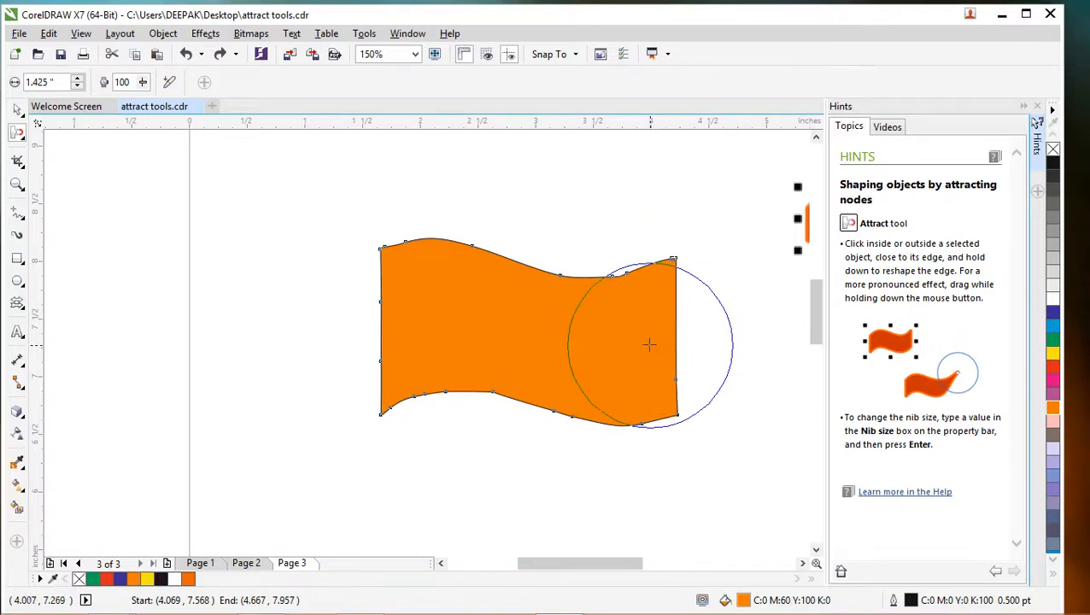
mouse_move(674, 341)
left_mouse_down()
mouse_move(713, 349)
mouse_move(748, 320)
mouse_move(759, 222)
mouse_move(730, 235)
mouse_move(763, 230)
left_mouse_up()
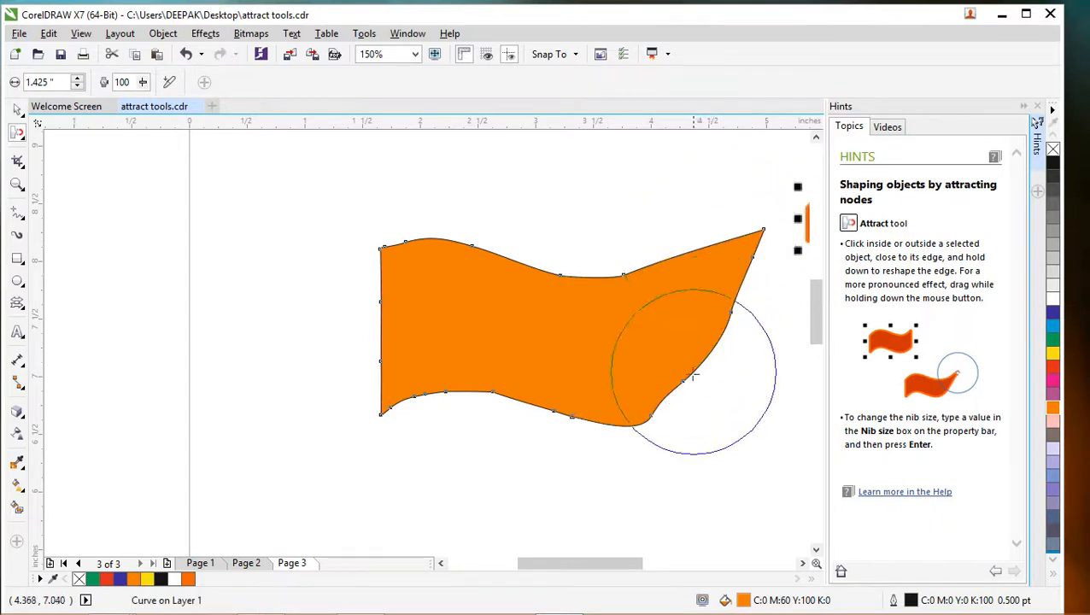
mouse_move(651, 416)
left_mouse_down()
mouse_move(599, 427)
mouse_move(652, 405)
left_mouse_up()
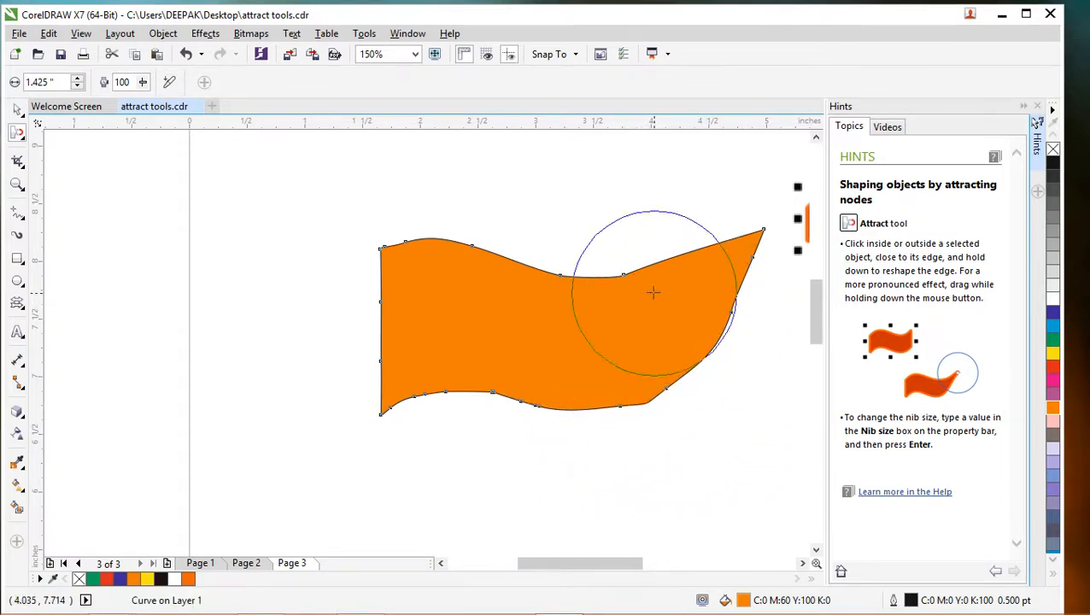
- Try attracting the flag's left end outward with a 3.116-inch nib, and undo it
mouse_move(578, 220)
left_mouse_down()
mouse_move(569, 207)
mouse_move(628, 150)
mouse_move(511, 236)
mouse_move(448, 213)
left_mouse_up()
mouse_move(309, 344)
left_mouse_down()
mouse_move(221, 359)
mouse_move(251, 317)
mouse_move(290, 301)
mouse_move(313, 313)
mouse_move(302, 314)
mouse_move(365, 321)
mouse_move(328, 311)
left_mouse_up()
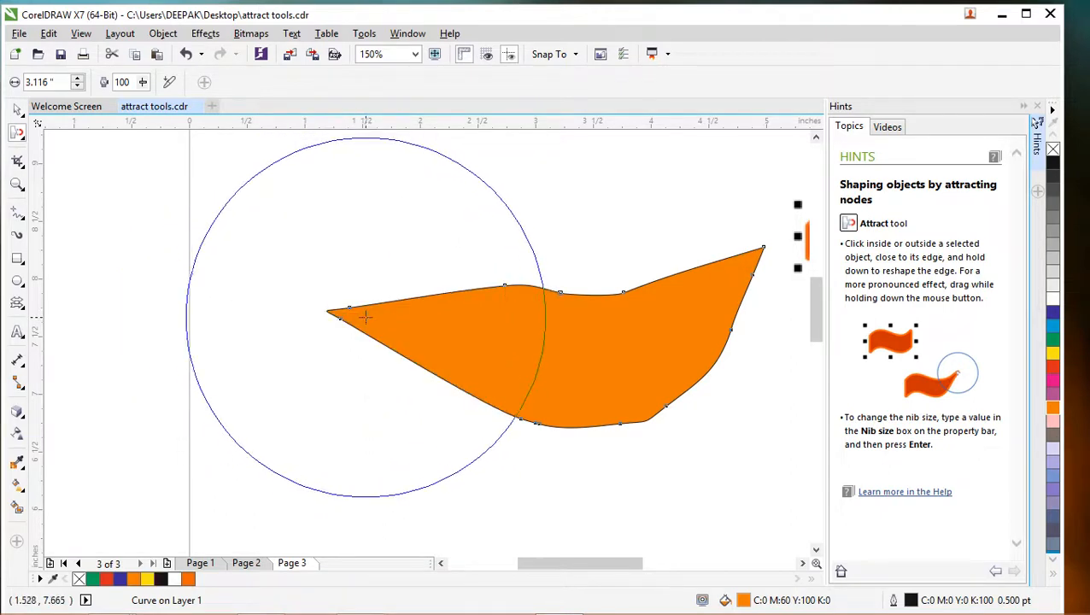
key("ctrl+z")
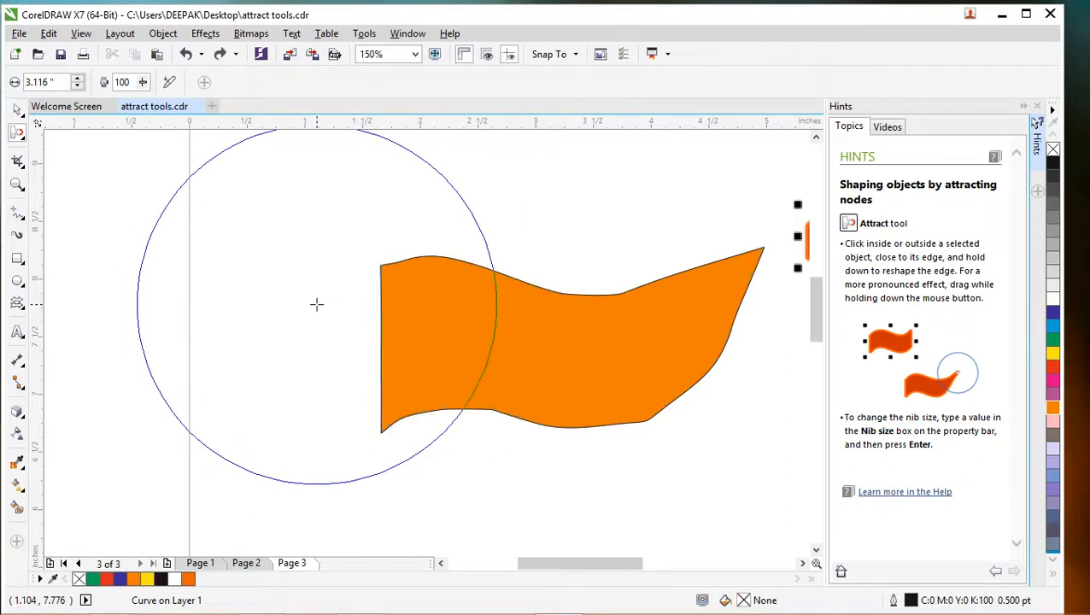
- Set the Attract tool's nib size to 0.466 inches and reselect the orange flag
left_click_drag(444, 184, 318, 278)
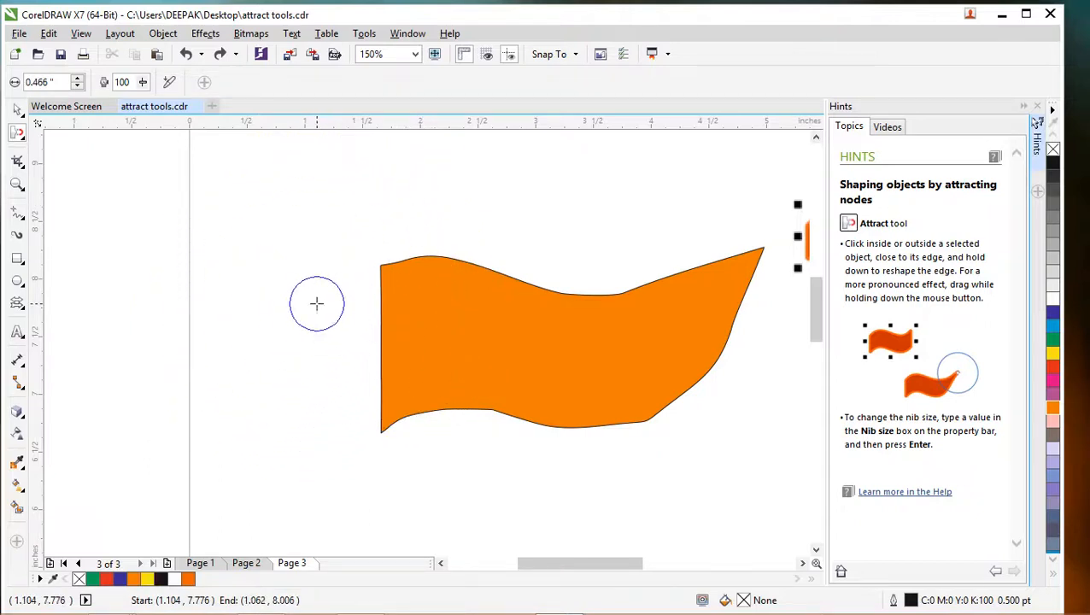
left_click(648, 287)
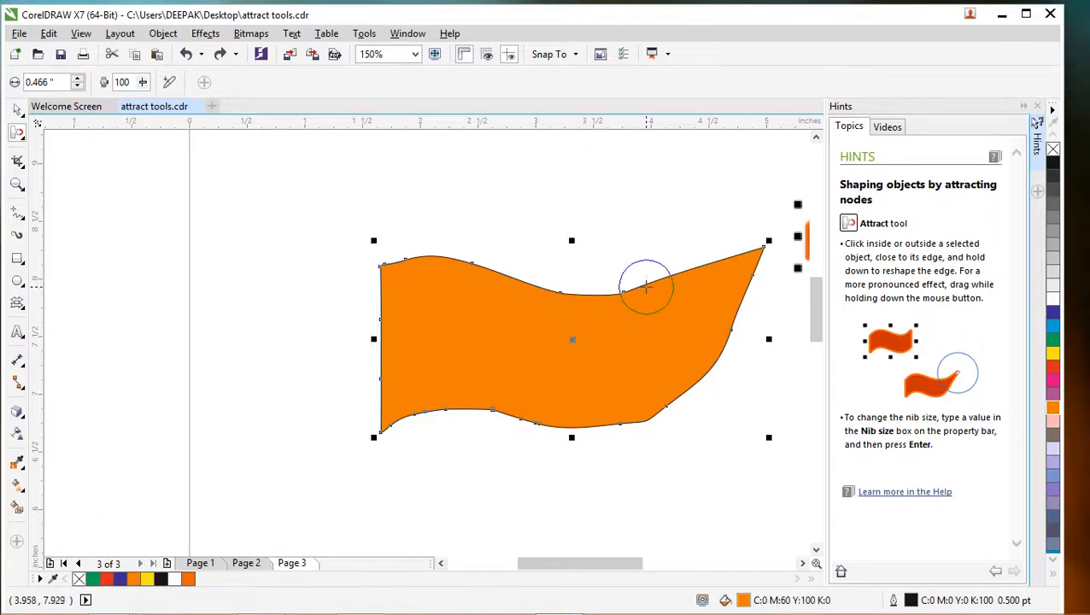
- Try smoothing the upper edge near the flag's right tip with the Attract tool, and undo all of these strokes
mouse_move(643, 287)
left_mouse_down()
mouse_move(712, 295)
mouse_move(690, 283)
mouse_move(728, 279)
mouse_move(762, 240)
left_mouse_up()
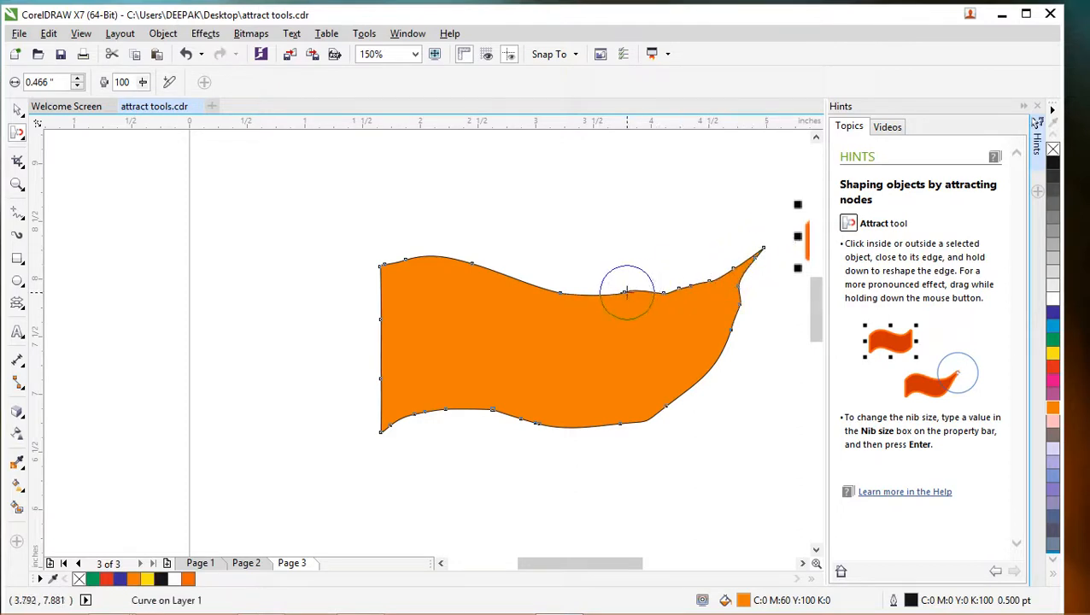
mouse_move(628, 291)
left_mouse_down()
mouse_move(700, 282)
mouse_move(761, 249)
mouse_move(737, 282)
mouse_move(754, 250)
left_mouse_up()
left_click_drag(715, 280, 742, 267)
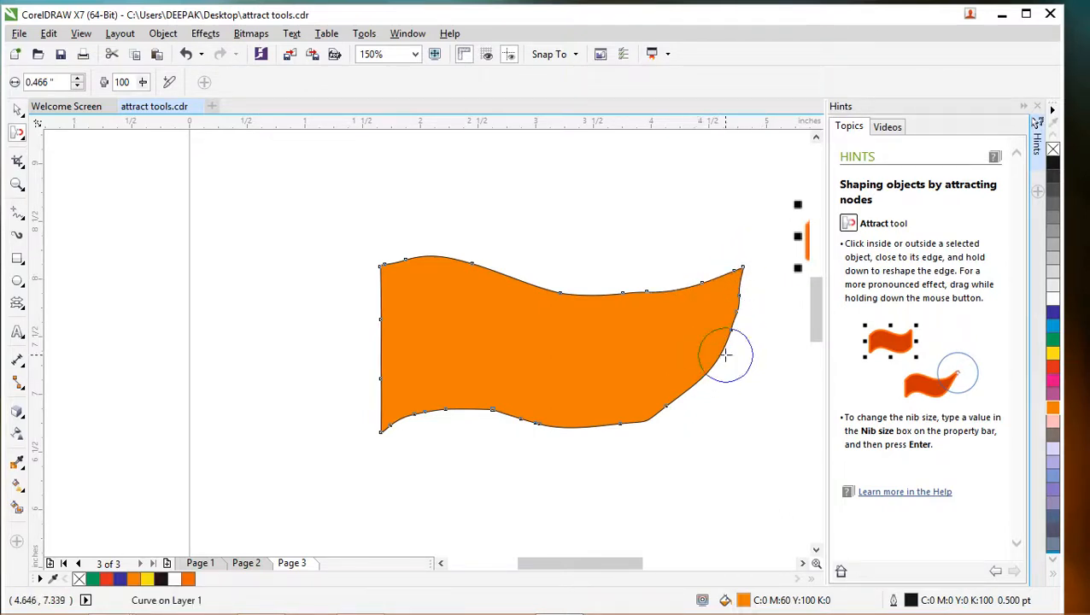
key("ctrl+z")
key("ctrl+z")
key("ctrl+z")
key("ctrl+z")
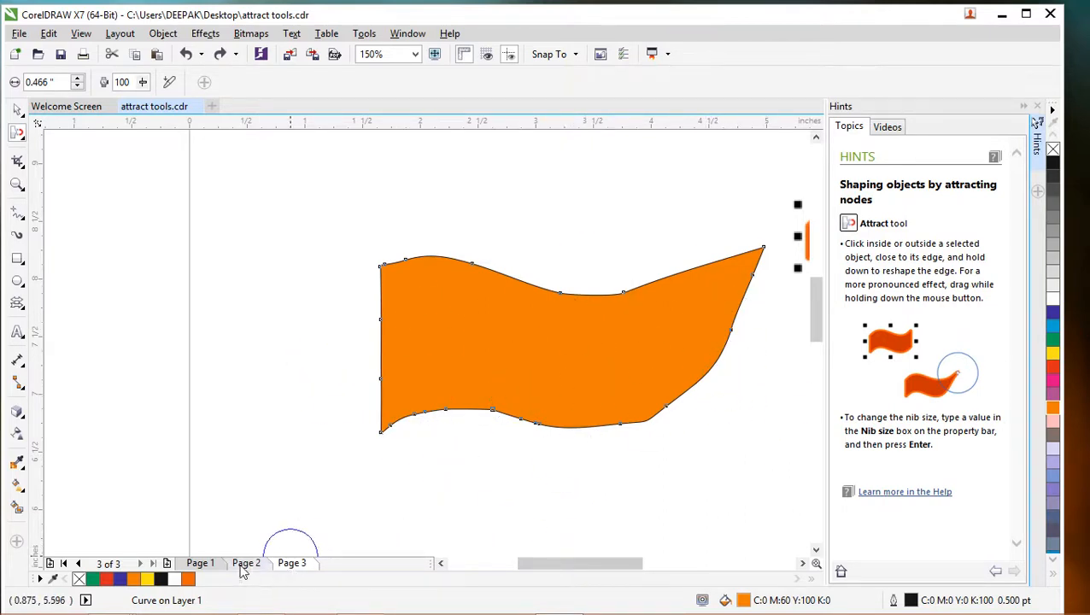
- Insert a page before the flag's page and draw a green (C:100 M:0 Y:100 K:0) rectangle about 1.938 by 1.597 inches on it
left_click(50, 563)
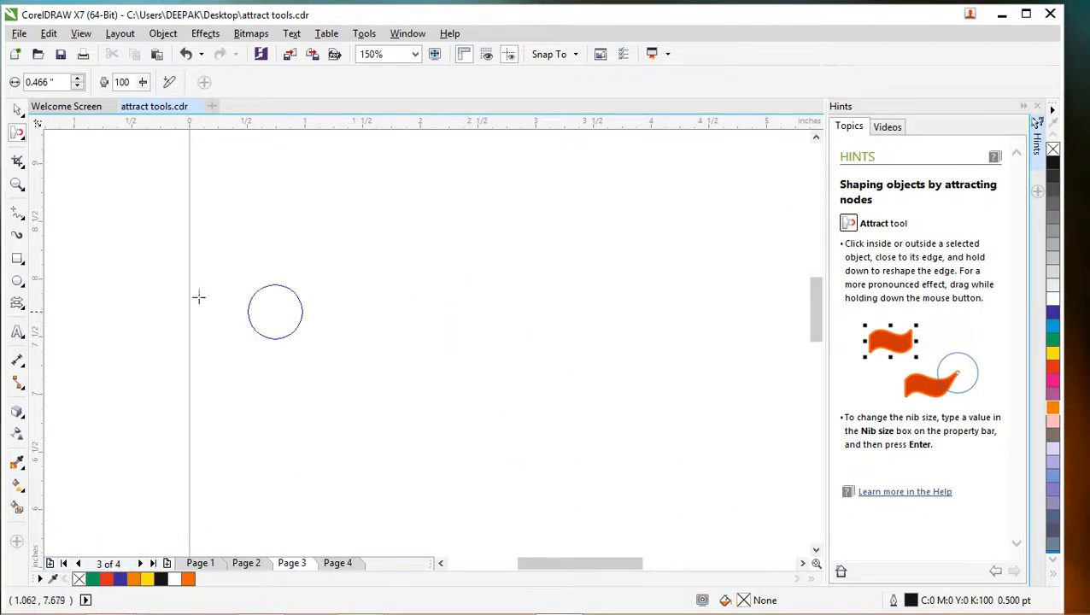
left_click(17, 258)
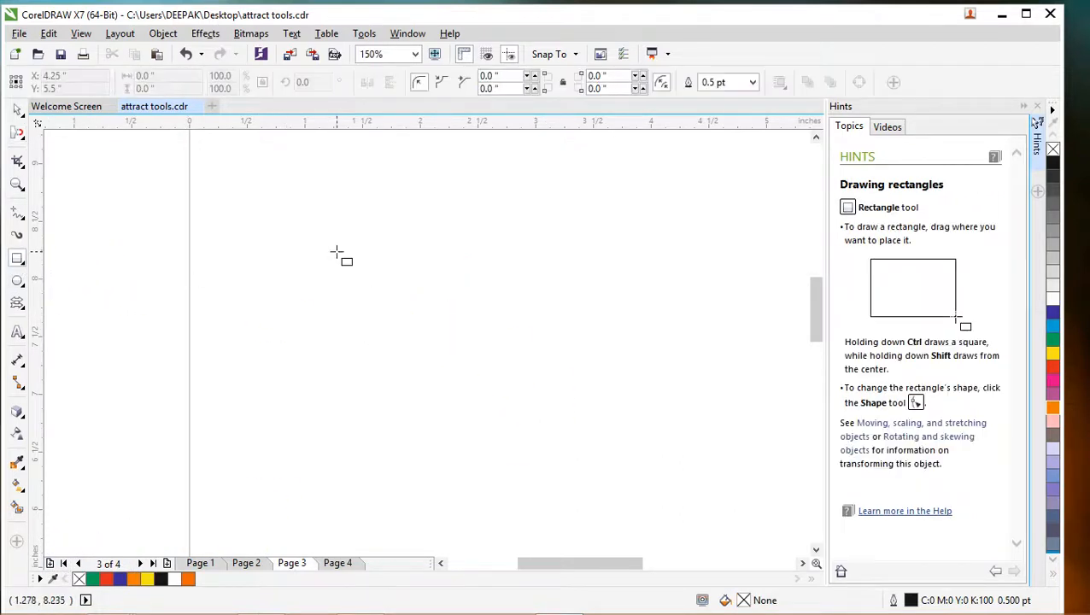
left_click_drag(338, 252, 562, 436)
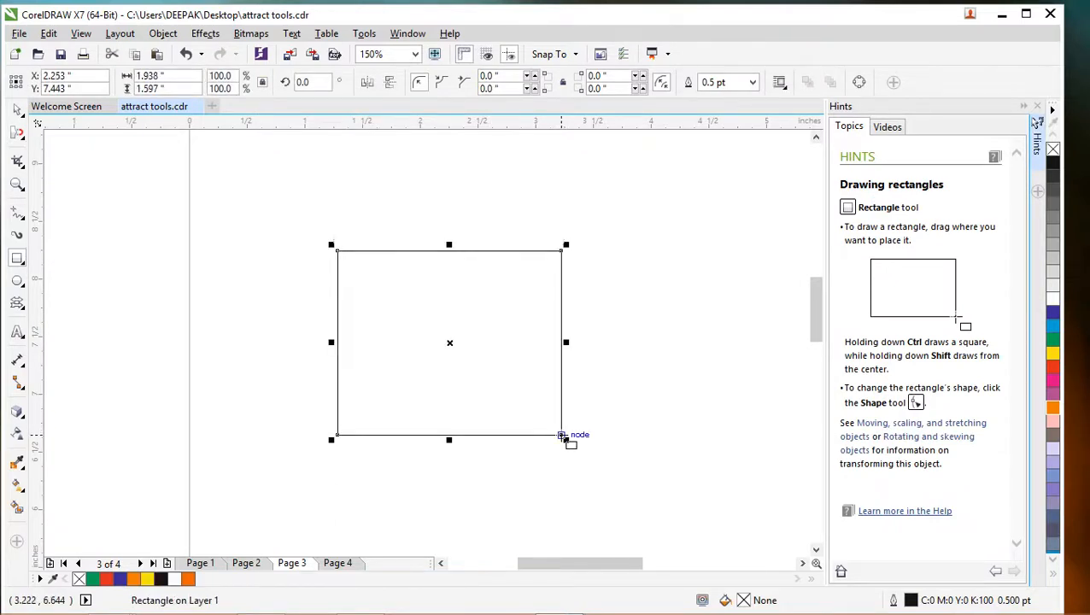
left_click(1055, 341)
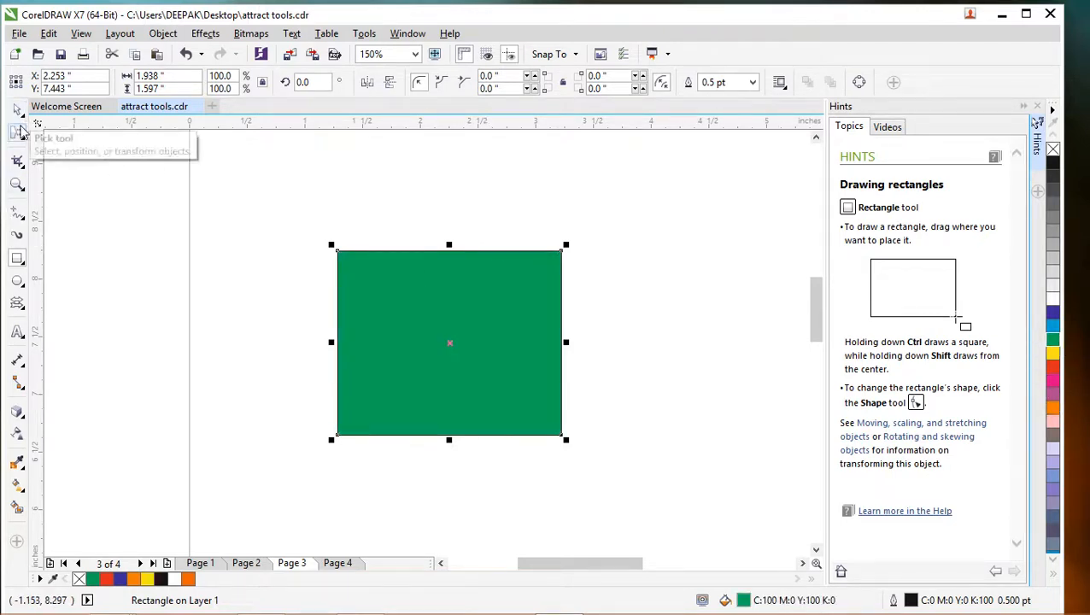
- Try attracting the middles of the green rectangle's edges toward its centre with the 0.466-inch nib, and undo the reshaping
left_click(19, 134)
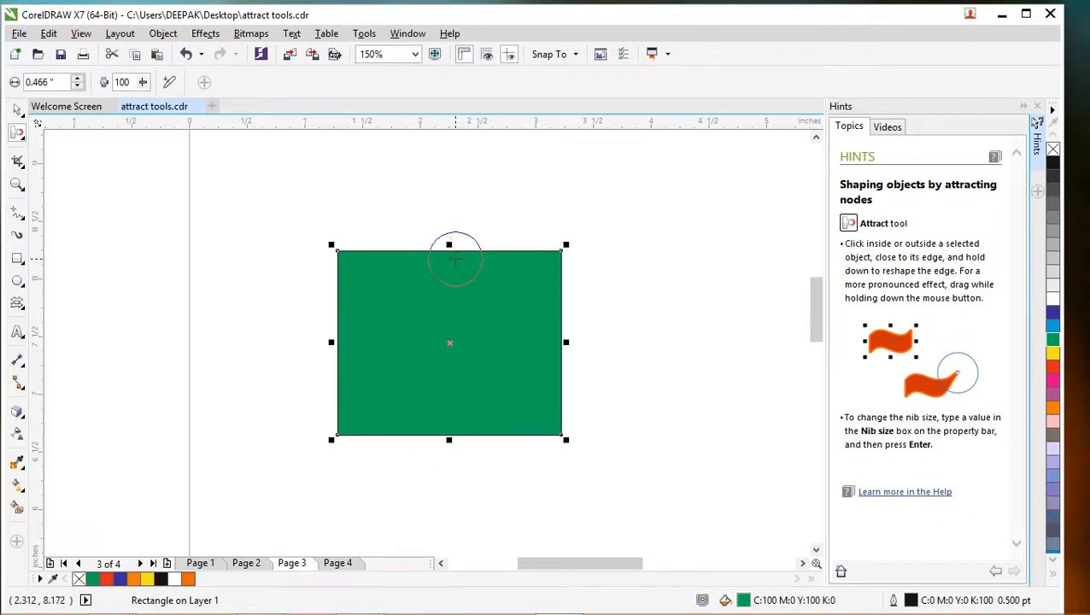
left_click_drag(449, 256, 445, 288)
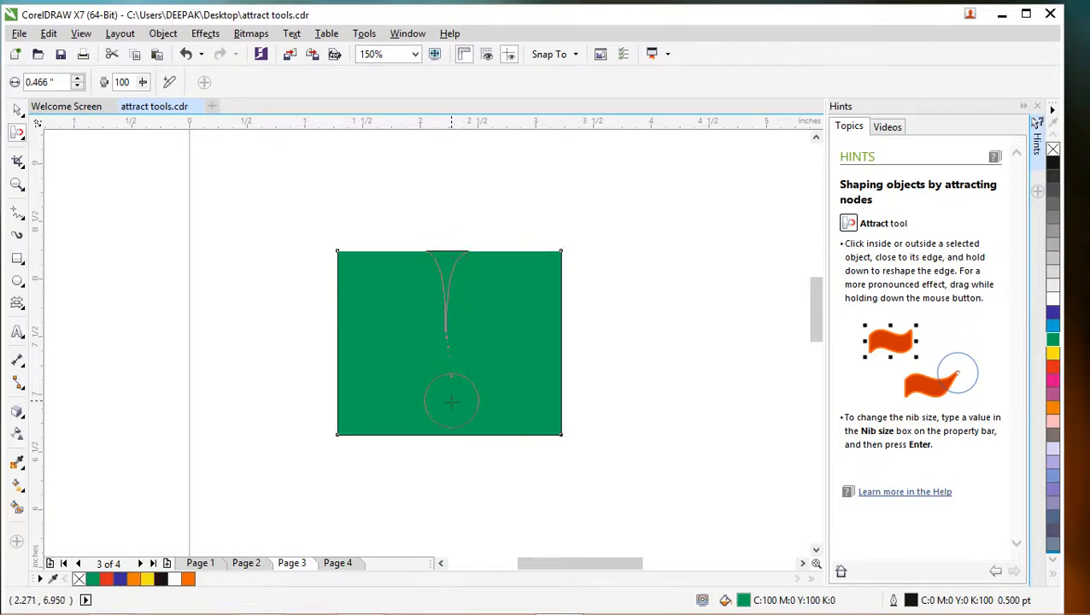
left_click_drag(450, 426, 451, 392)
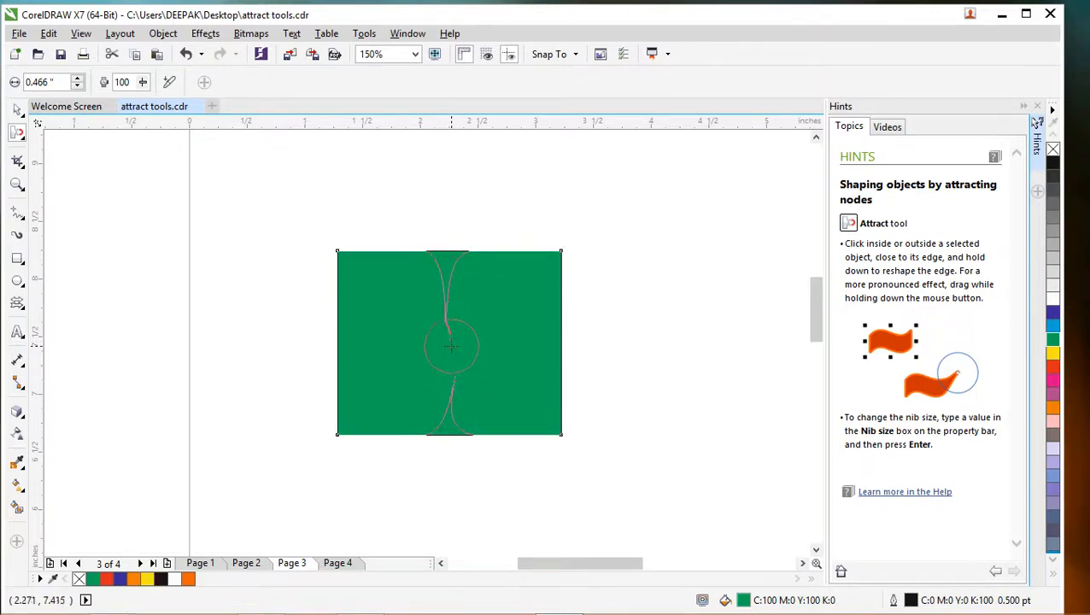
left_click_drag(390, 351, 338, 351)
left_click_drag(347, 352, 554, 361)
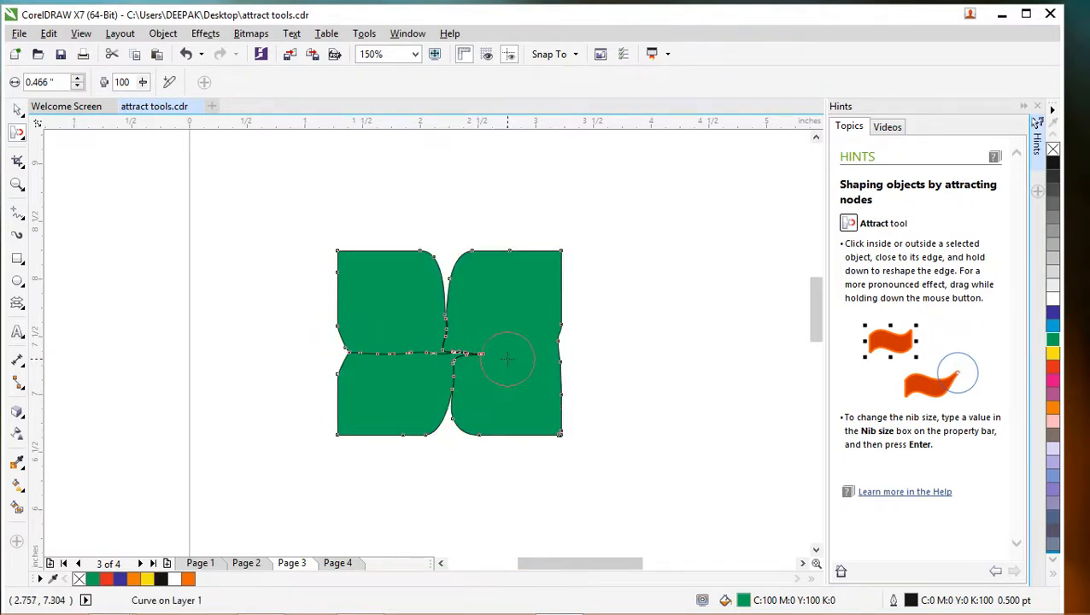
key("ctrl+z")
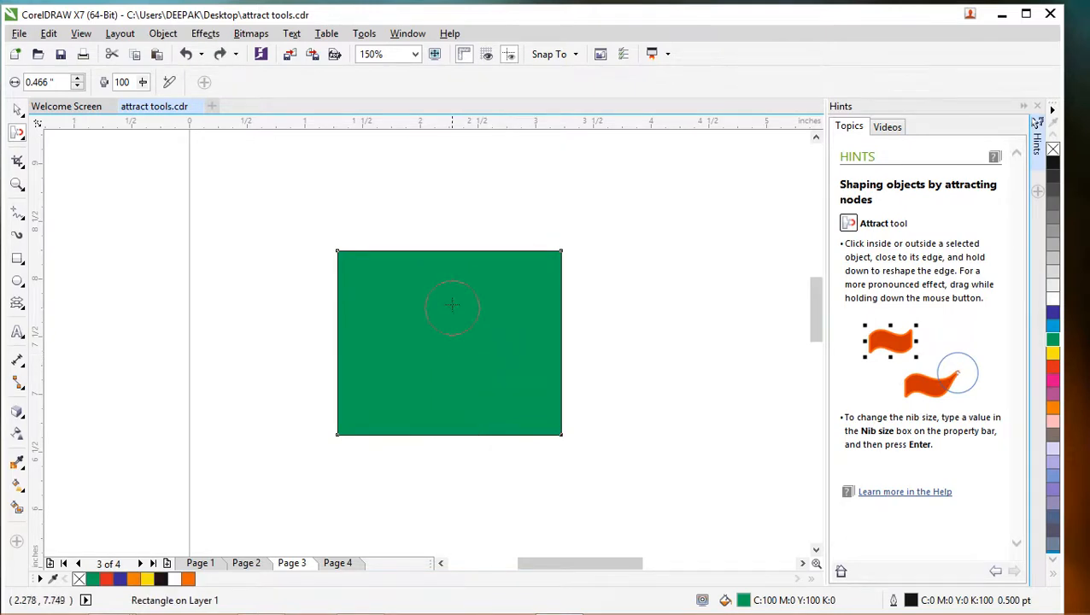
- Set the Attract tool's nib size to 0.907 inches and reselect the green rectangle
left_click_drag(405, 192, 462, 178)
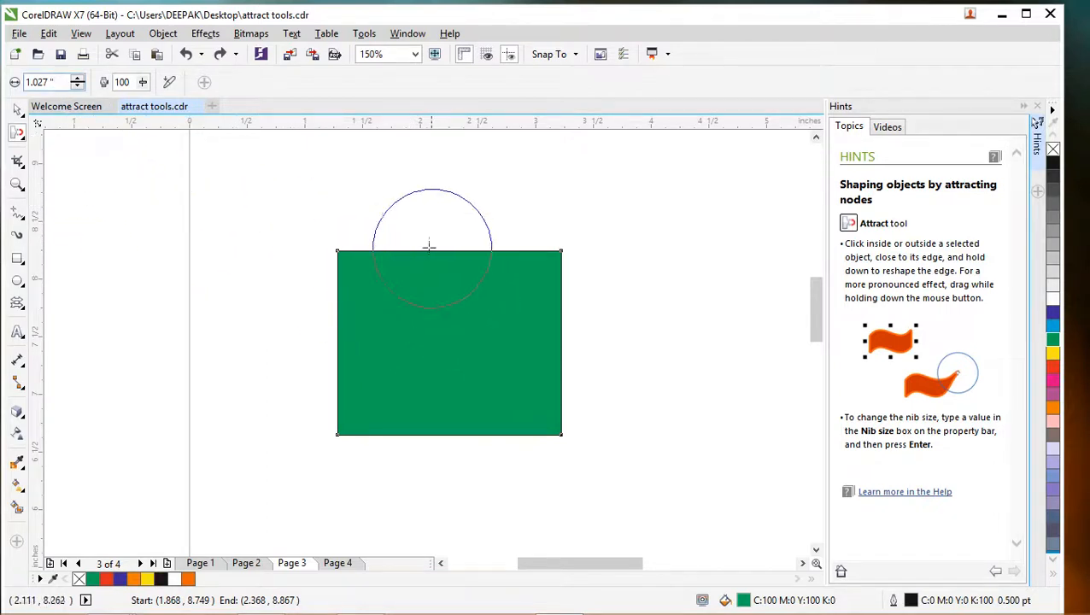
left_click(77, 88)
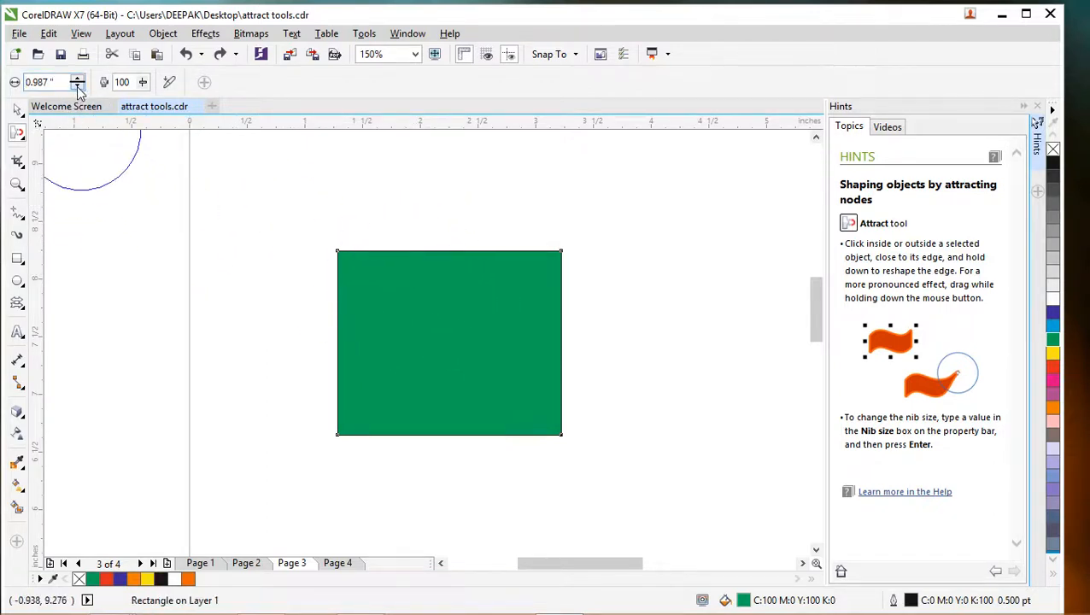
left_click(77, 87)
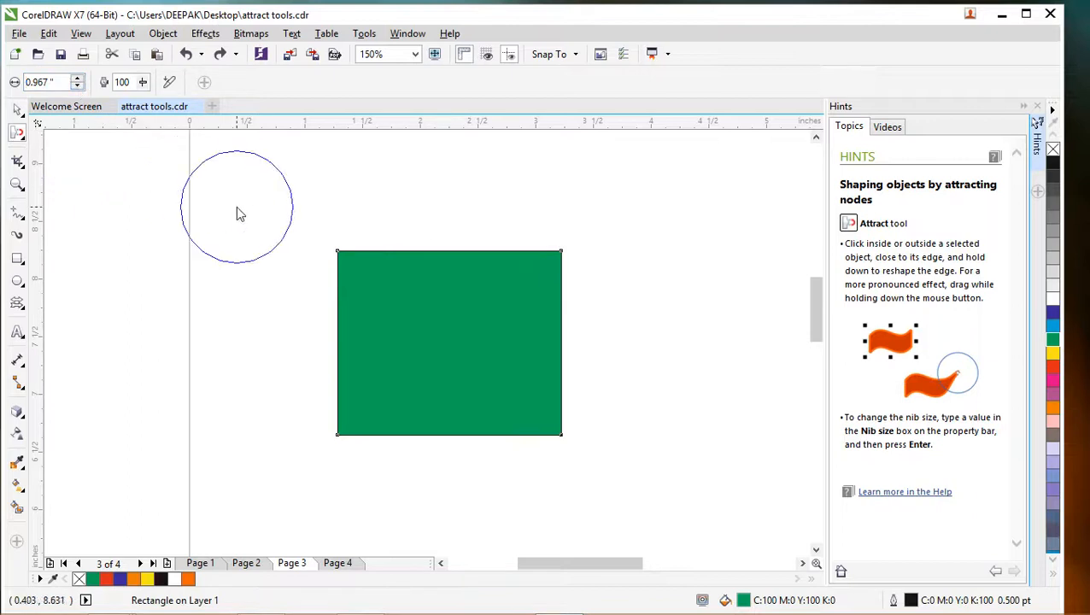
left_click(76, 88)
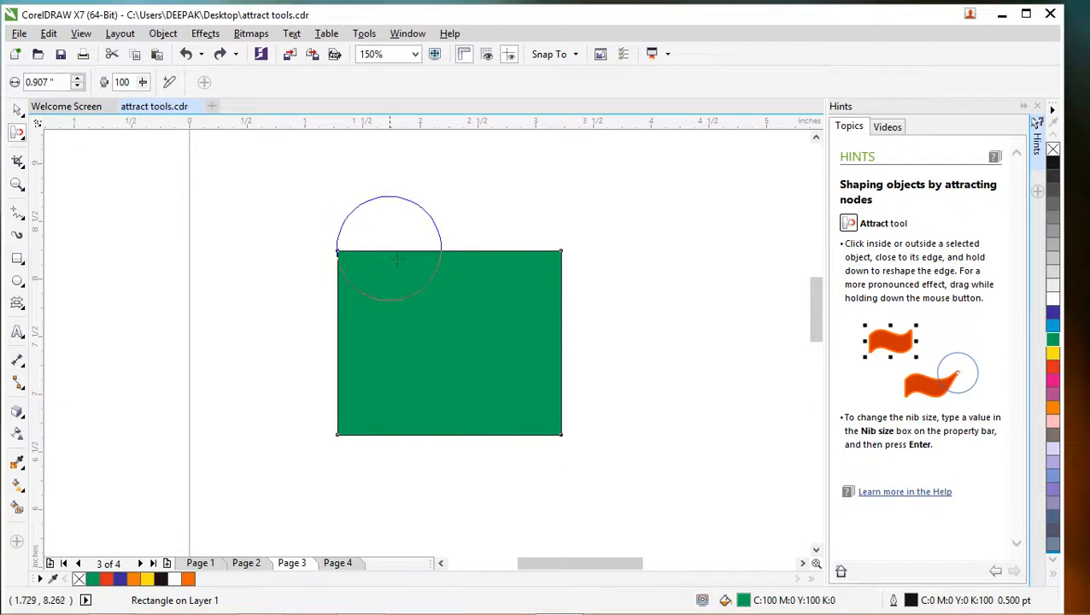
left_click(442, 278)
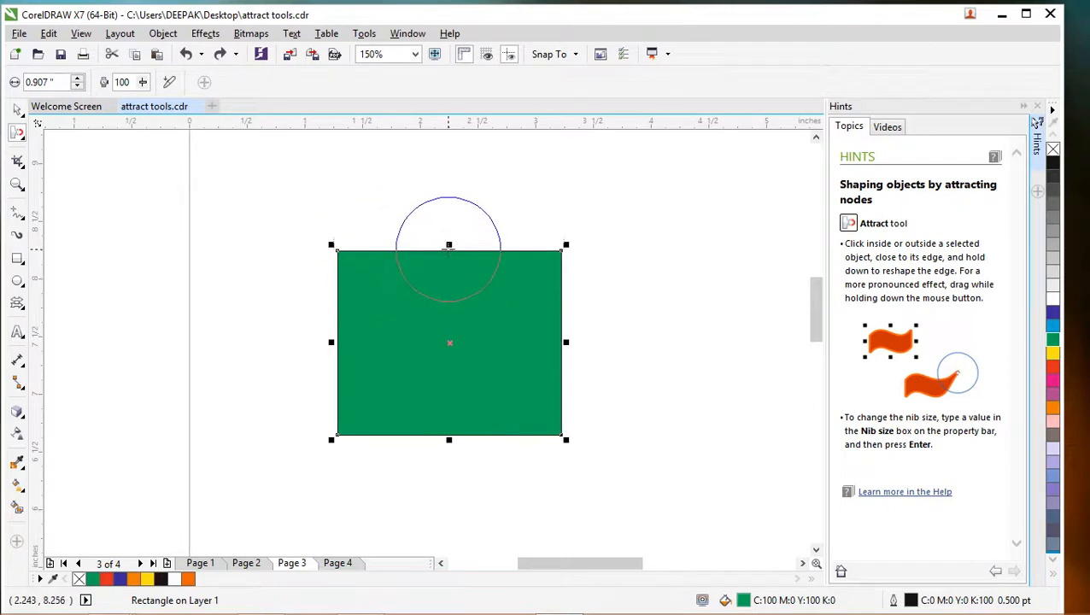
- Attract the middles of the green rectangle's four edges to its centre to form four petals, and fill them red (C:0 M:100 Y:100 K:0)
left_click_drag(446, 246, 445, 316)
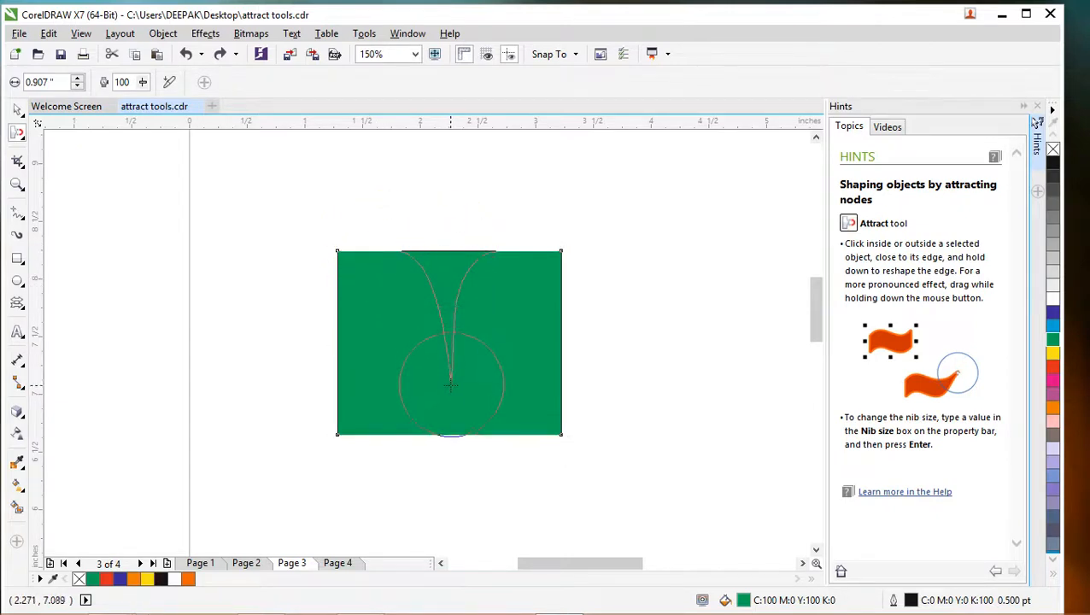
left_click_drag(445, 435, 446, 358)
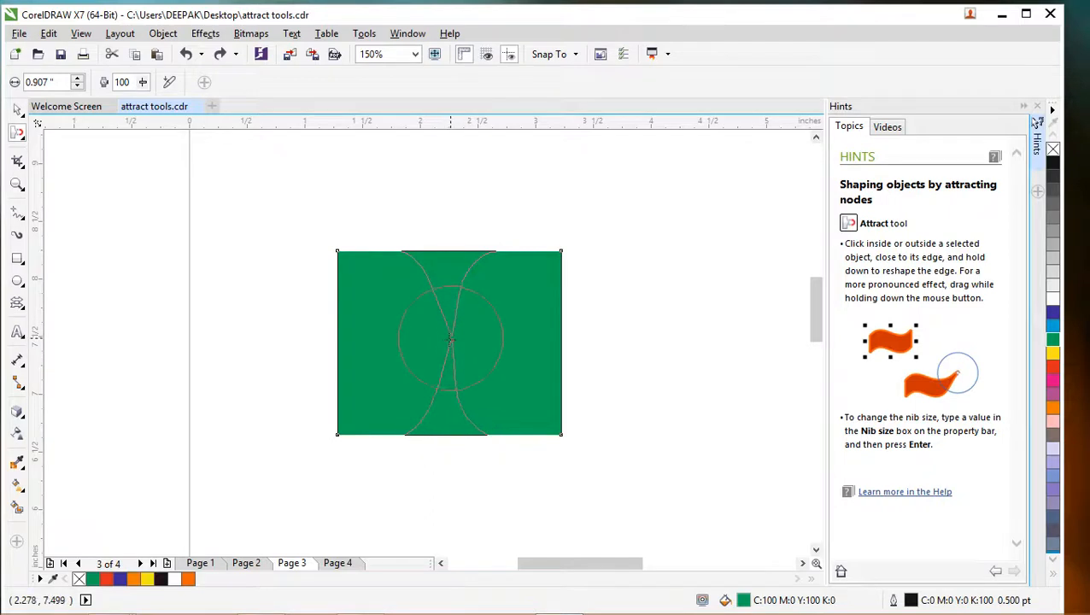
mouse_move(376, 341)
left_mouse_down()
mouse_move(363, 341)
mouse_move(403, 342)
left_mouse_up()
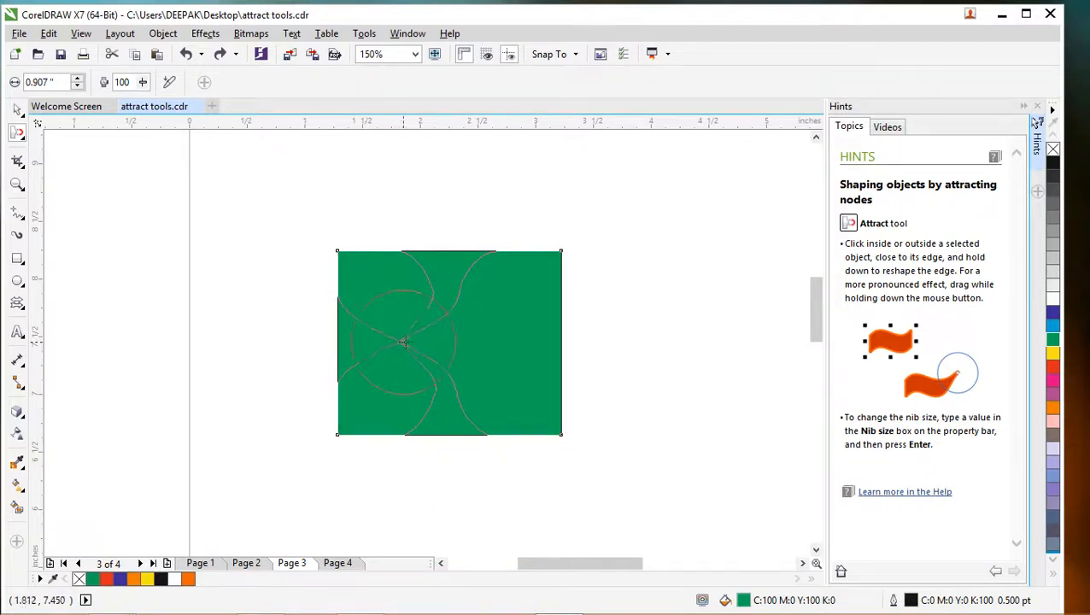
mouse_move(519, 348)
left_mouse_down()
mouse_move(530, 347)
mouse_move(450, 342)
left_mouse_up()
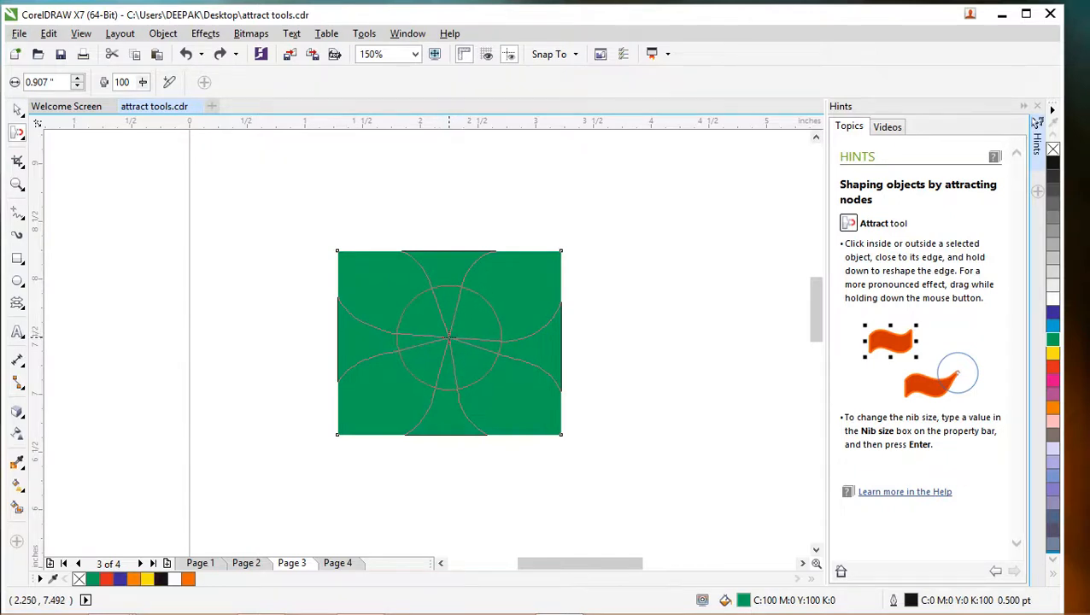
left_click_drag(449, 339, 448, 340)
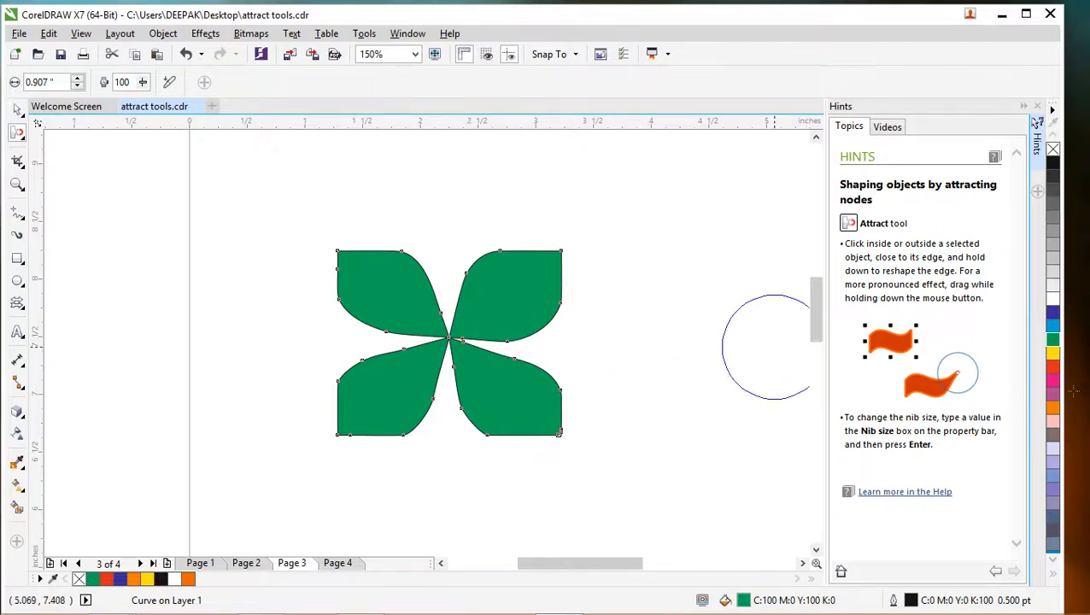
left_click(1054, 369)
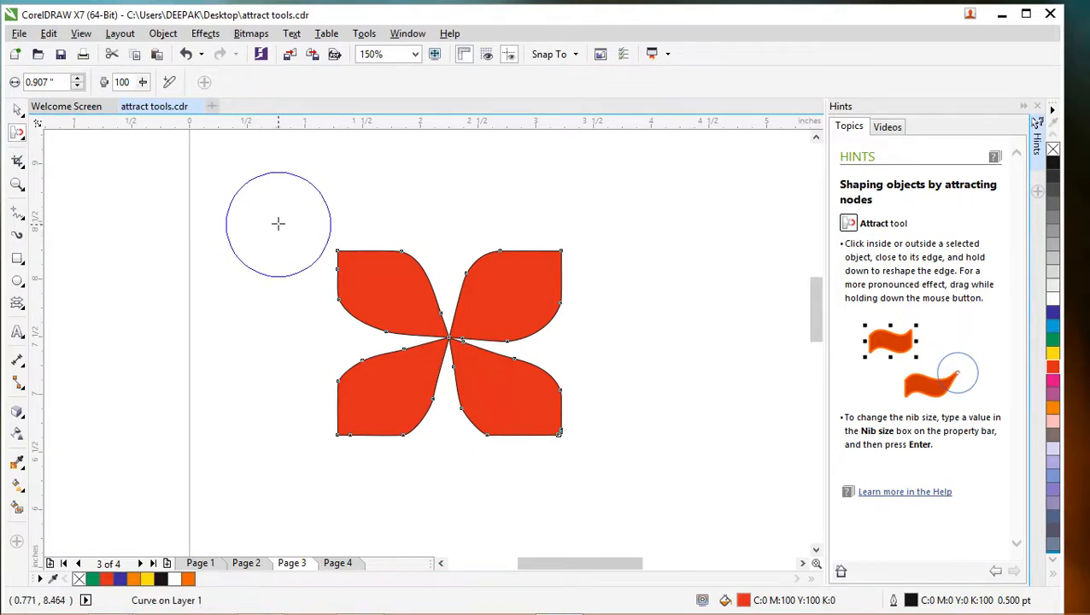
- Set the nib size to 0.398 inches and reshape the lower-right petal's inner edge facing the lower-left petal
left_click_drag(277, 222, 299, 213)
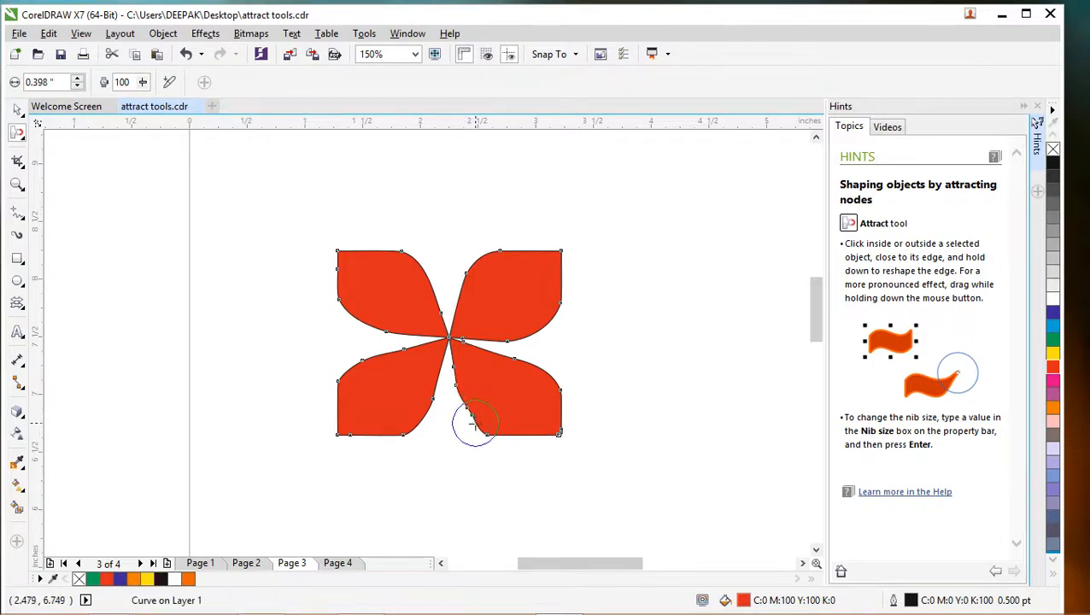
left_click_drag(456, 389, 489, 429)
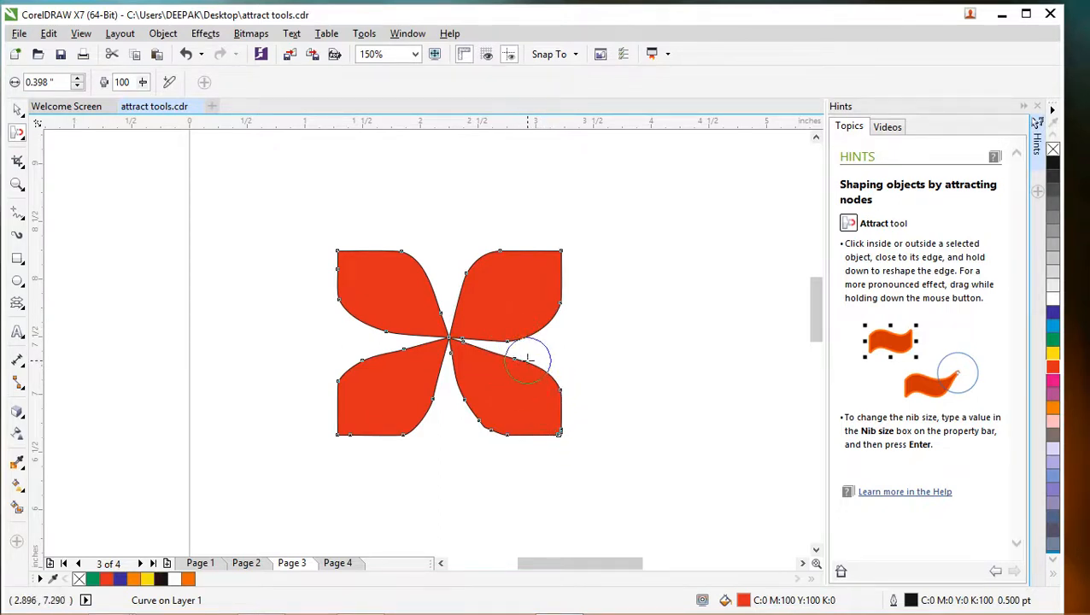
- Set the nib size to 0.158 inches and refine the facing edges of the upper-right and lower-right petals
left_click_drag(721, 295, 764, 252)
left_click_drag(475, 349, 458, 343)
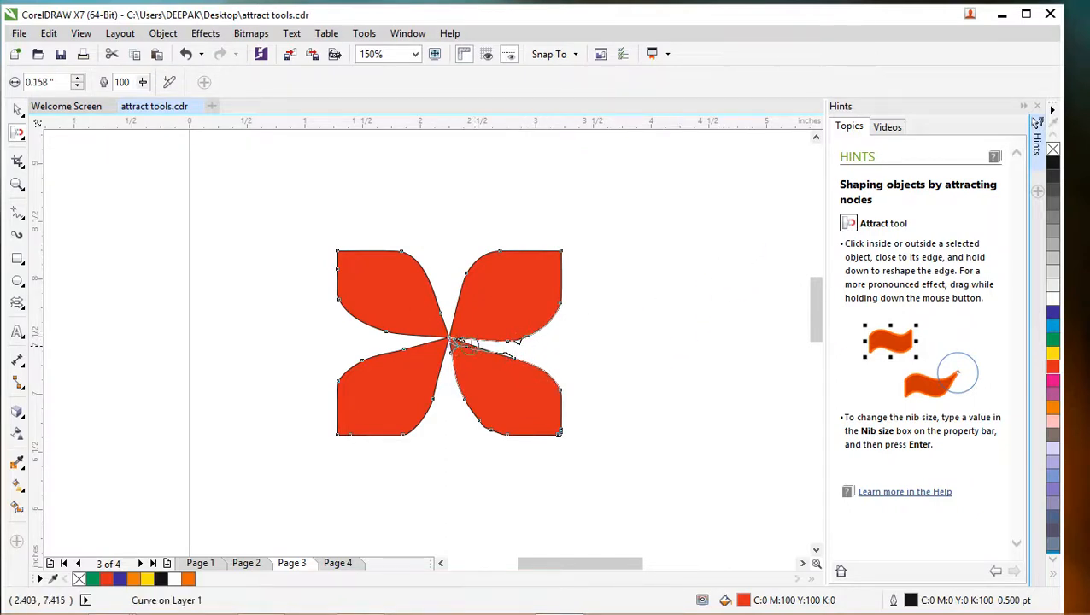
mouse_move(527, 358)
left_mouse_down()
mouse_move(633, 350)
mouse_move(587, 357)
left_mouse_up()
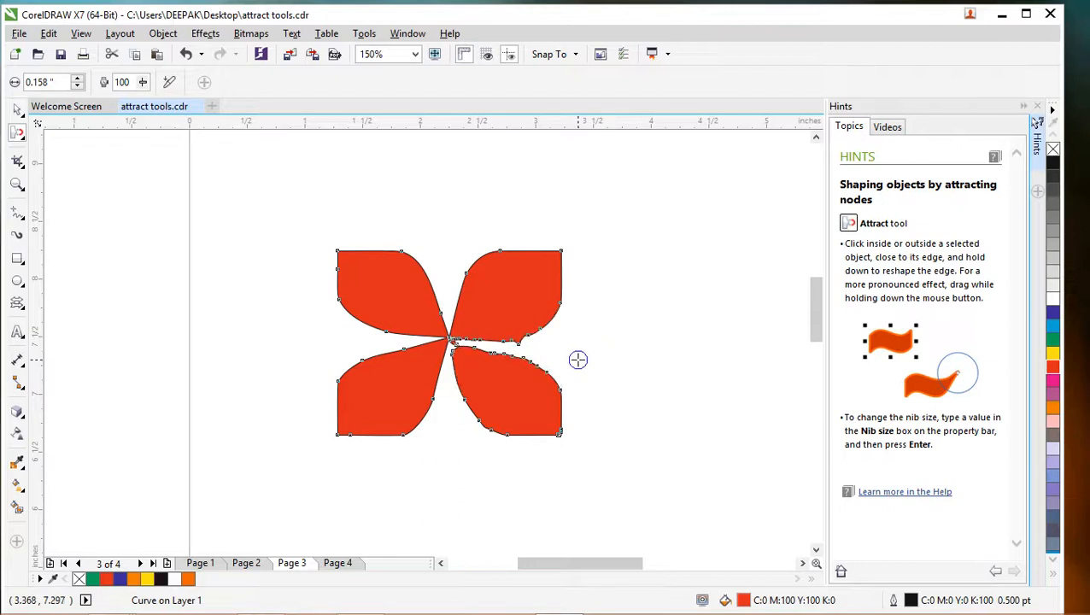
left_click(581, 361)
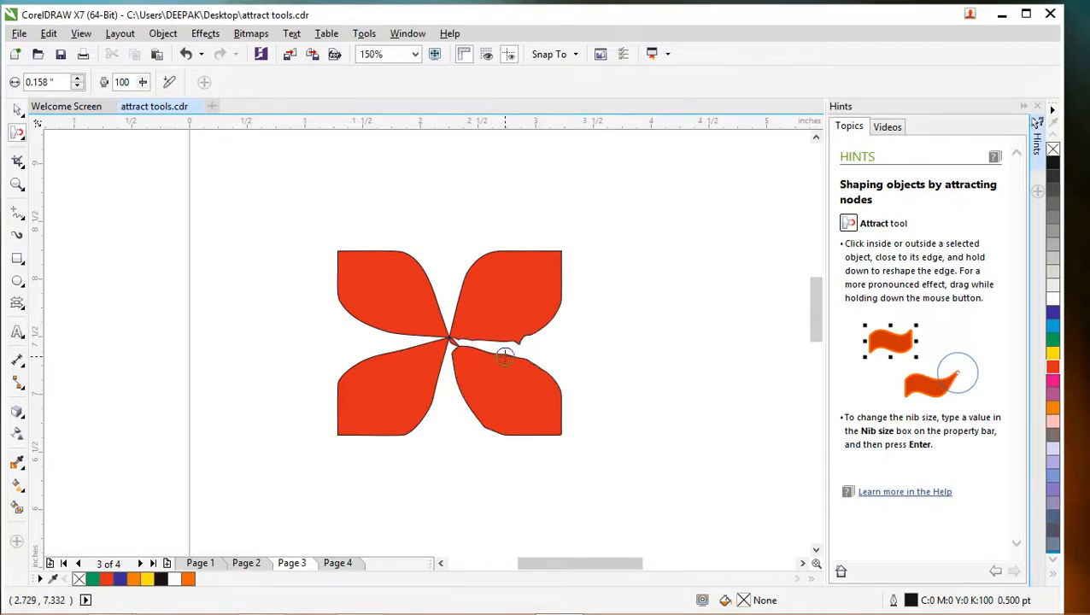
left_click(532, 361)
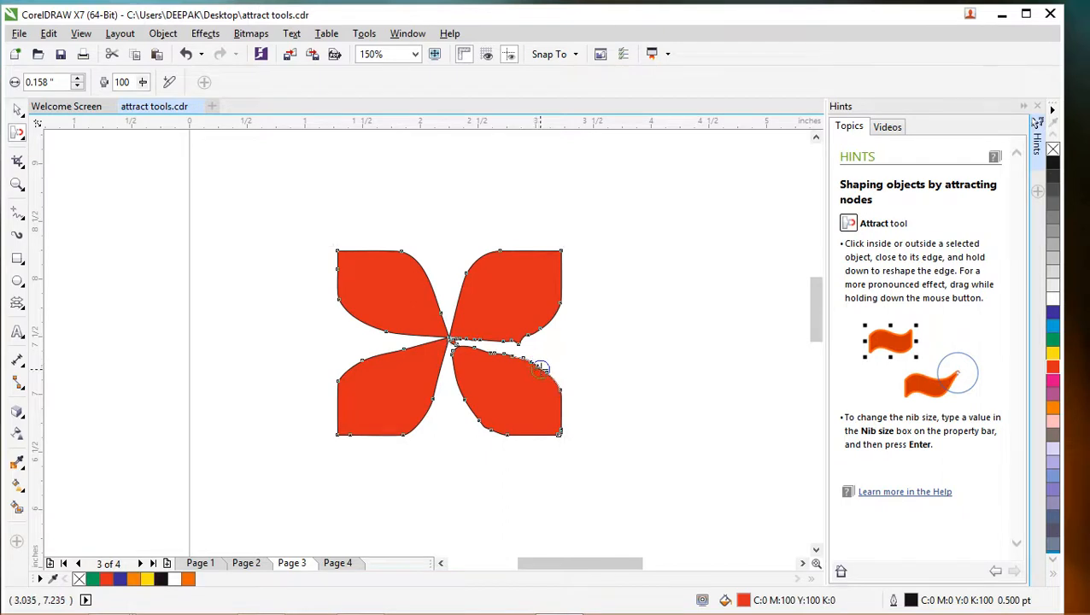
left_click_drag(558, 390, 563, 385)
left_click(568, 375)
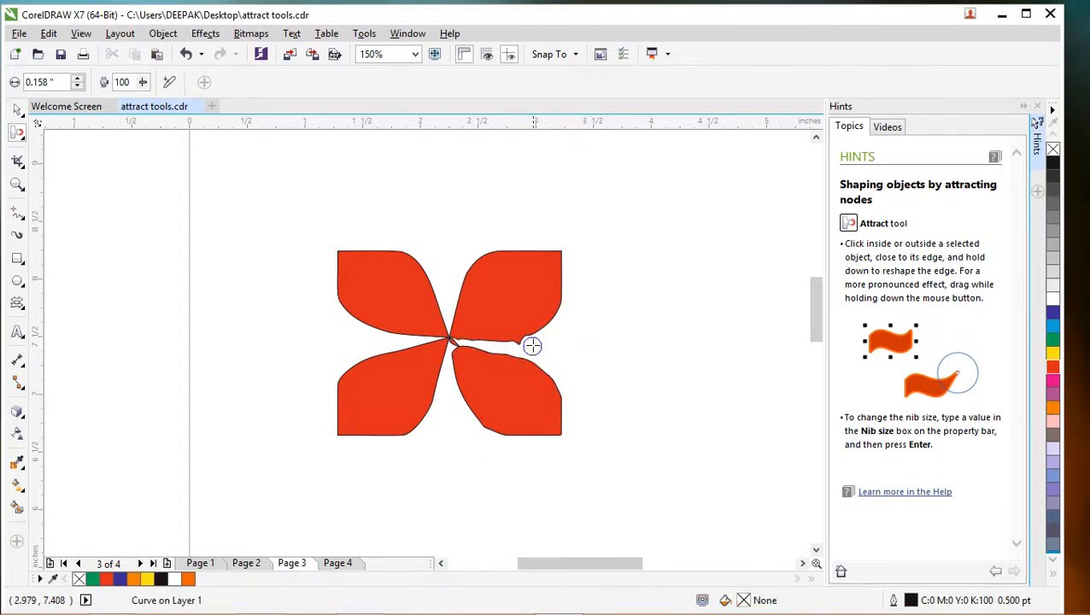
left_click(522, 330)
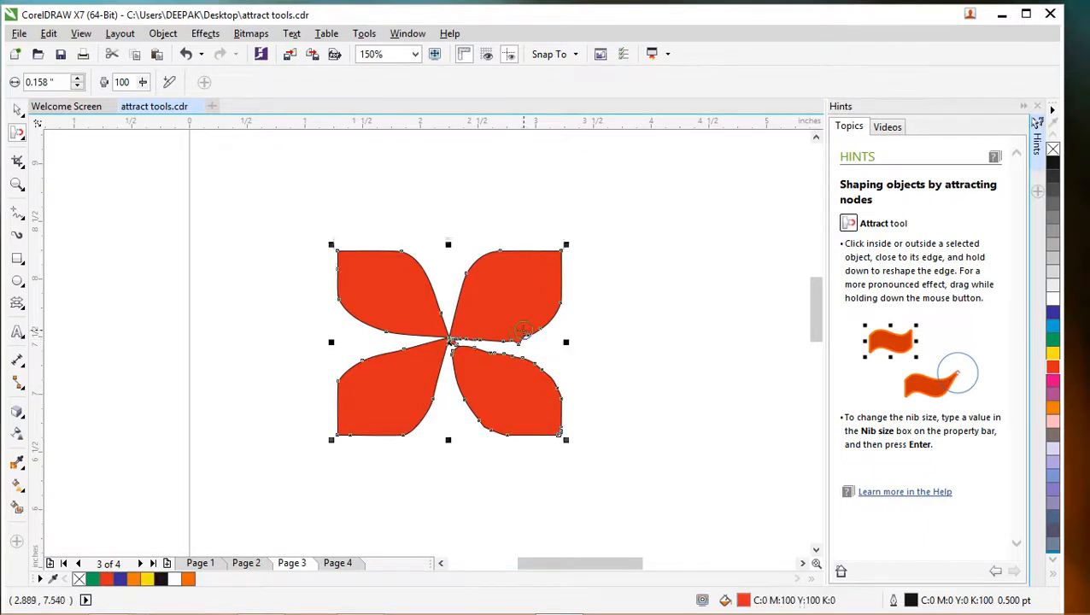
left_click_drag(519, 340, 530, 338)
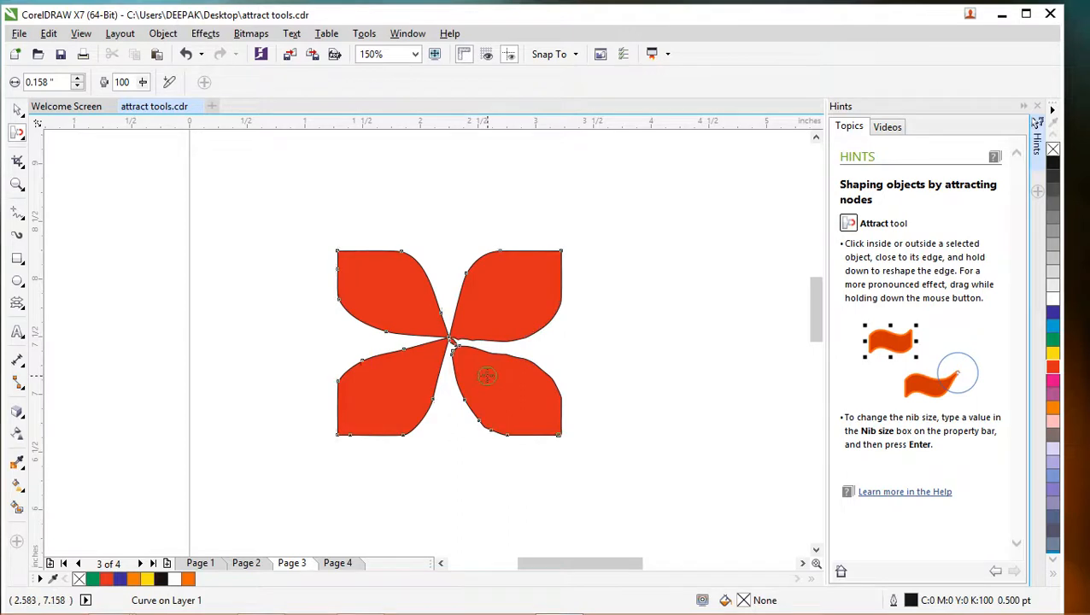
- Try reshaping the junction of the four petals at the centre with the 0.158-inch nib
left_click(516, 374)
left_click_drag(451, 342, 492, 359)
left_click(507, 371)
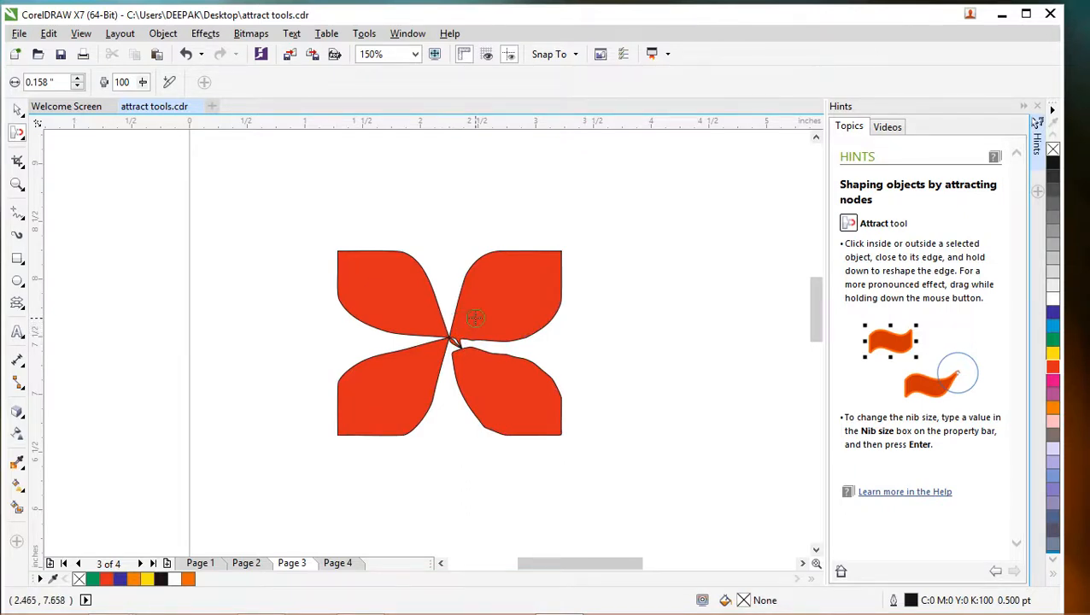
left_click(447, 326)
left_click(450, 337)
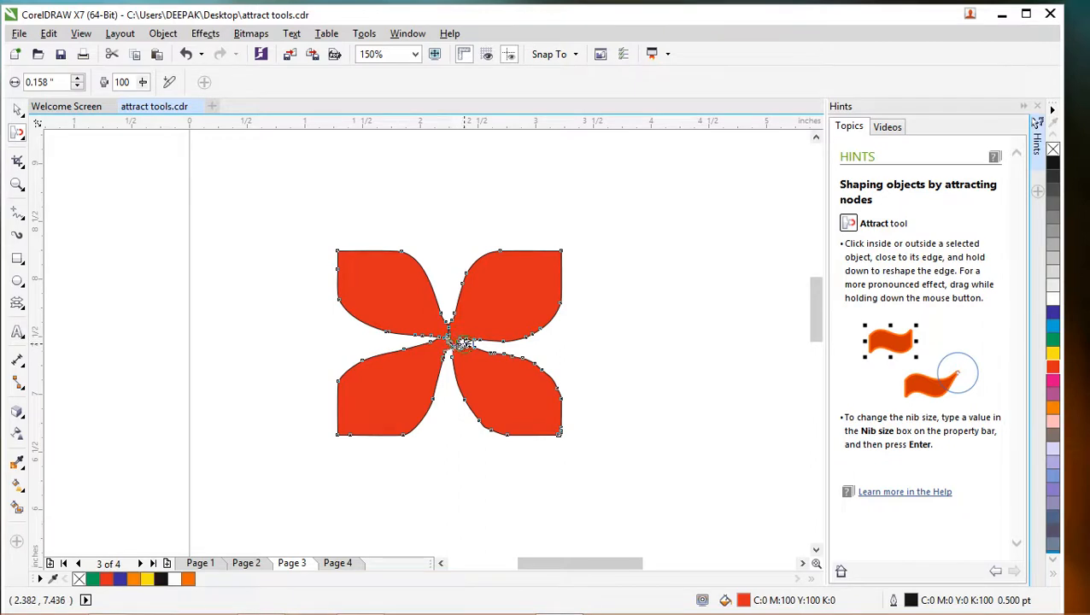
left_click(611, 351)
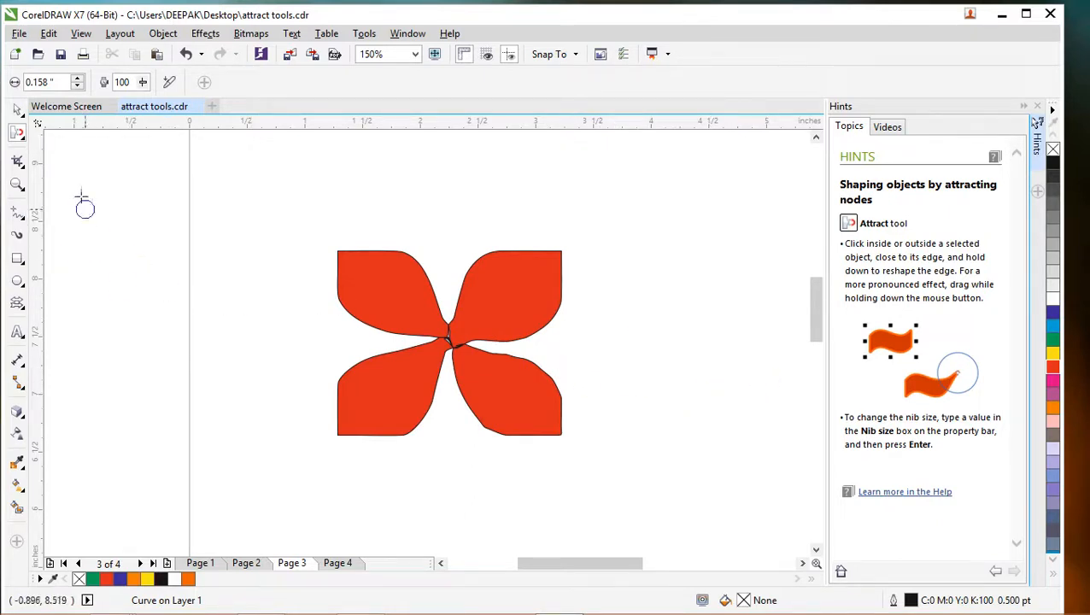
- Select the red four-petal shape and delete it from the page
left_click(17, 110)
left_click(493, 361)
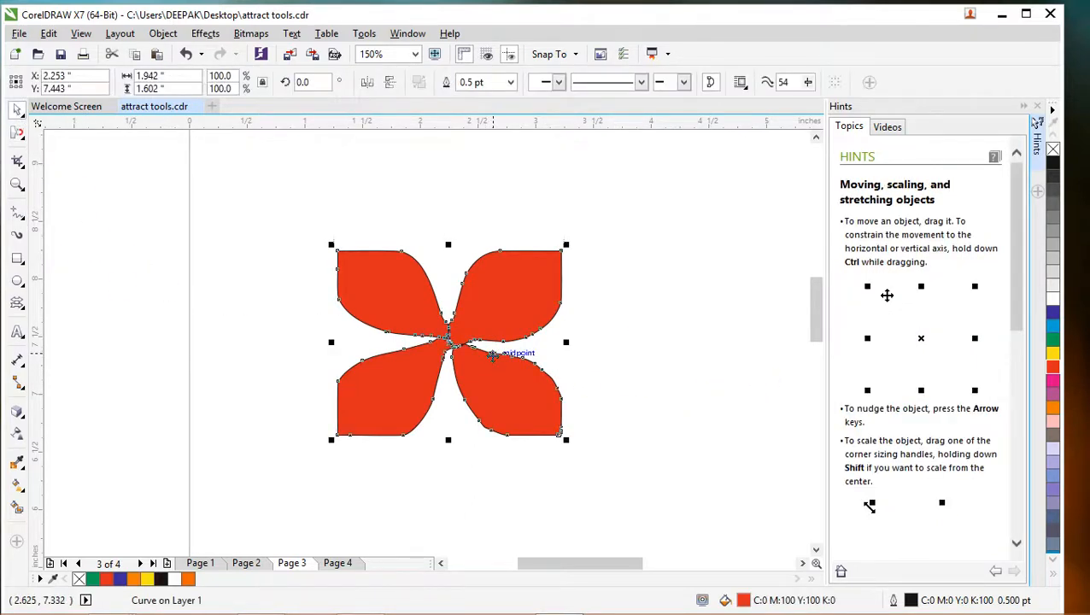
key("ctrl+z")
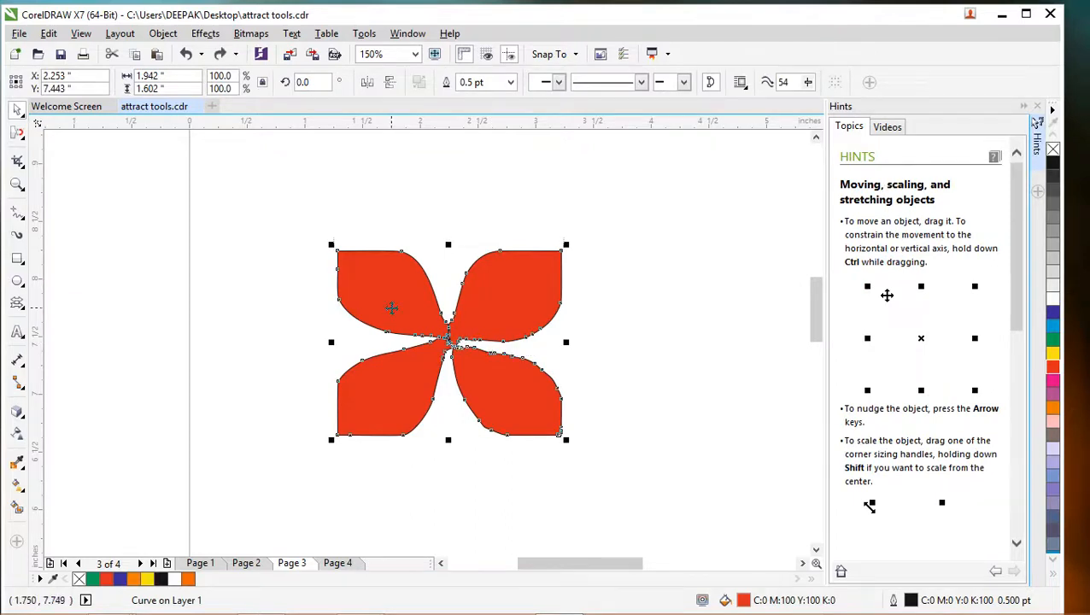
key("Delete")
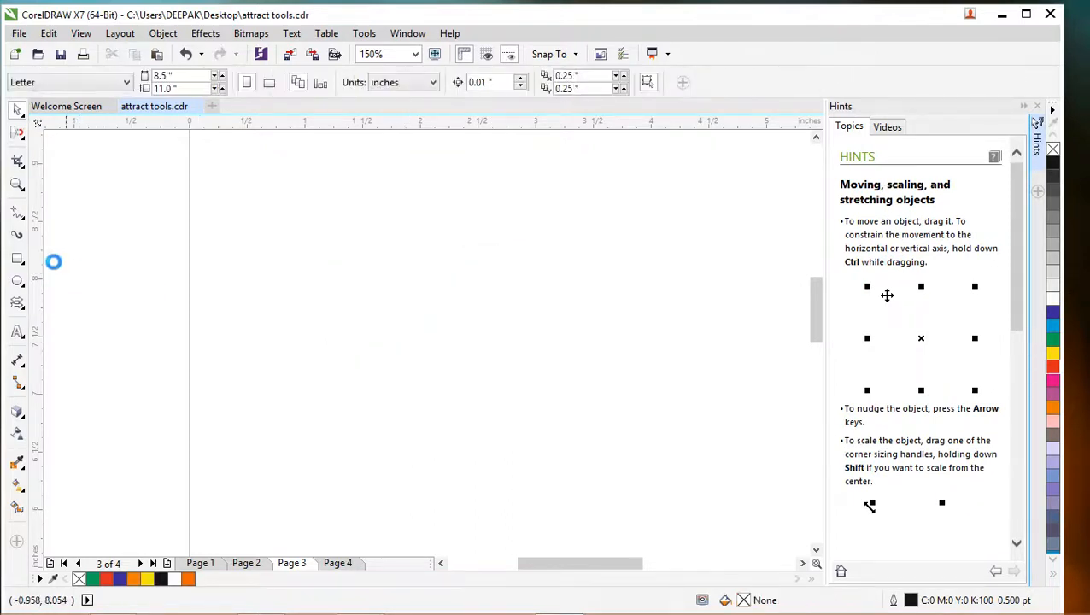
- Draw a rectangle about 1.778 by 1.444 inches on the page and fill it red (C:0 M:100 Y:100 K:0)
left_click(17, 258)
mouse_move(351, 256)
left_mouse_down()
mouse_move(531, 394)
mouse_move(526, 425)
mouse_move(558, 425)
left_mouse_up()
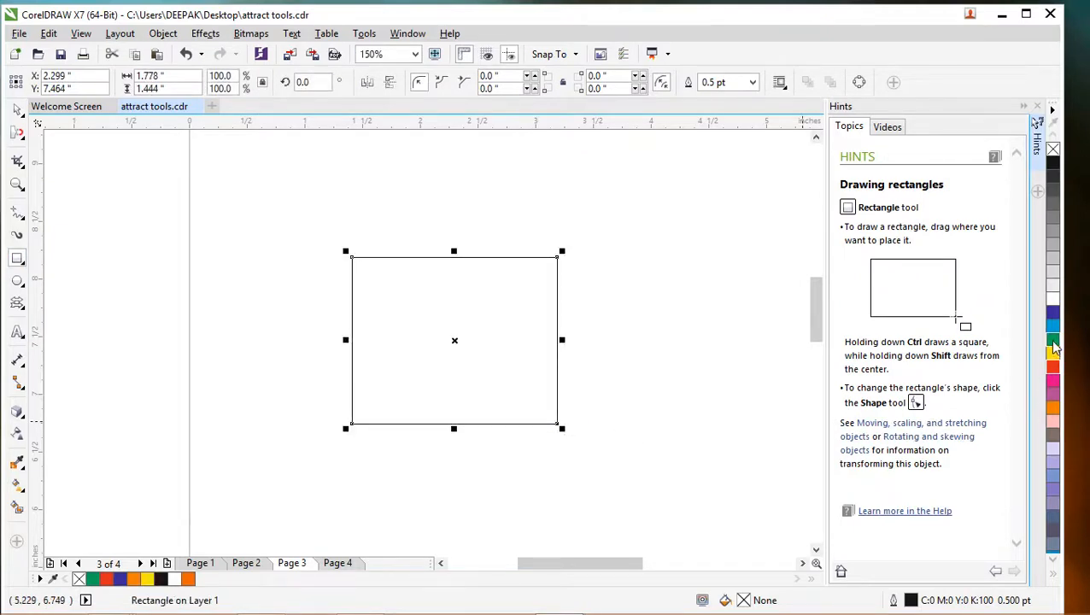
left_click(1054, 367)
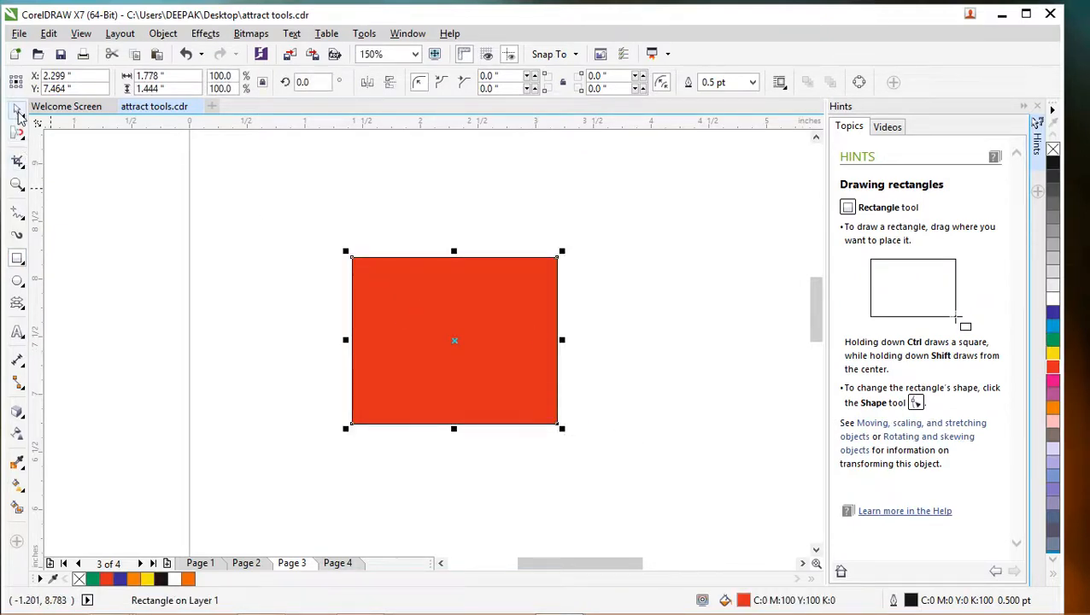
- Try attracting the red rectangle's upper-left corner outward with a 1.48-inch Attract nib, and undo the reshaping
left_click(17, 132)
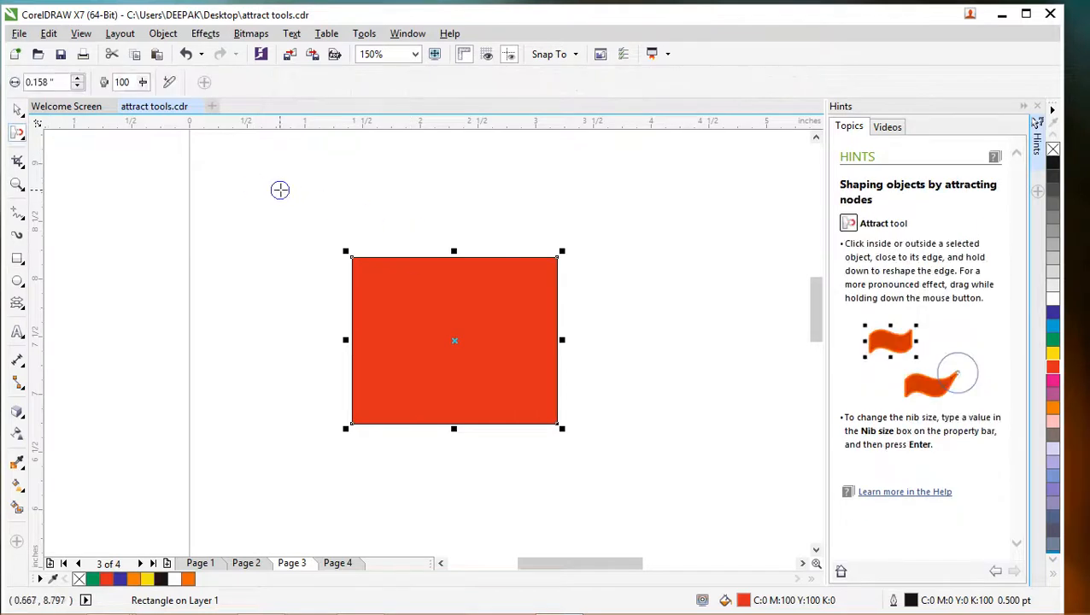
left_click(77, 78)
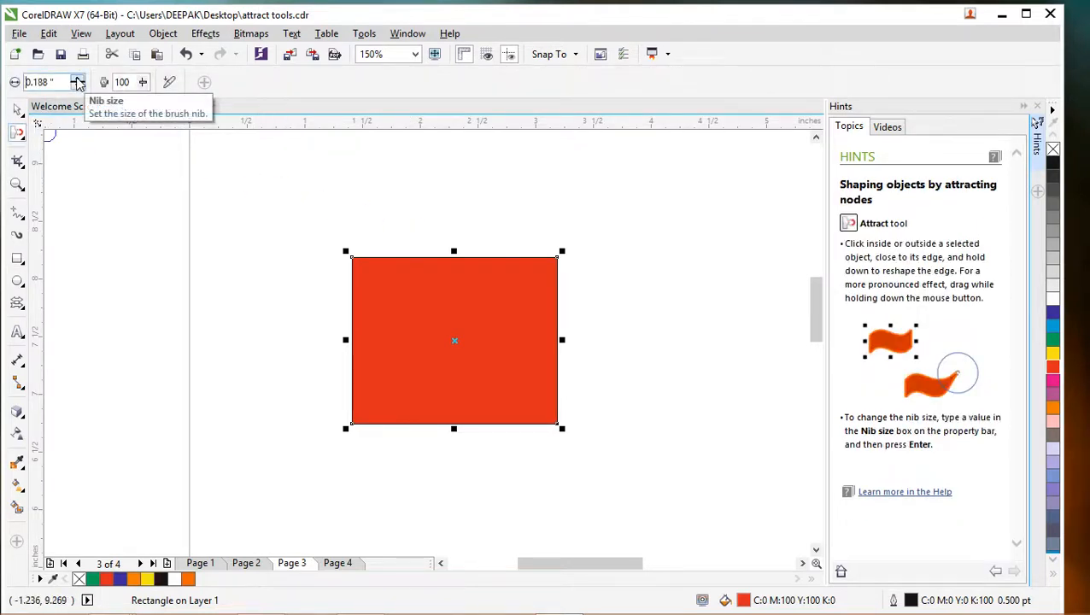
left_click(76, 78)
left_click(76, 78)
left_click(76, 78)
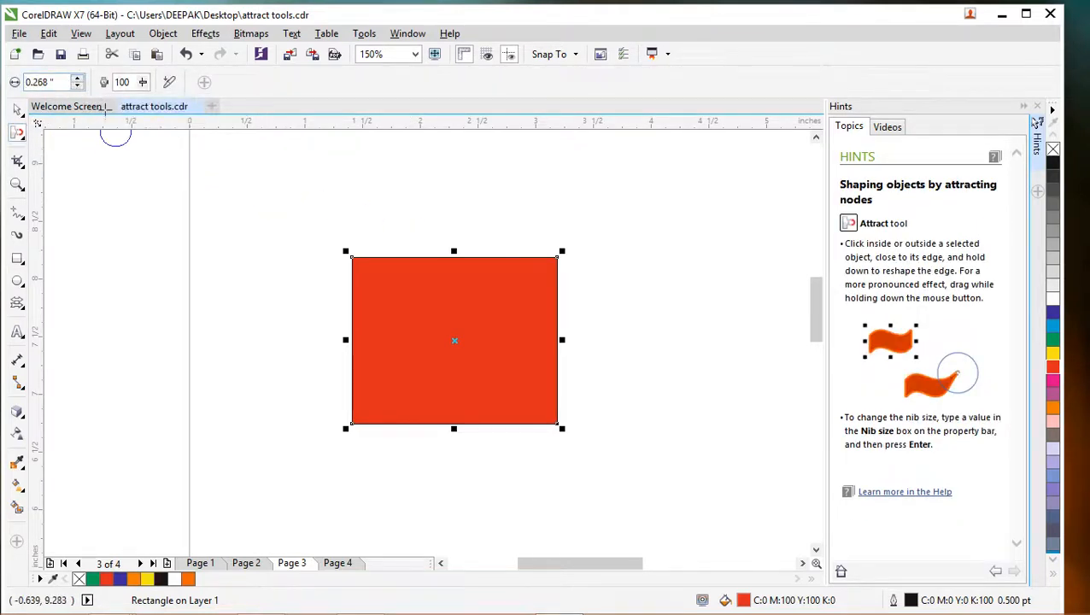
mouse_move(250, 204)
left_mouse_down()
mouse_move(348, 183)
mouse_move(400, 142)
mouse_move(424, 167)
mouse_move(390, 212)
mouse_move(307, 280)
mouse_move(299, 271)
mouse_move(329, 260)
left_mouse_up()
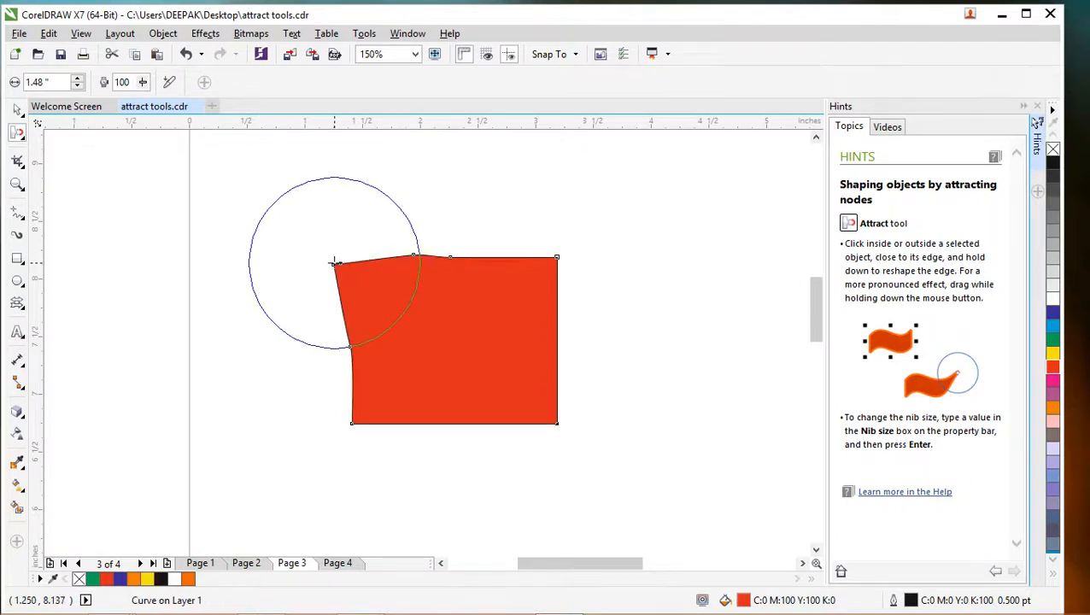
key("ctrl+z")
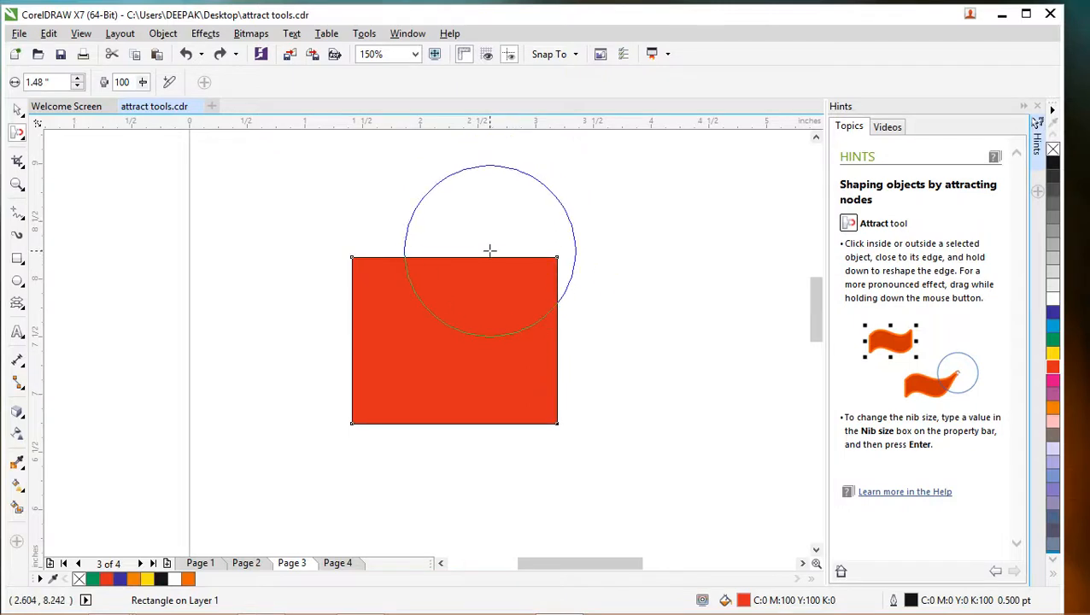
- Resize the Attract nib to 1.0 inch
left_click_drag(490, 250, 541, 224)
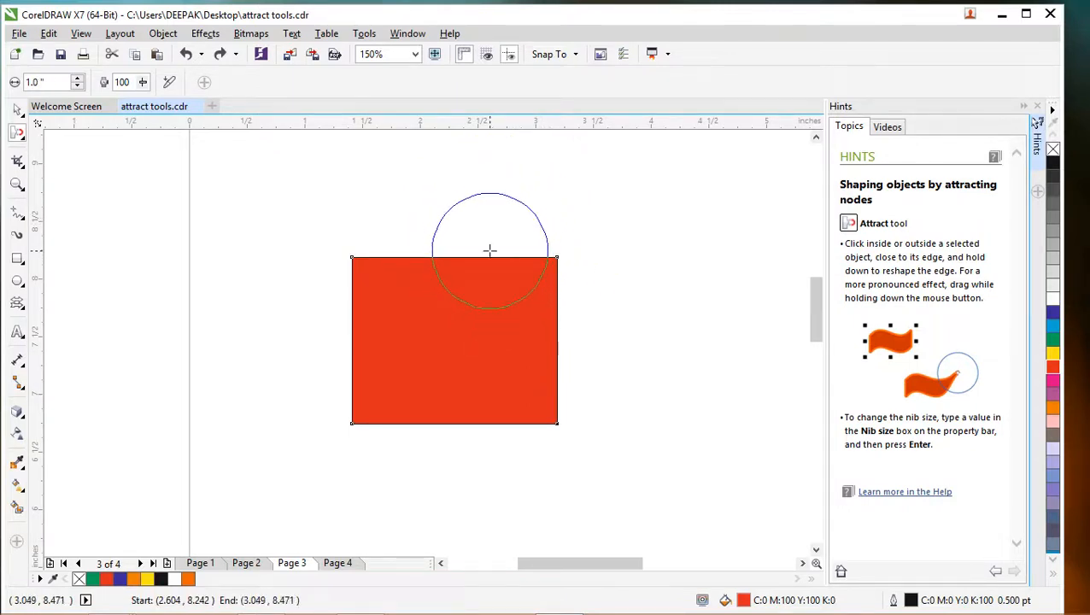
- Try attracting the red rectangle's four edges to its centre with the 1.0-inch nib, and undo the reshaping
mouse_move(450, 262)
left_mouse_down()
mouse_move(453, 412)
mouse_move(455, 344)
left_mouse_up()
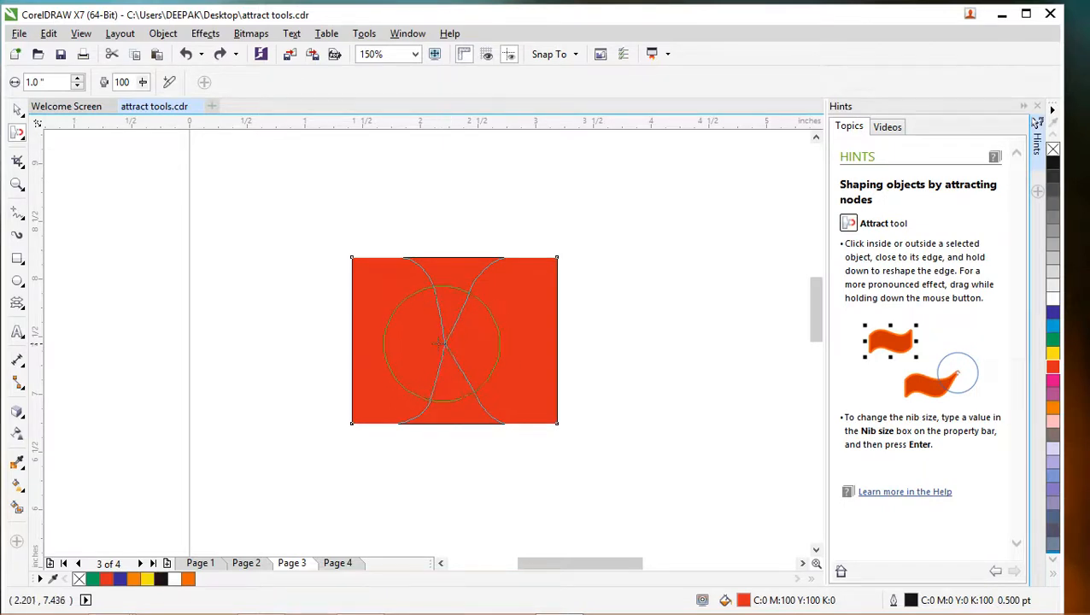
mouse_move(439, 346)
left_mouse_down()
mouse_move(399, 344)
mouse_move(504, 348)
left_mouse_up()
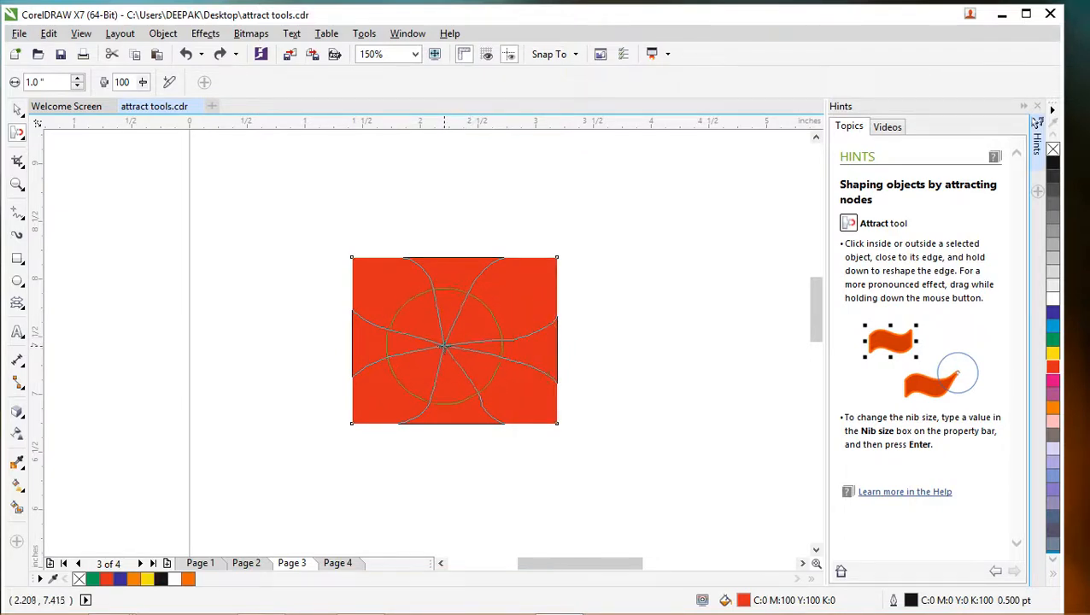
left_click_drag(389, 334, 483, 353)
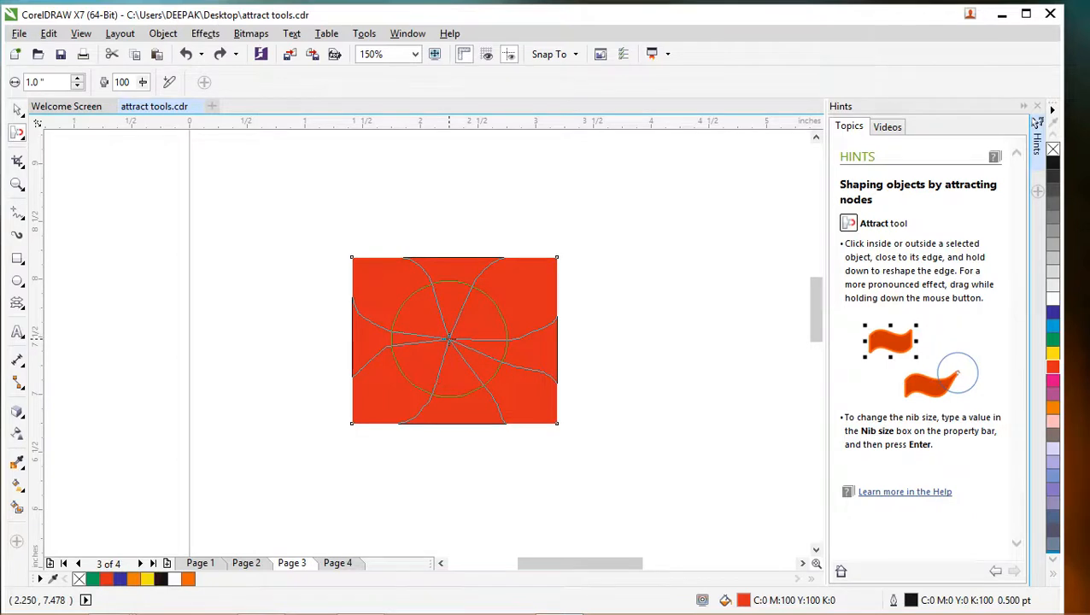
left_click_drag(449, 339, 451, 340)
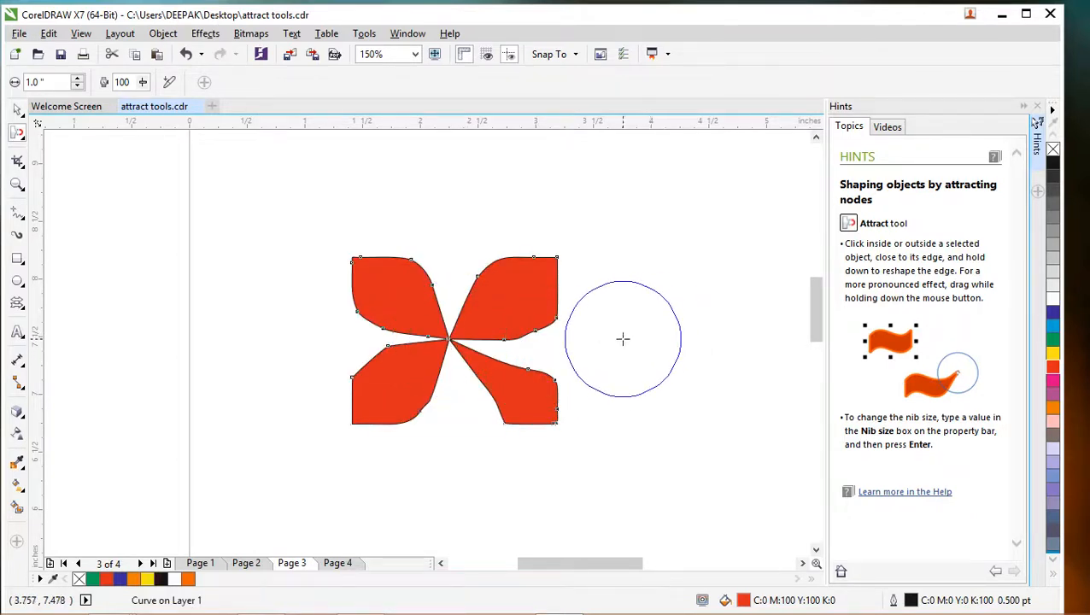
key("ctrl+z")
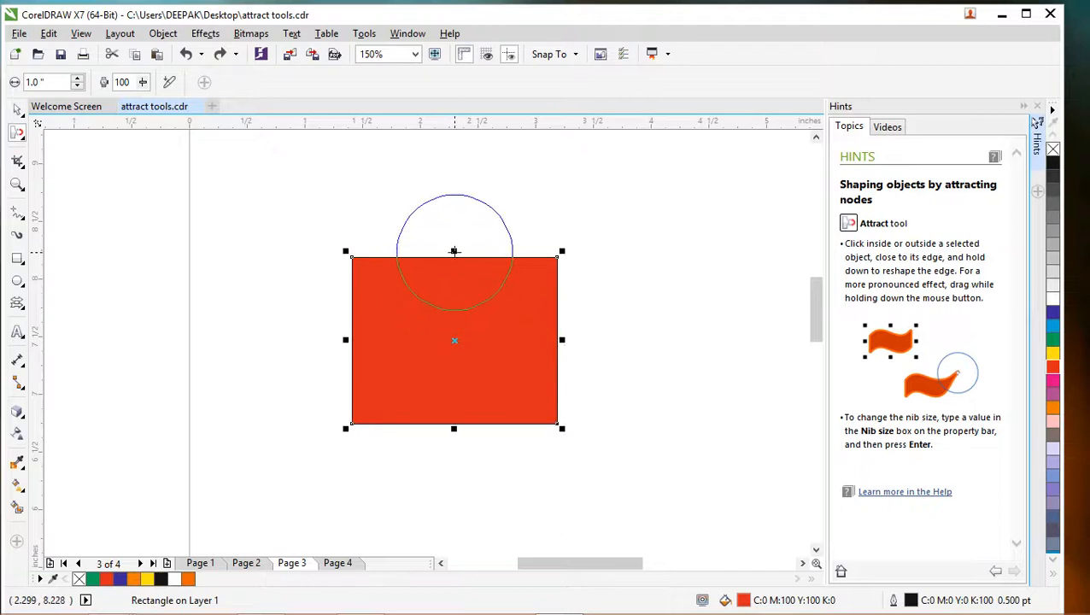
- Attract the red rectangle's four edges to its centre to form four petals, undoing the extra reshaping of the right-hand gap
mouse_move(454, 257)
left_mouse_down()
mouse_move(453, 392)
mouse_move(457, 330)
mouse_move(449, 348)
mouse_move(401, 345)
mouse_move(508, 340)
mouse_move(447, 345)
left_mouse_up()
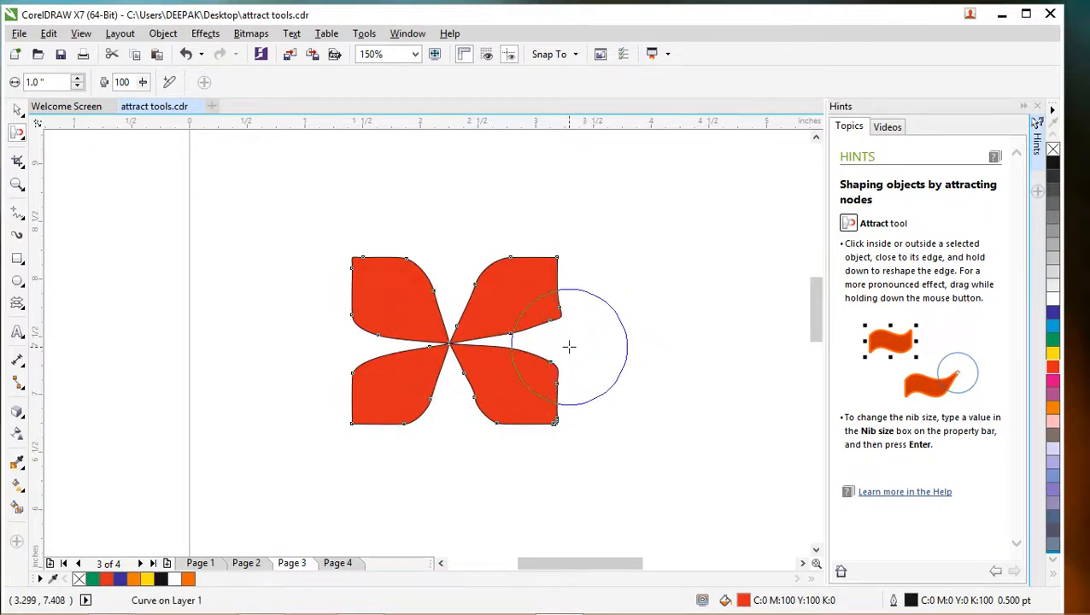
key("ctrl+z")
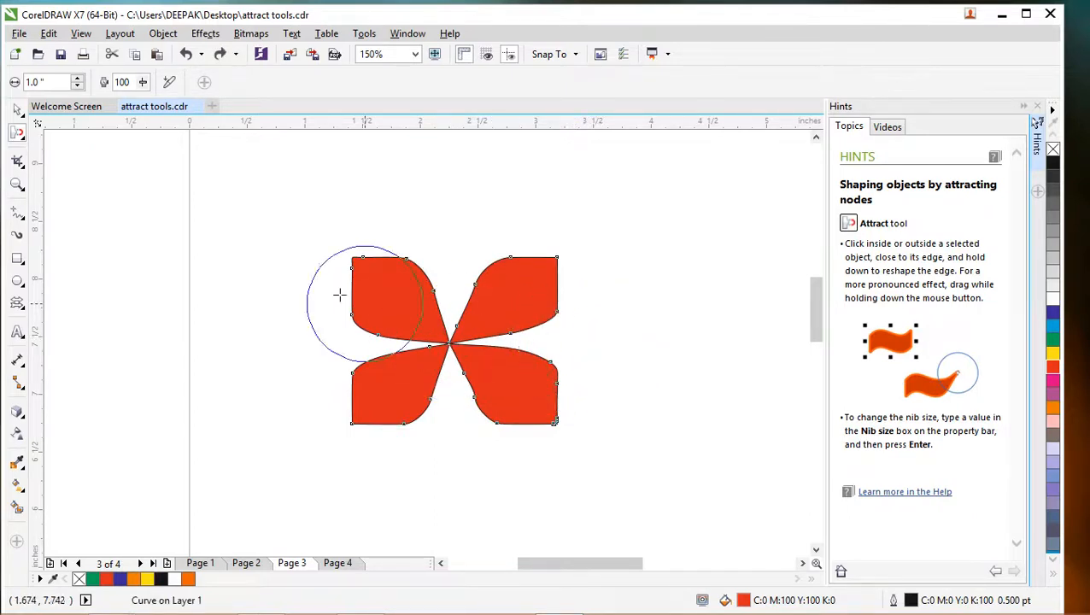
- Fill the four-petal shape with yellow (C:0 M:0 Y:100 K:0) and deselect it
left_click(17, 111)
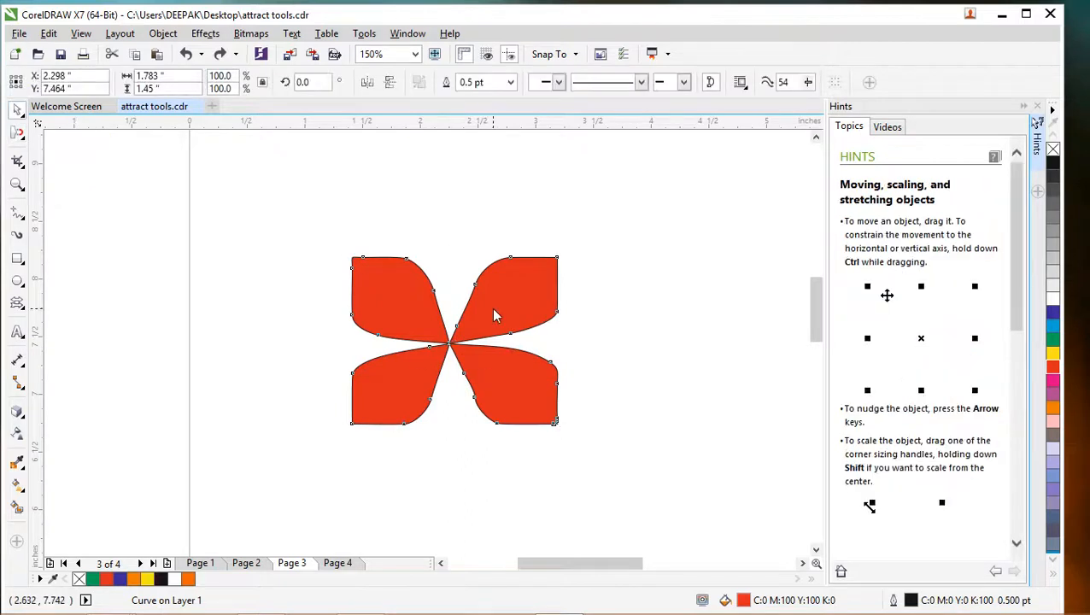
left_click(509, 329)
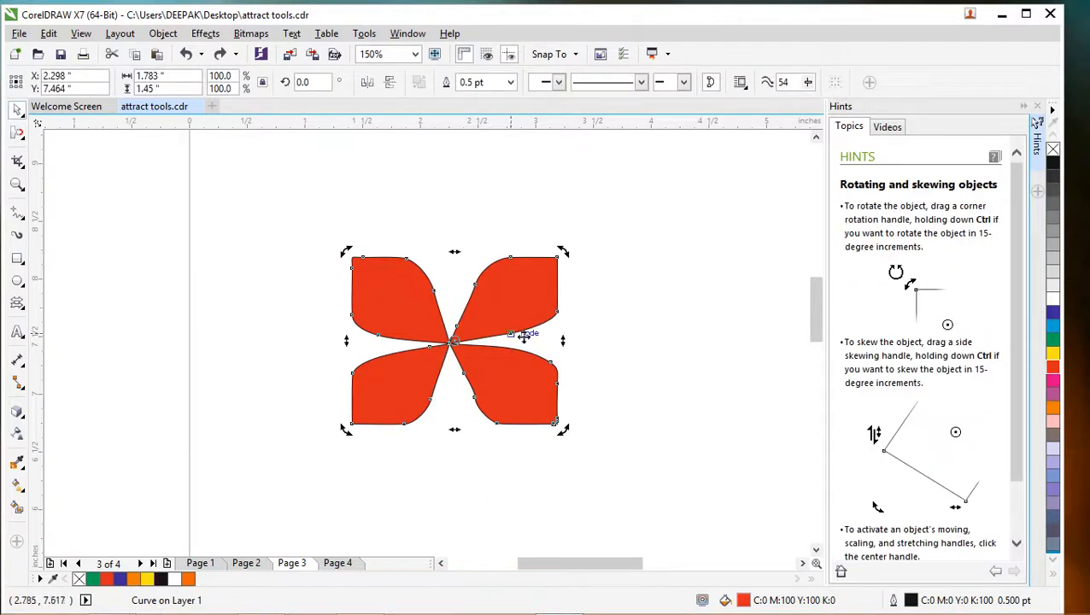
left_click(1054, 357)
left_click(613, 335)
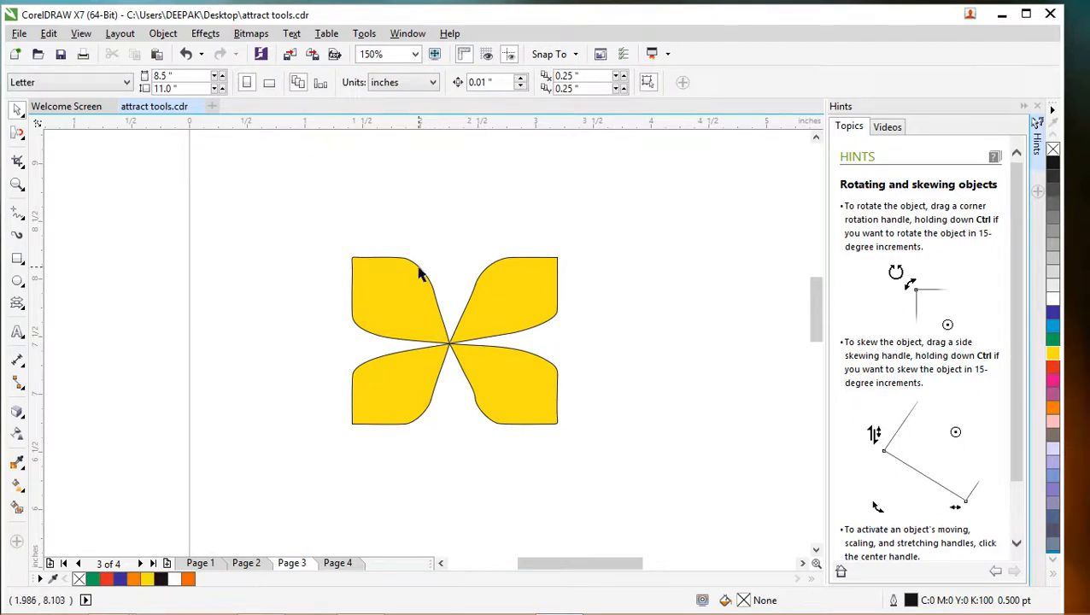
- Select the yellow petal shape and replace the Hints docker with the Rotate transformation settings
left_click(450, 346)
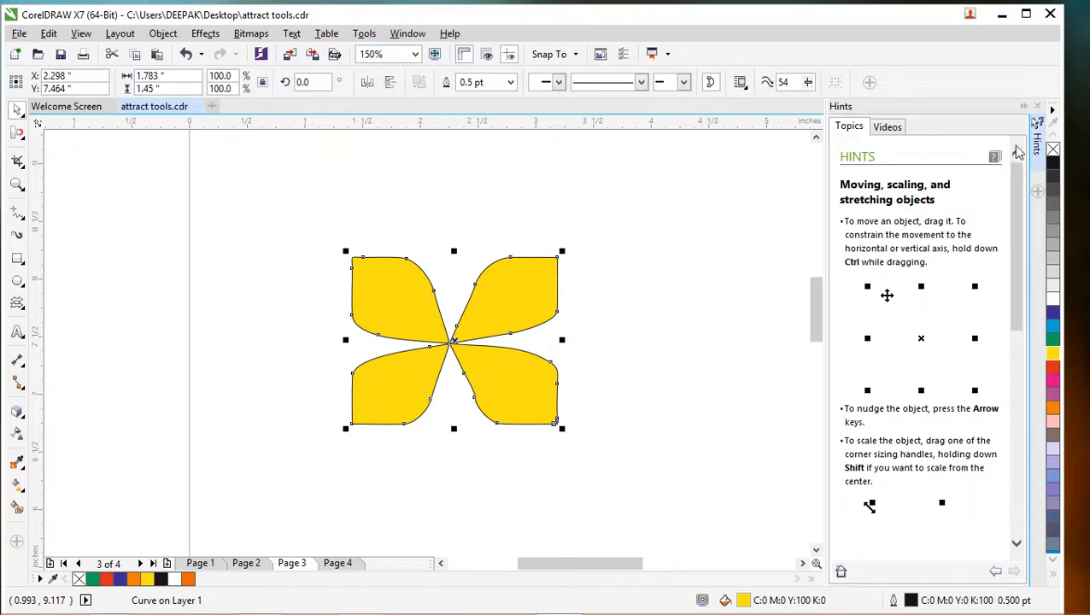
left_click(1036, 108)
left_click(407, 33)
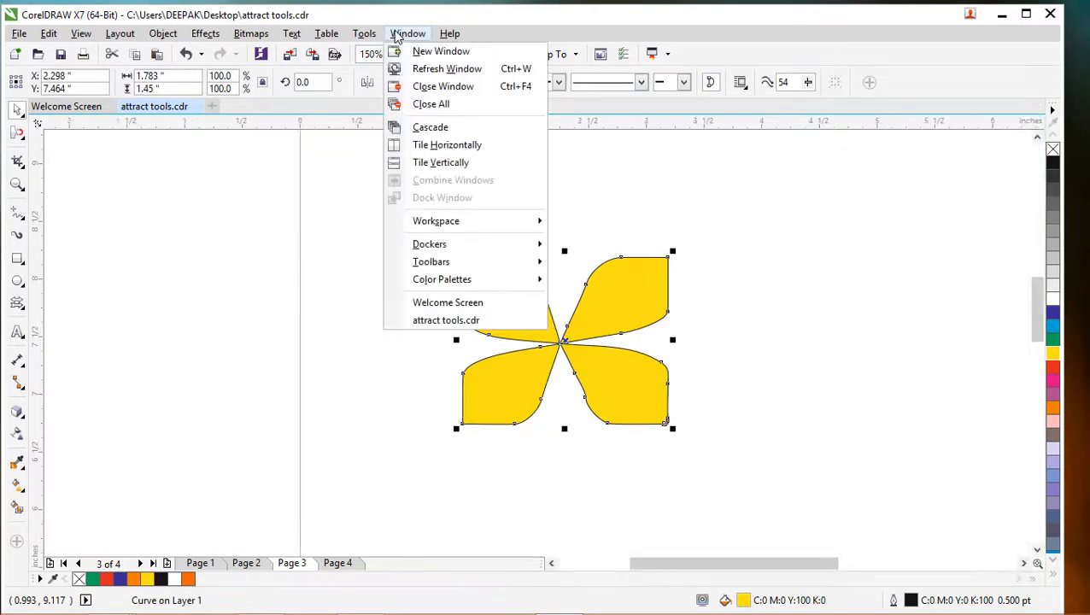
mouse_move(453, 250)
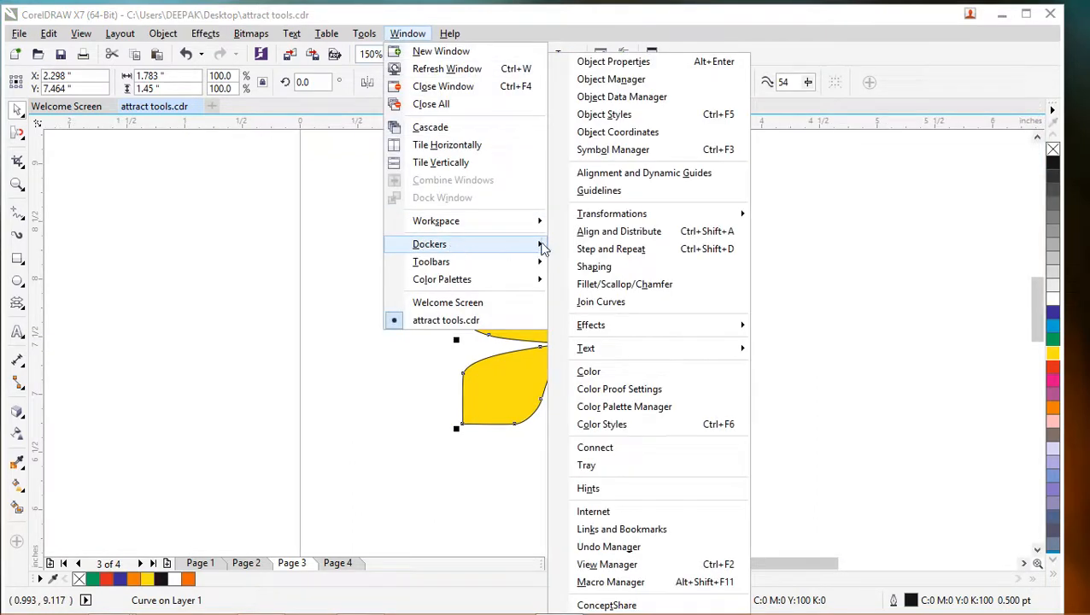
mouse_move(598, 215)
left_click(782, 233)
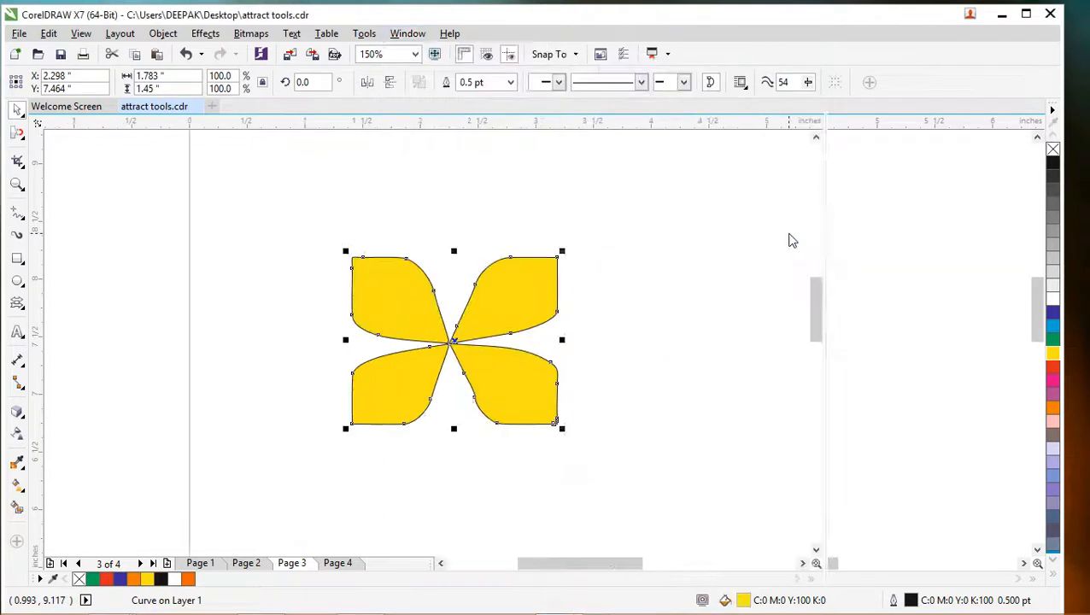
- Rotate the yellow petal shape about its centre in 15° increments, adding one copy each time up to 315°, to build a round flower
left_click(451, 344)
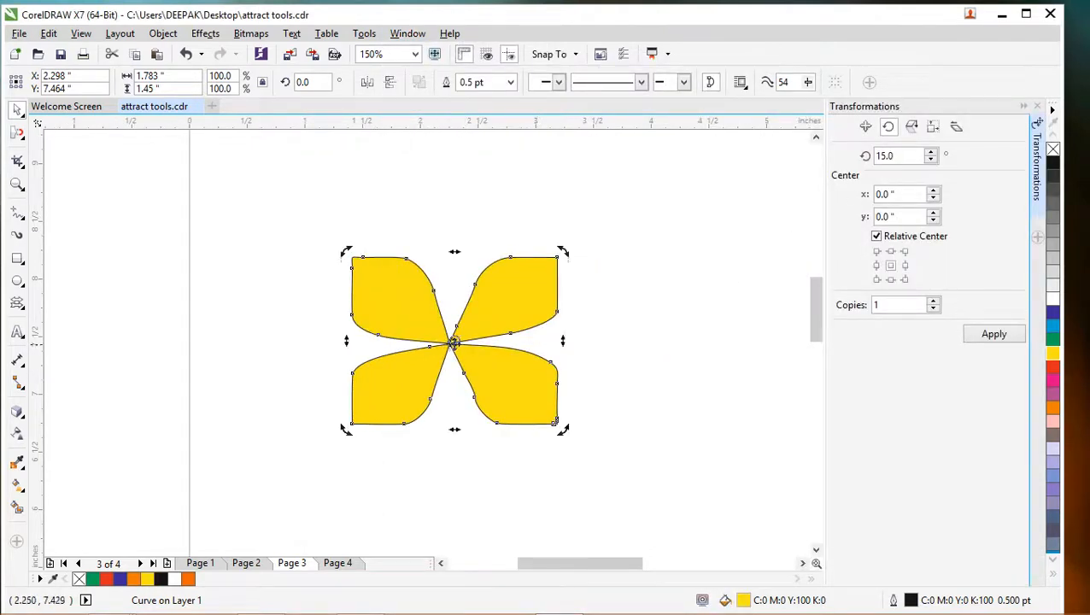
left_click(454, 341)
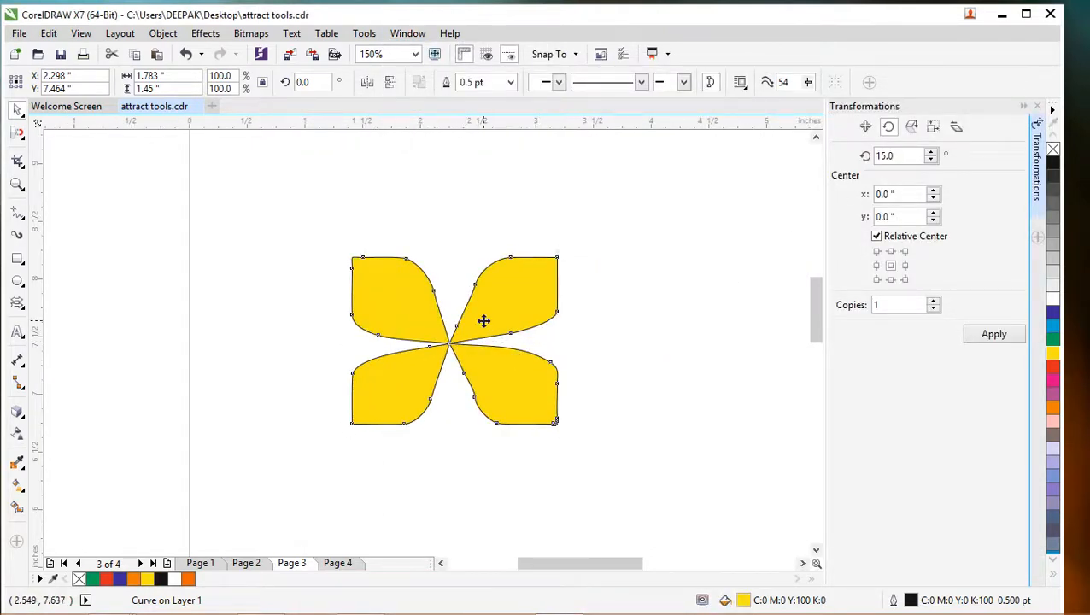
left_click(453, 344)
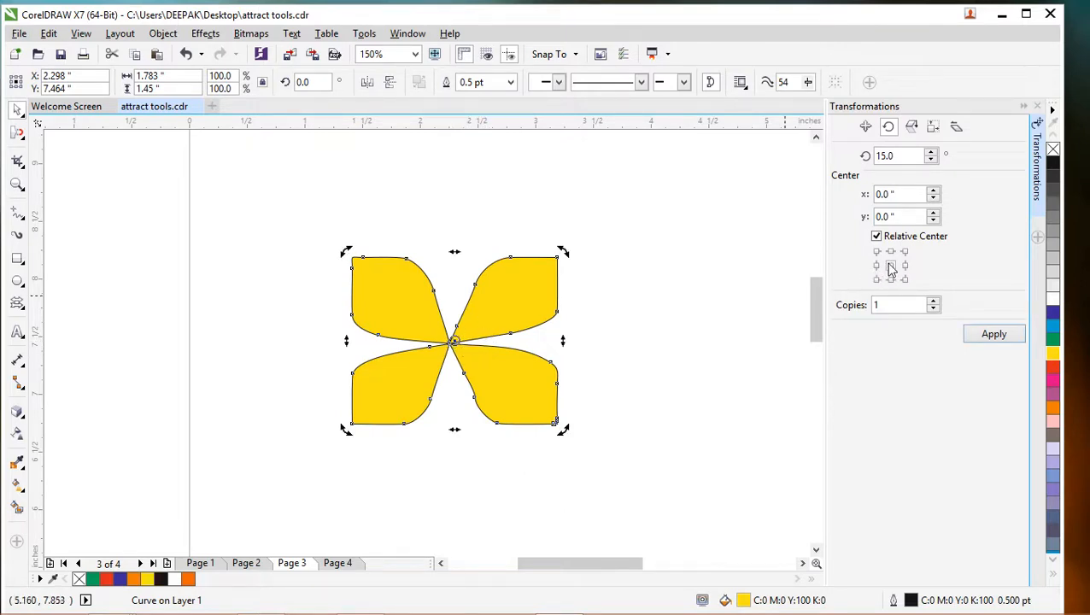
left_click(995, 335)
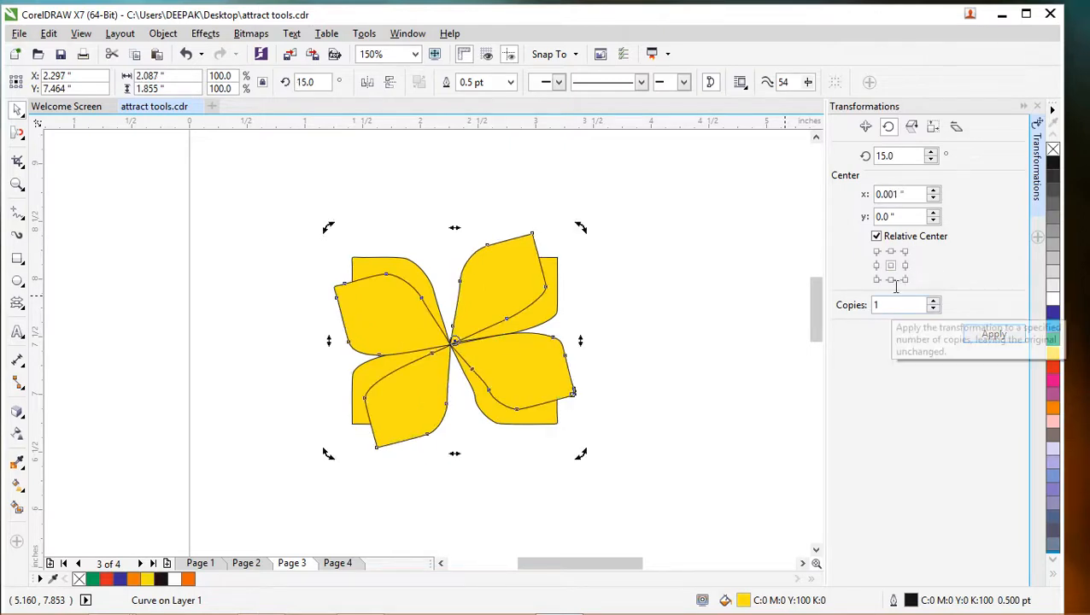
left_click(997, 335)
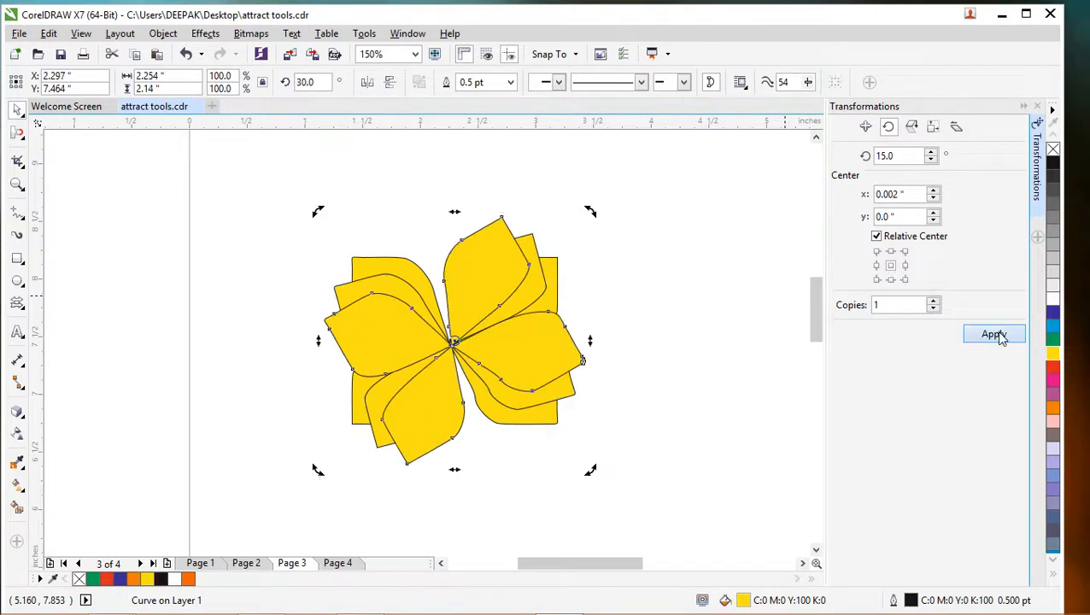
left_click(997, 335)
left_click(998, 334)
left_click(996, 335)
left_click(995, 335)
left_click(995, 335)
left_click(995, 335)
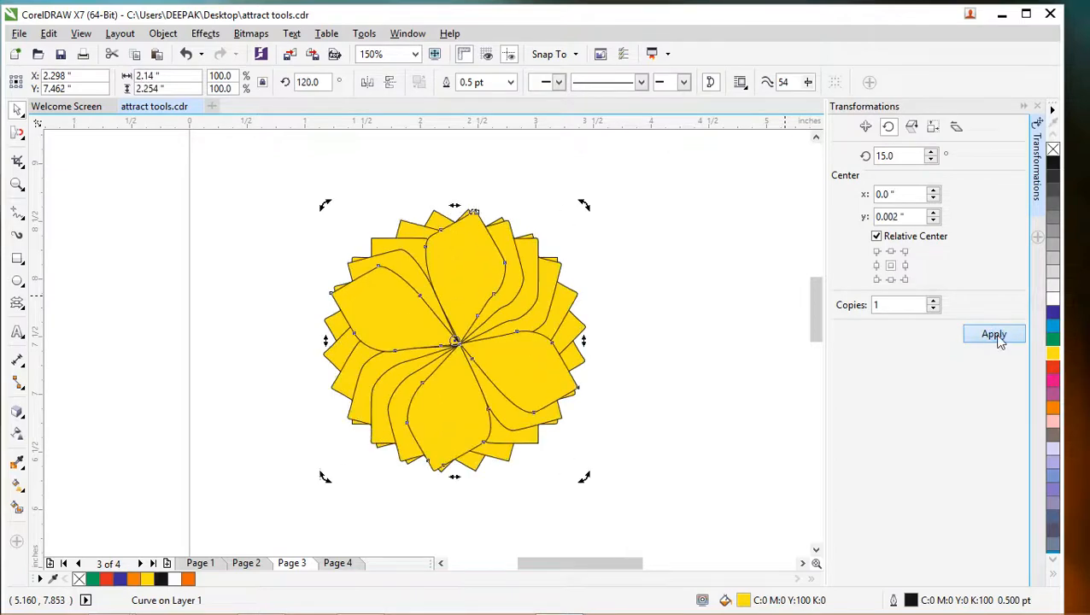
left_click(996, 336)
left_click(996, 336)
left_click(997, 336)
left_click(997, 336)
left_click(999, 338)
left_click(998, 338)
left_click(998, 337)
left_click(998, 337)
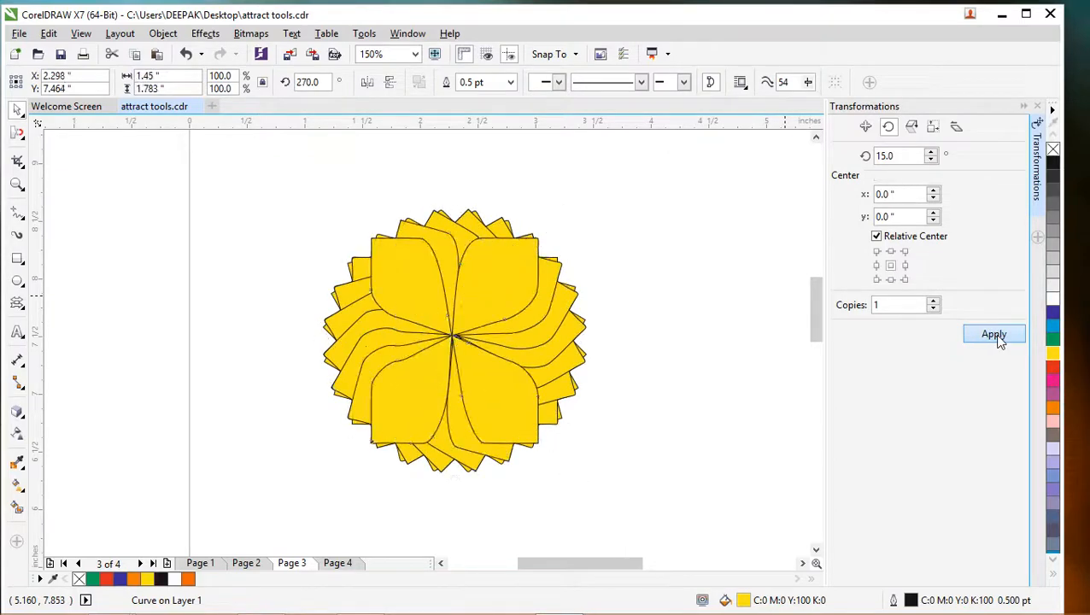
left_click(997, 338)
left_click(997, 337)
left_click(998, 337)
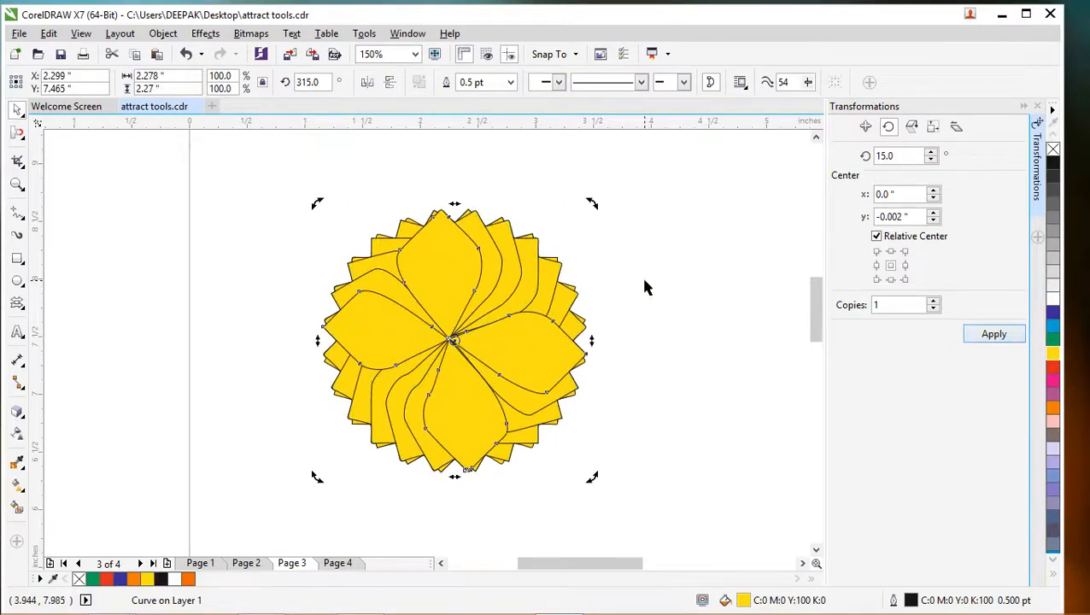
- Scale the topmost yellow petal copy to 81.9% about its centre and fill it red (C:0 M:100 Y:100 K:0)
left_click(453, 278)
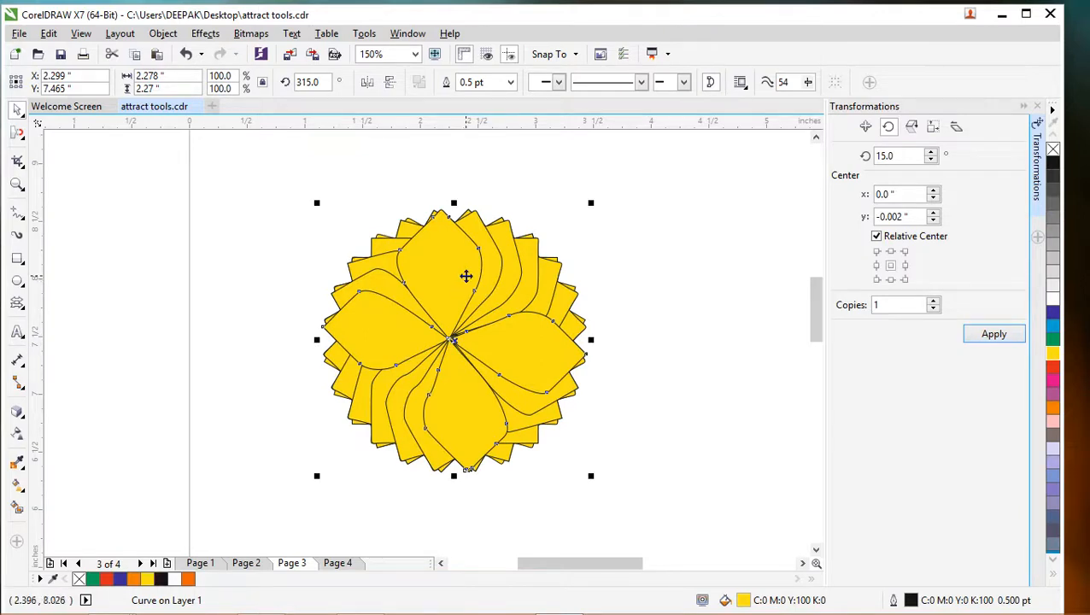
left_click_drag(590, 204, 579, 227)
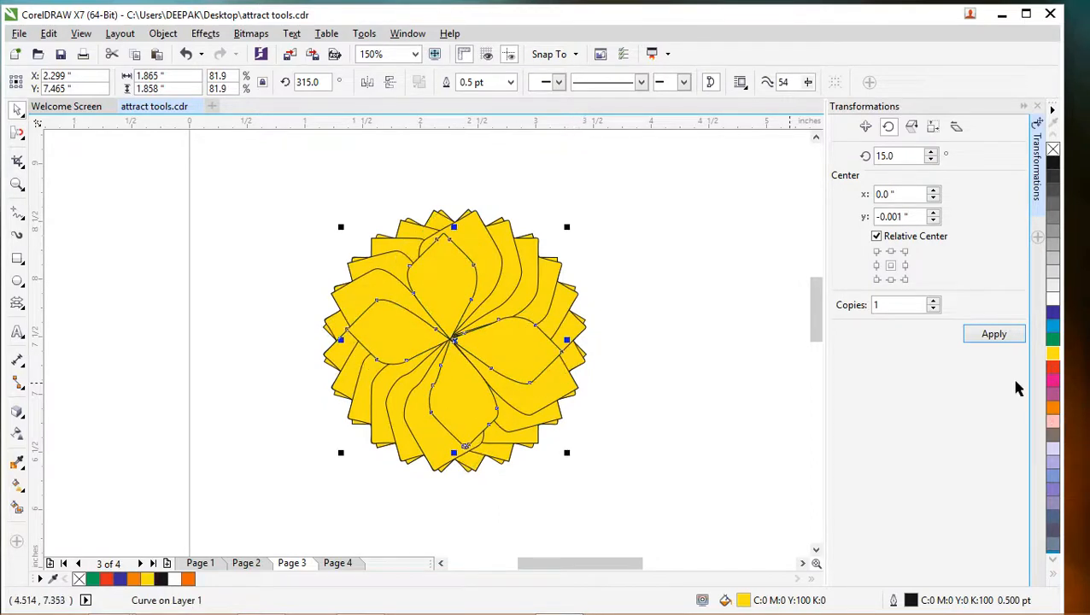
left_click(1054, 367)
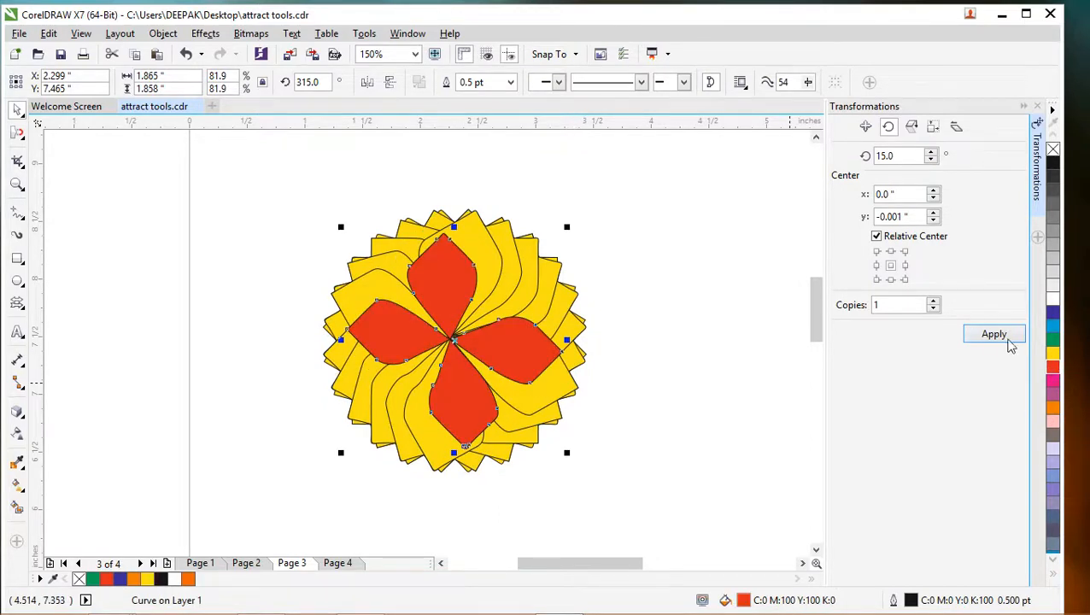
- Add rotated copies of the red petal shape at 15° increments up to 150° to form the middle ring
left_click(1010, 342)
left_click(1010, 342)
left_click(1009, 342)
left_click(1009, 341)
left_click(1009, 341)
left_click(1008, 340)
left_click(1008, 340)
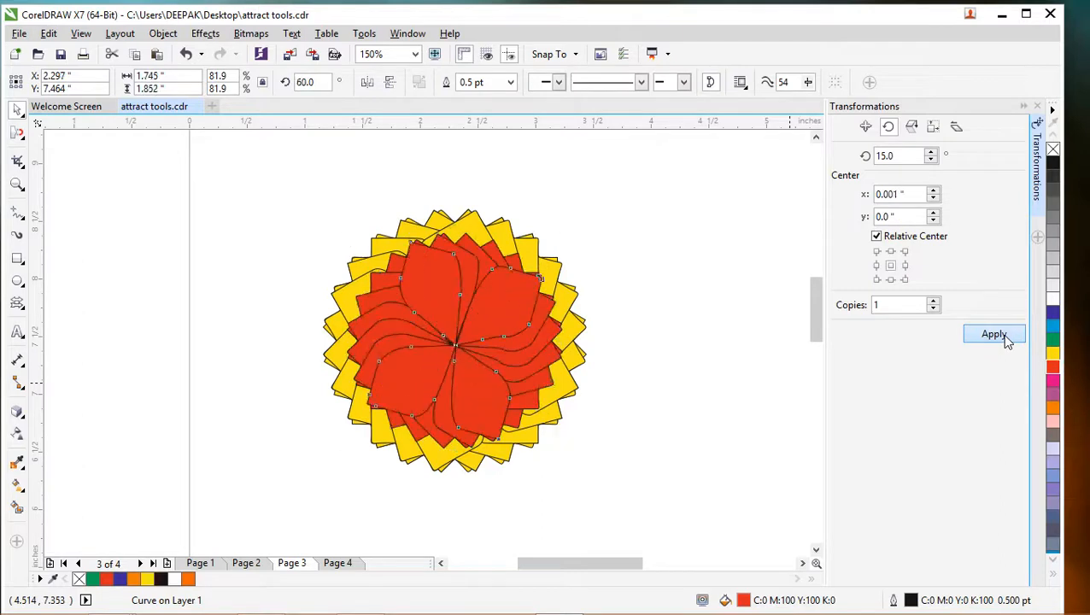
left_click(1008, 340)
left_click(1008, 340)
left_click(1008, 340)
left_click(1008, 340)
left_click(1008, 340)
left_click(1008, 340)
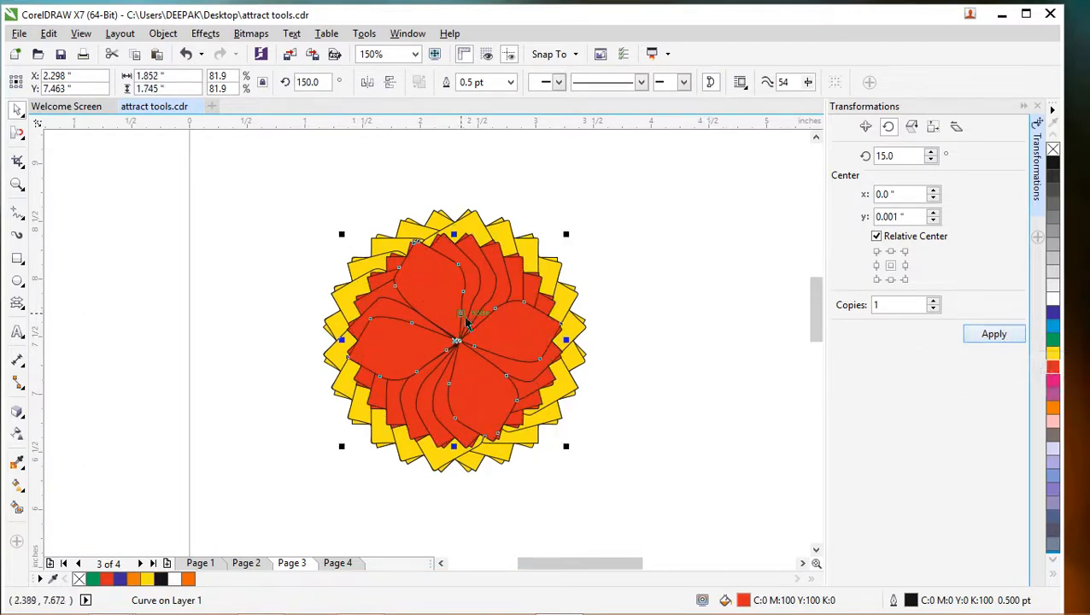
- Scale the topmost red petal copy to 57.8% about its centre and fill it orange (C:0 M:60 Y:100 K:0)
left_click_drag(566, 235, 538, 264)
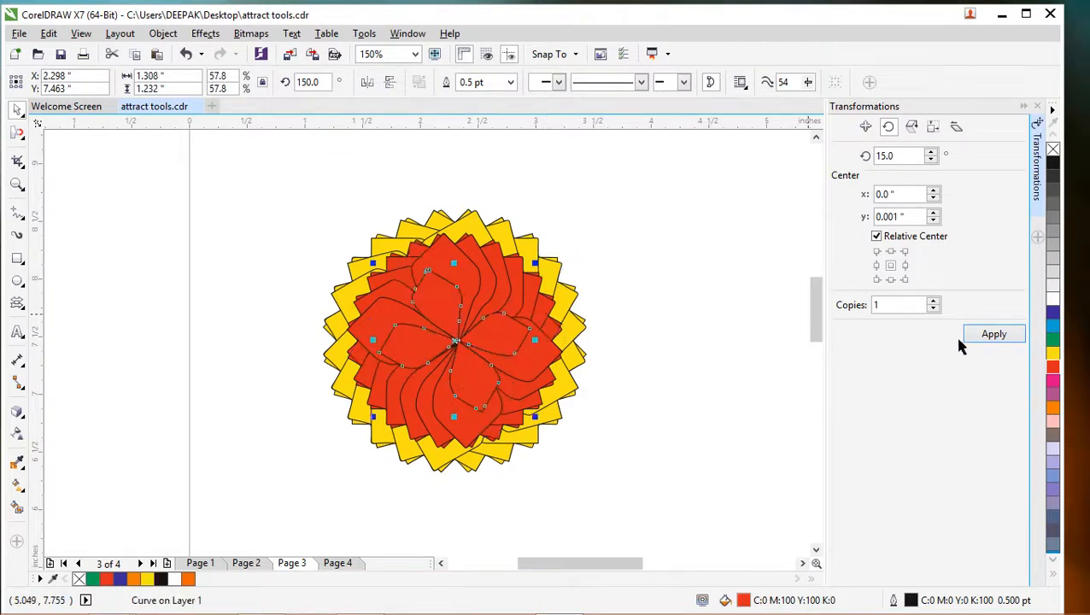
left_click(1053, 408)
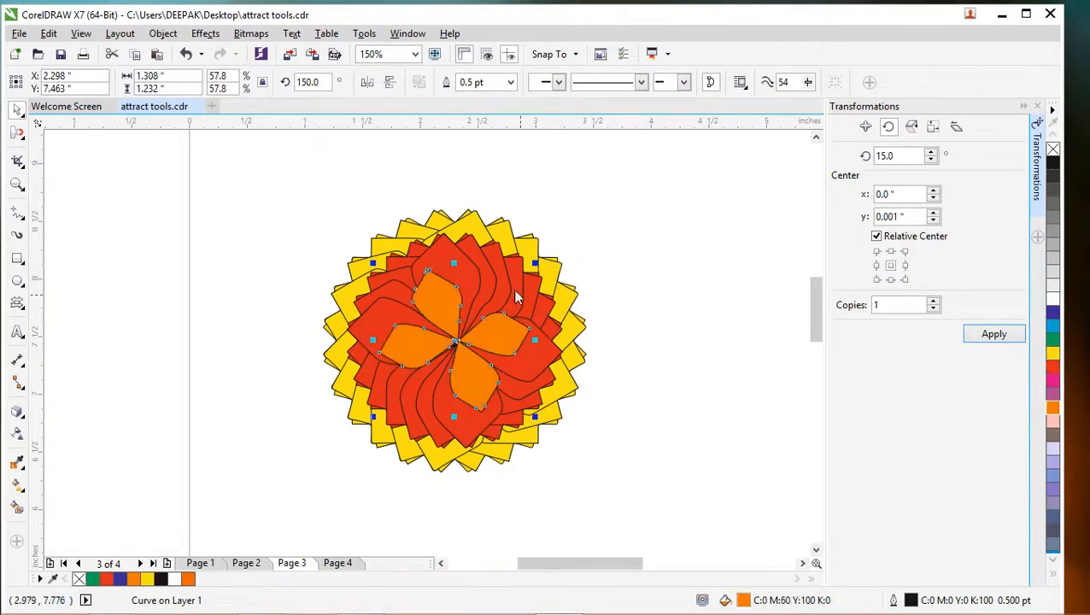
- Add rotated copies of the orange petal shape at 15° increments up to 330° to form the inner ring
left_click(993, 336)
left_click(993, 336)
left_click(993, 336)
left_click(993, 336)
left_click(994, 336)
left_click(993, 335)
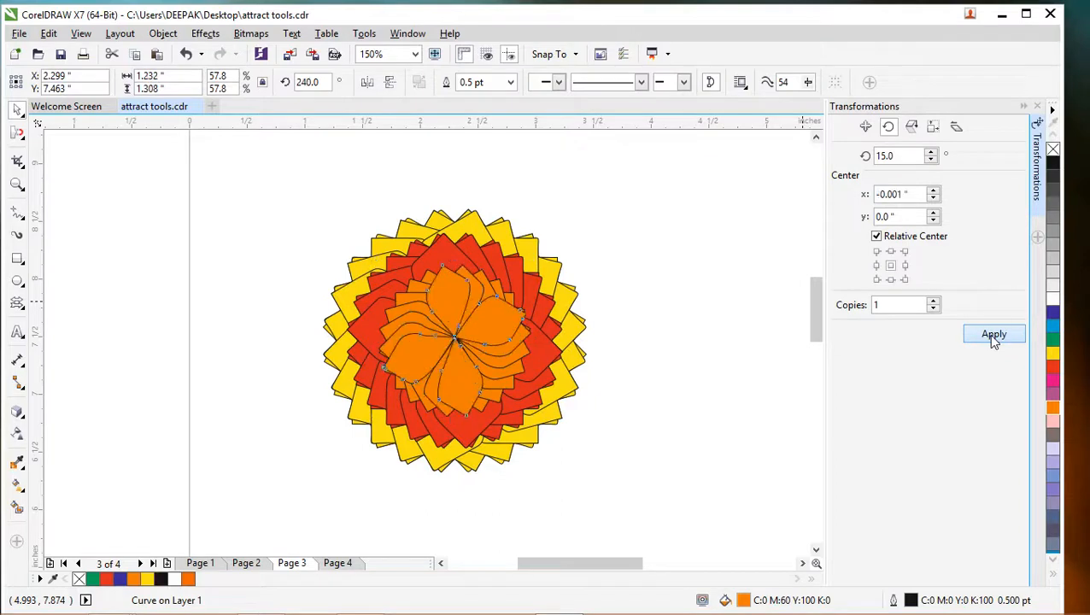
left_click(993, 336)
left_click(993, 335)
left_click(994, 336)
left_click(993, 336)
left_click(994, 336)
left_click(993, 336)
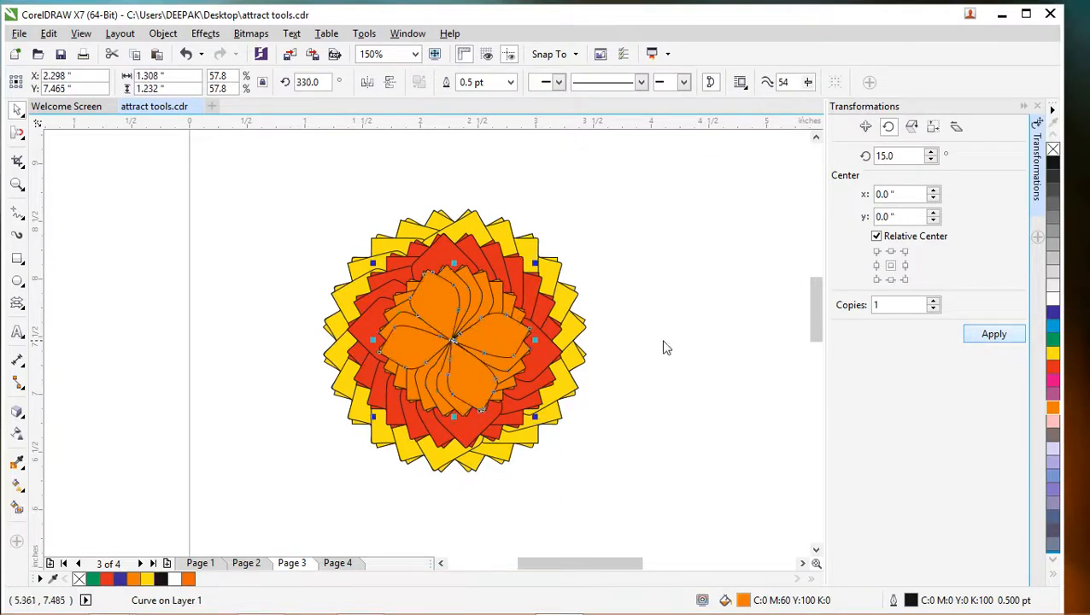
- Scale one of the outer yellow petal copies down slightly and deselect it
left_click(466, 329)
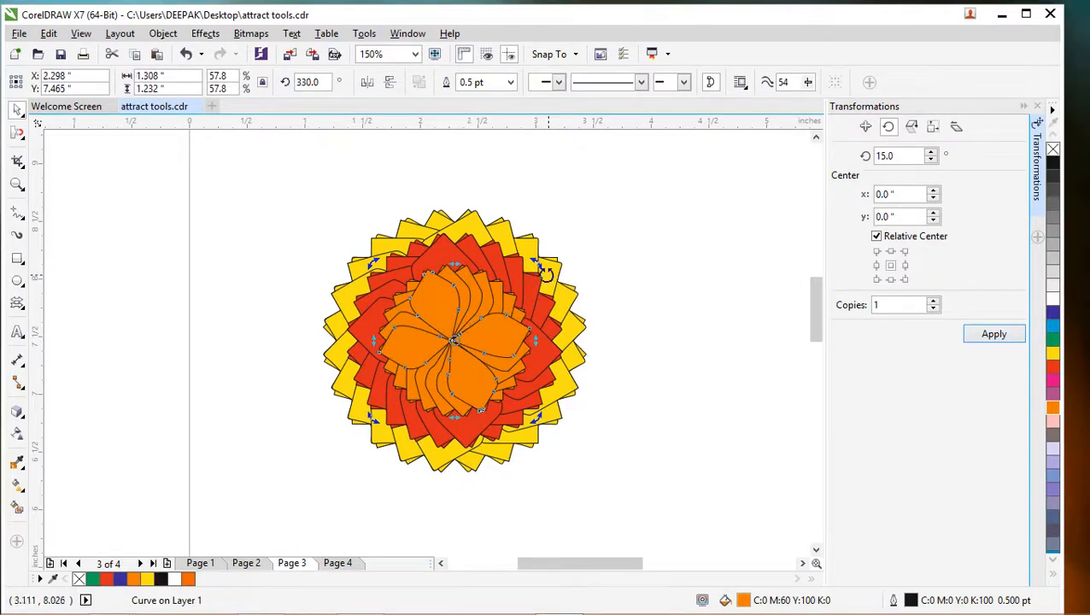
left_click(711, 349)
left_click(516, 343)
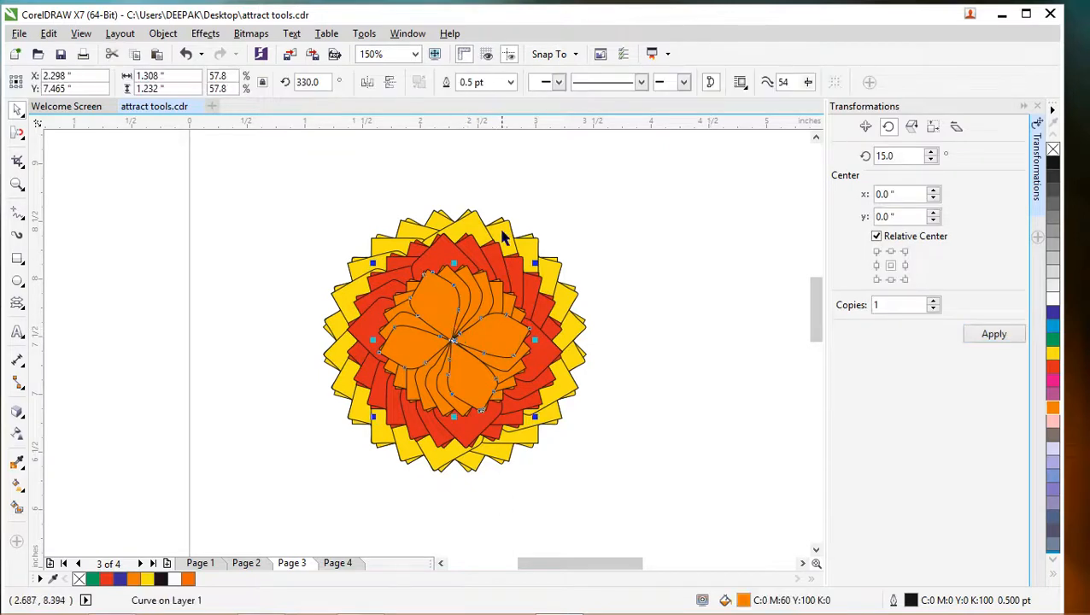
left_click_drag(567, 214, 564, 220)
left_click(621, 242)
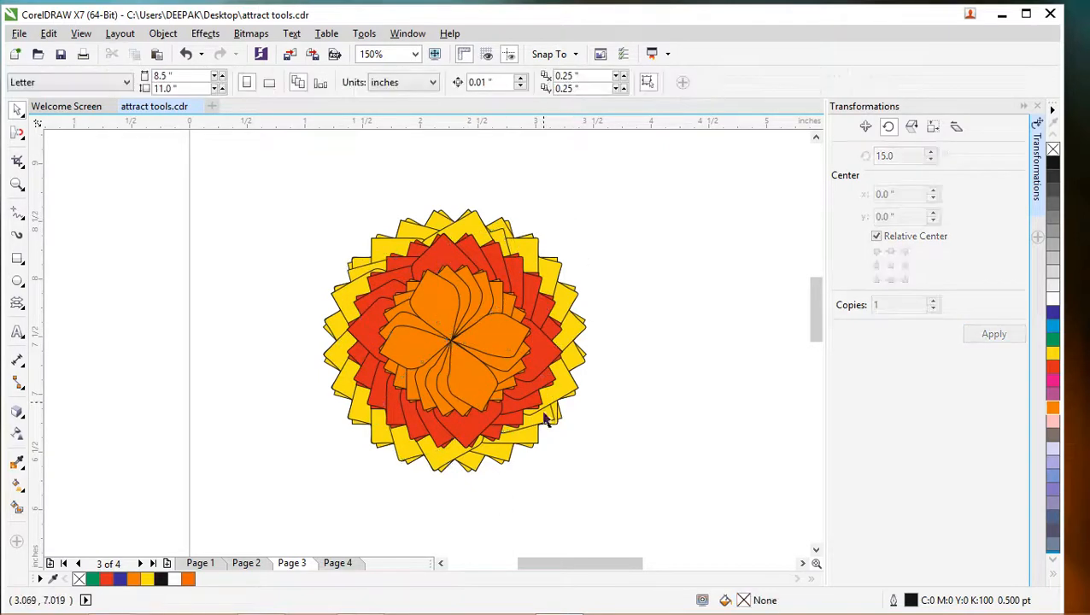
- Open Page 1 and rotate the grouped yellow, red and green flower to about 165°
left_click(485, 343)
left_click(587, 308)
left_click(205, 564)
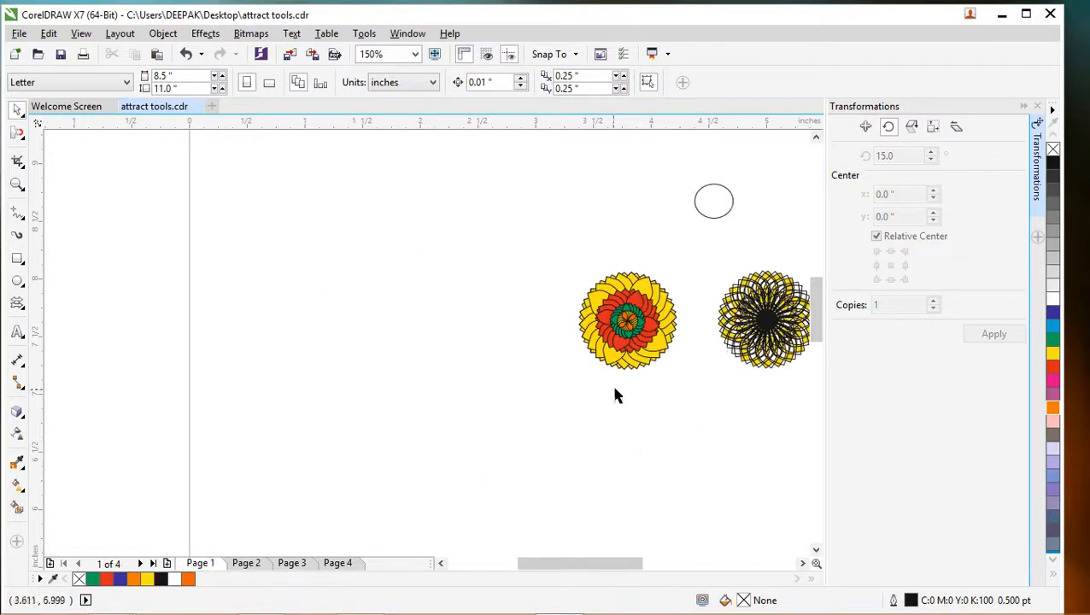
left_click(636, 318)
scroll(636, 315, "up", 1)
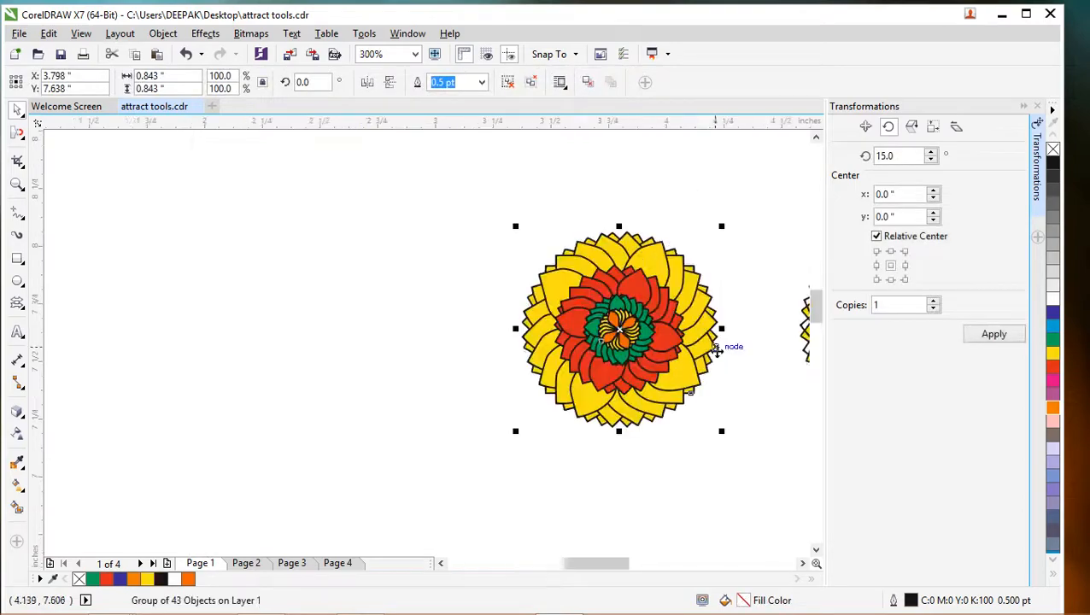
scroll(669, 319, "up", 1)
left_click(598, 323)
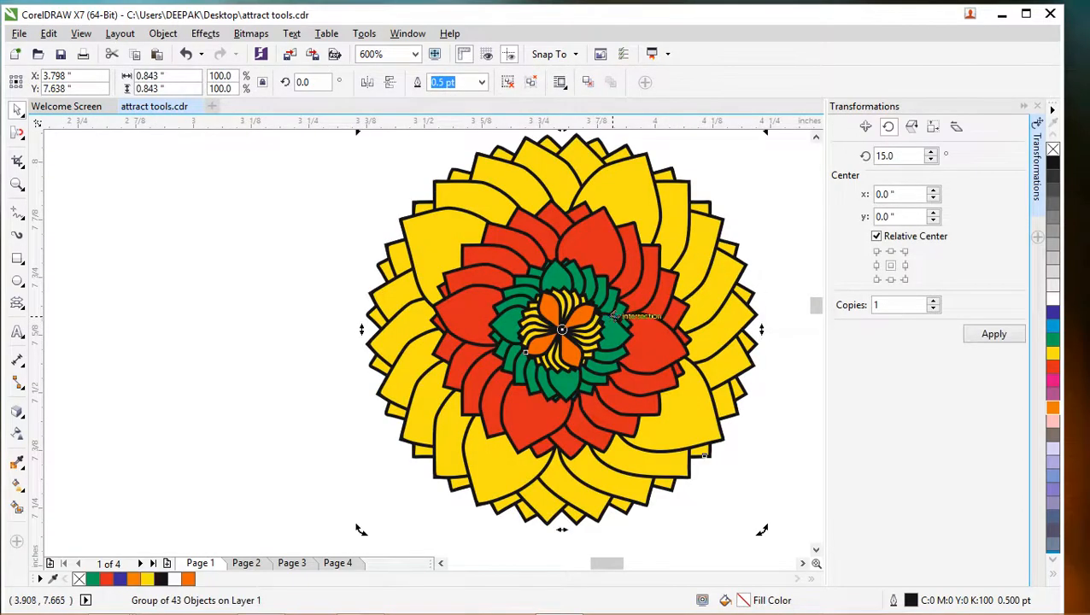
left_click_drag(603, 316, 339, 327)
left_click(616, 318)
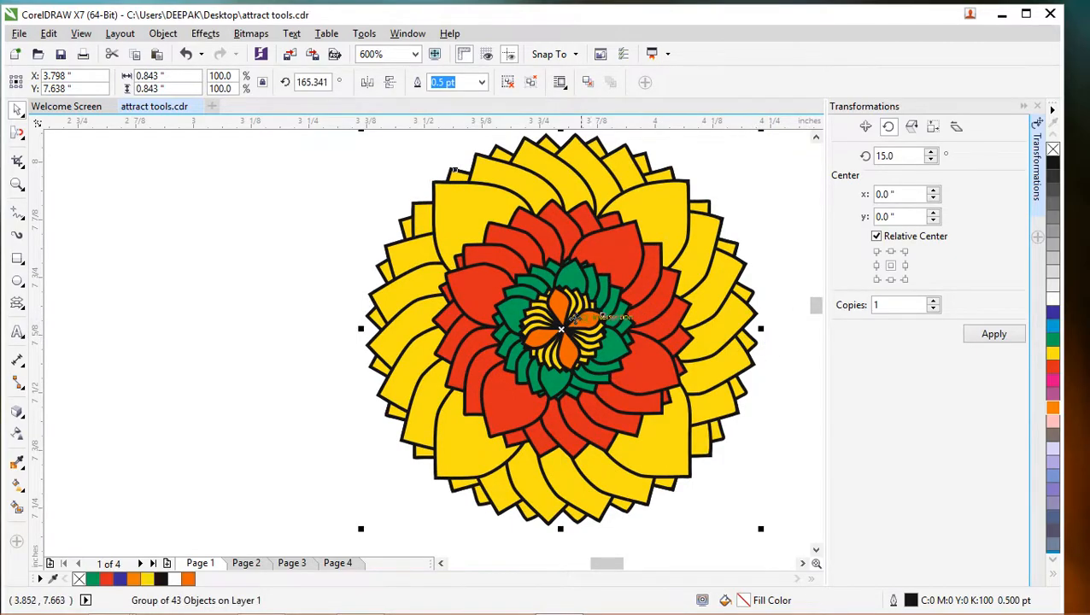
left_click_drag(589, 318, 377, 328)
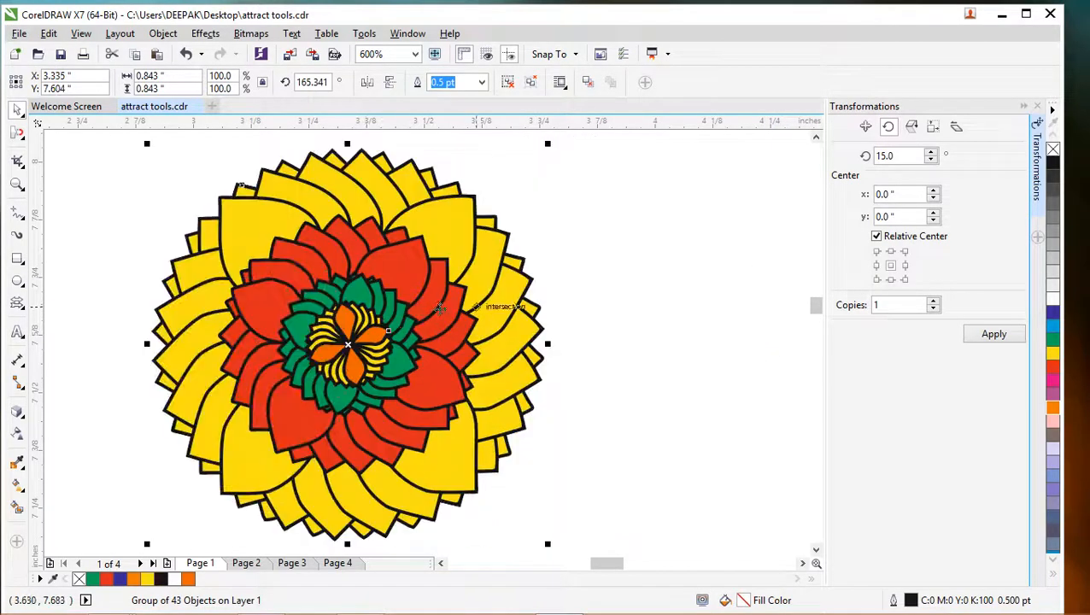
left_click(400, 309)
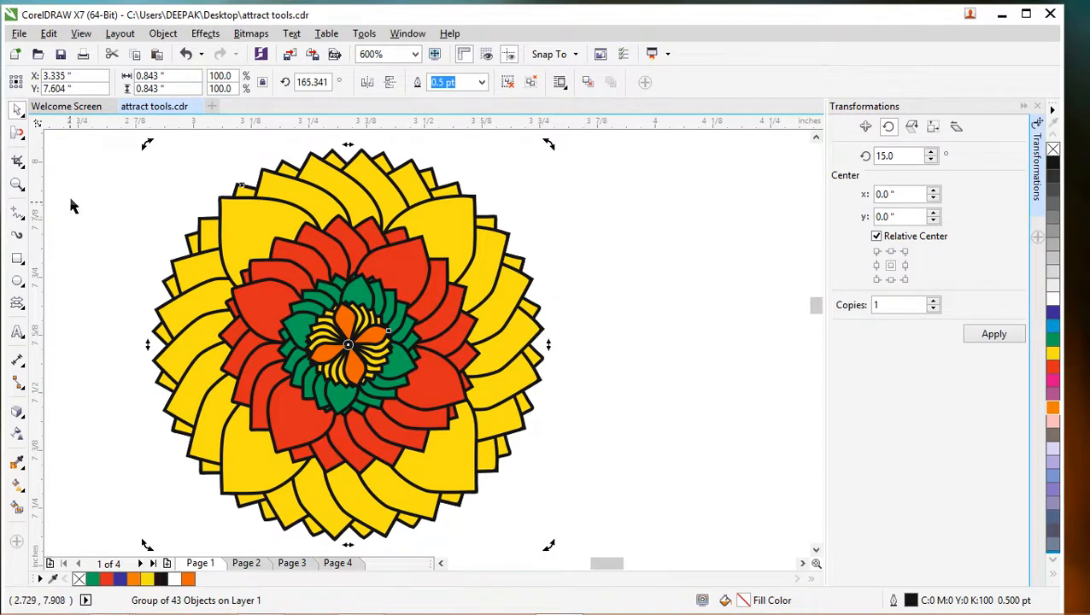
left_click(19, 137)
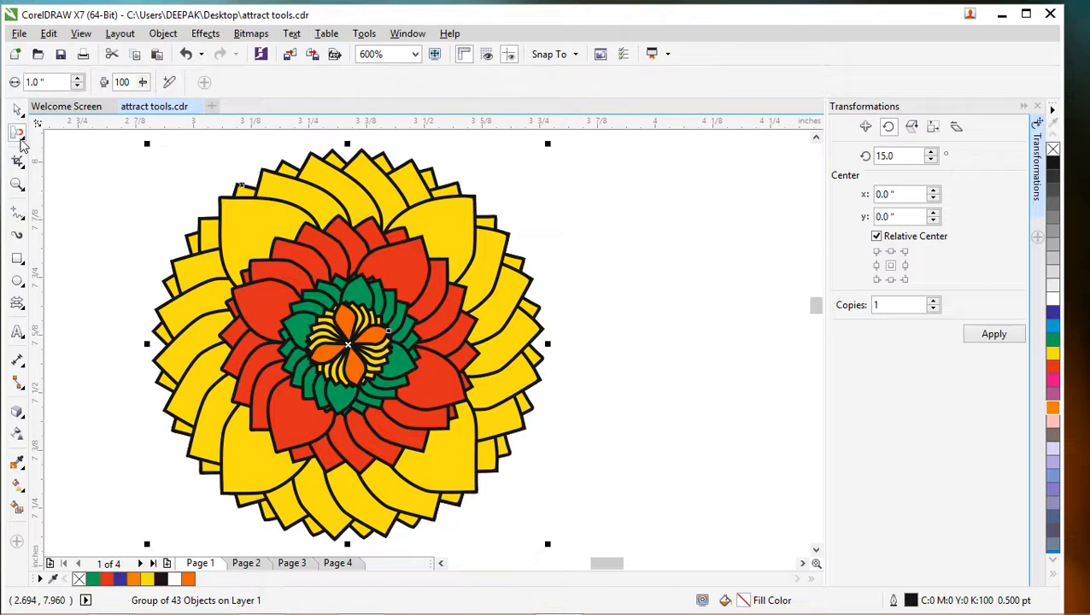
left_click(99, 190)
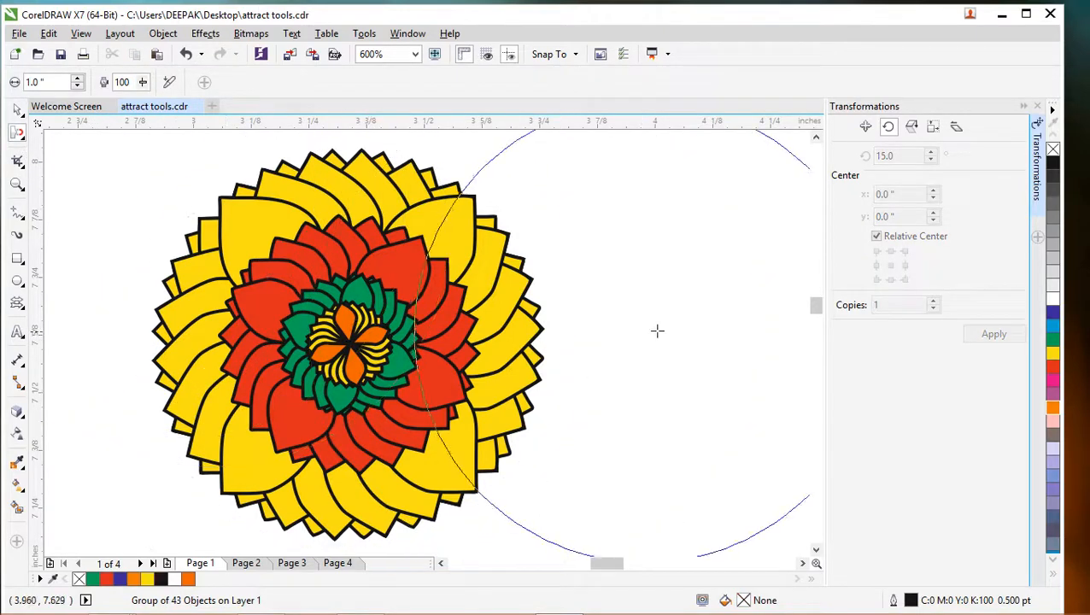
key("ctrl+z")
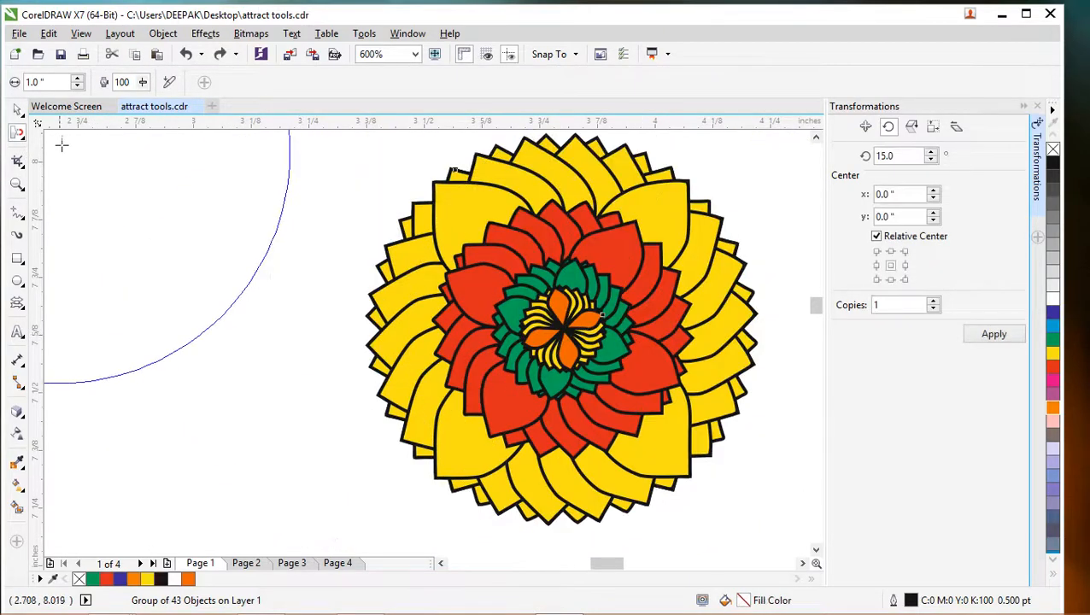
left_click(17, 110)
left_click(252, 268)
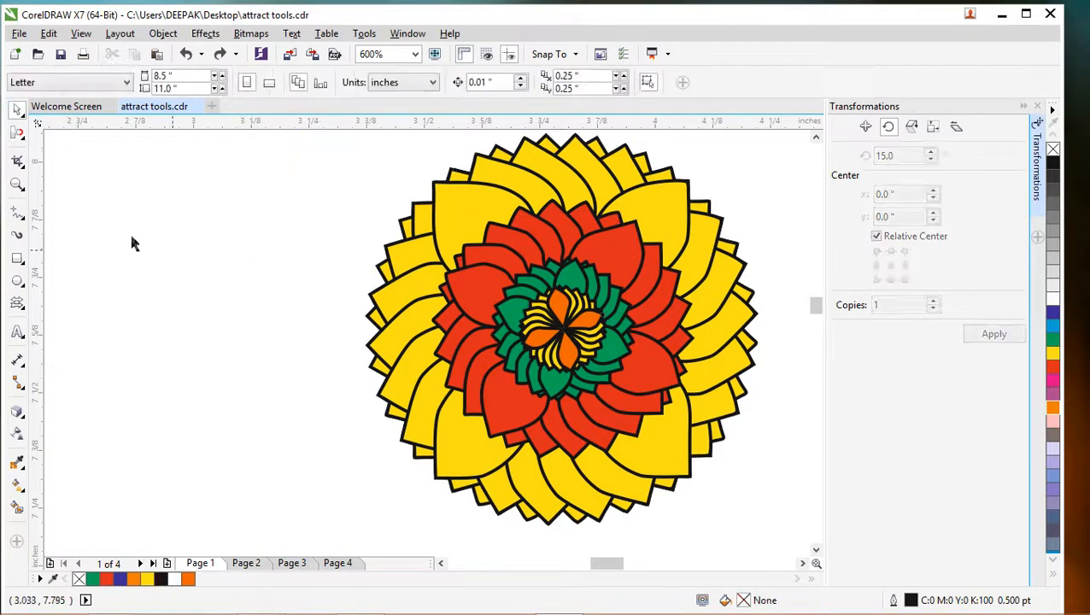
- Activate the Repel tool with a nib size of about 0.096 inches and insert a blank page before Page 1
left_click(21, 136)
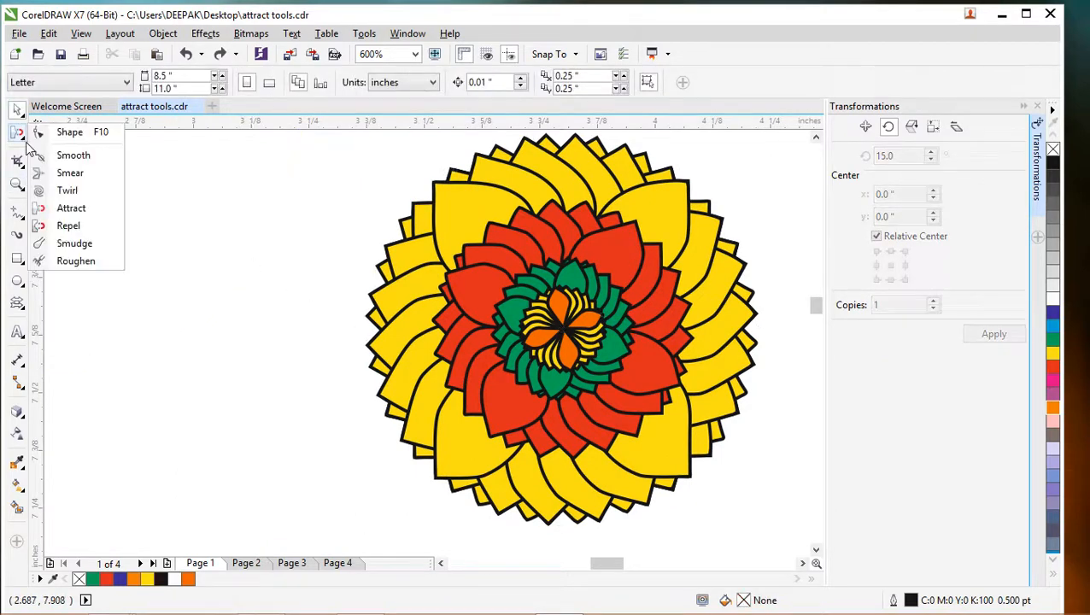
left_click(76, 229)
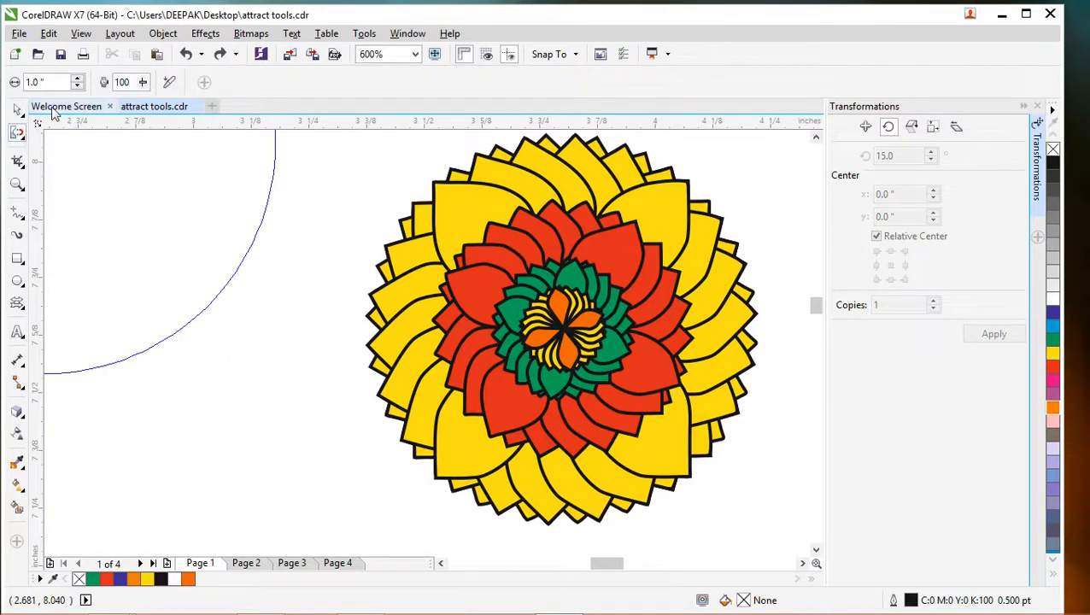
mouse_move(230, 289)
left_mouse_down()
mouse_move(340, 327)
mouse_move(355, 239)
mouse_move(456, 305)
left_mouse_up()
mouse_move(691, 321)
left_mouse_down()
mouse_move(370, 291)
mouse_move(251, 298)
left_mouse_up()
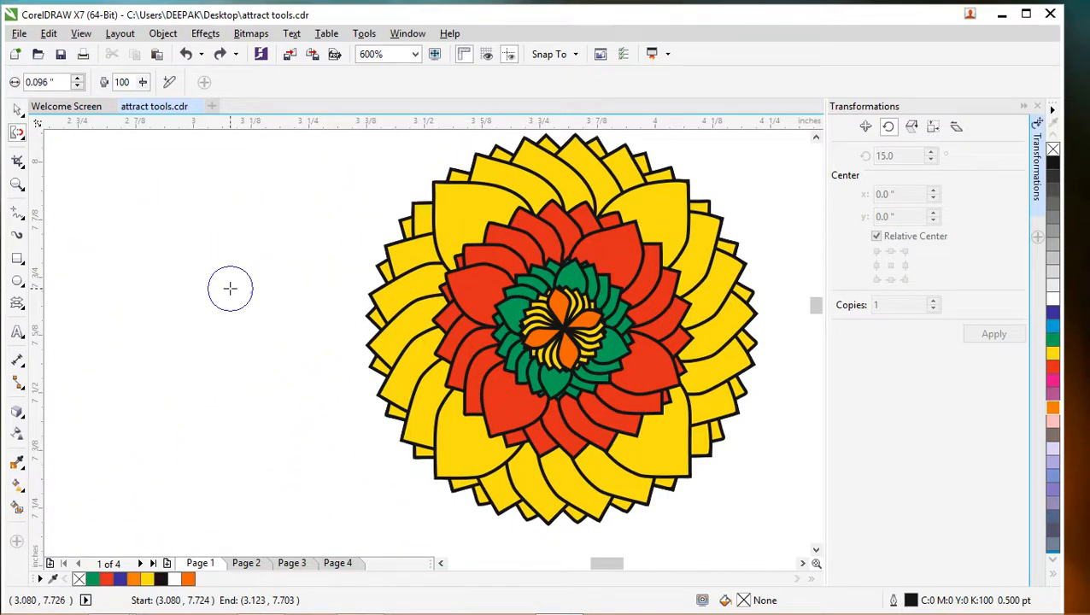
left_click(19, 134)
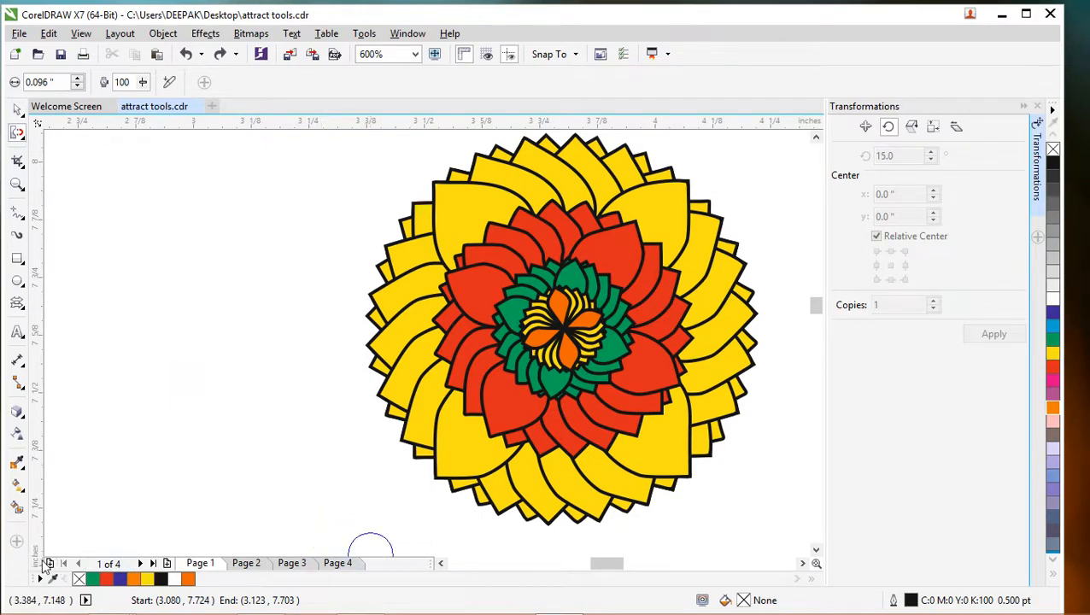
left_click(50, 564)
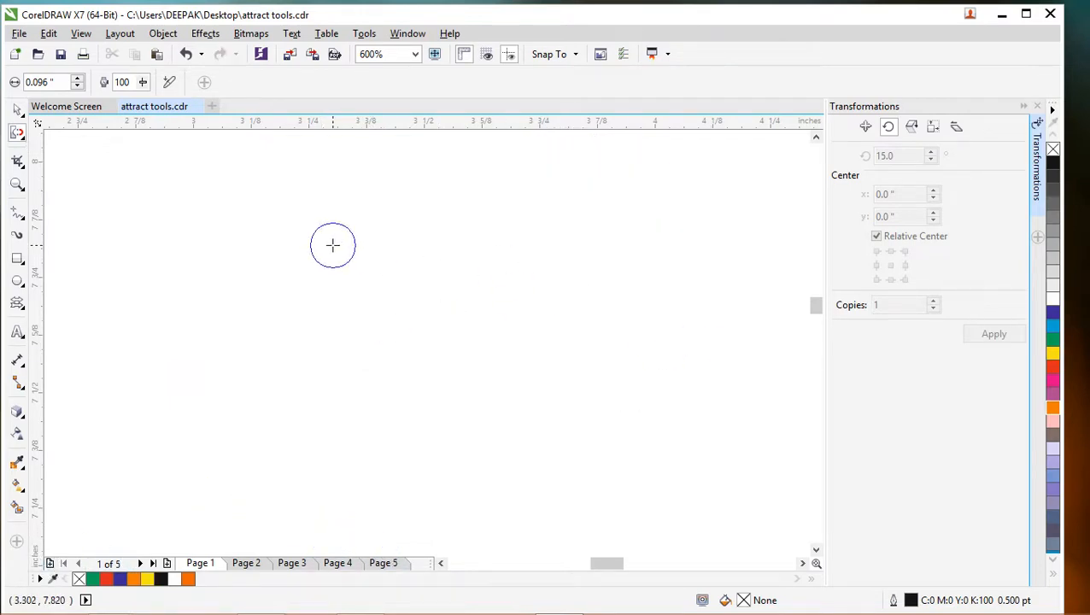
left_click(17, 259)
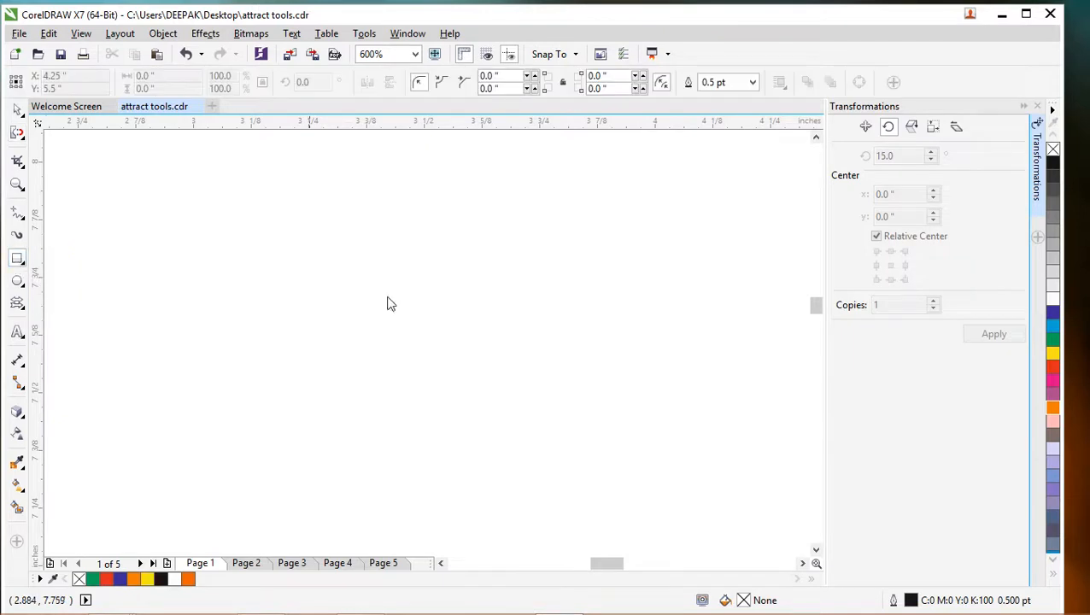
left_click(21, 285)
left_click(246, 282)
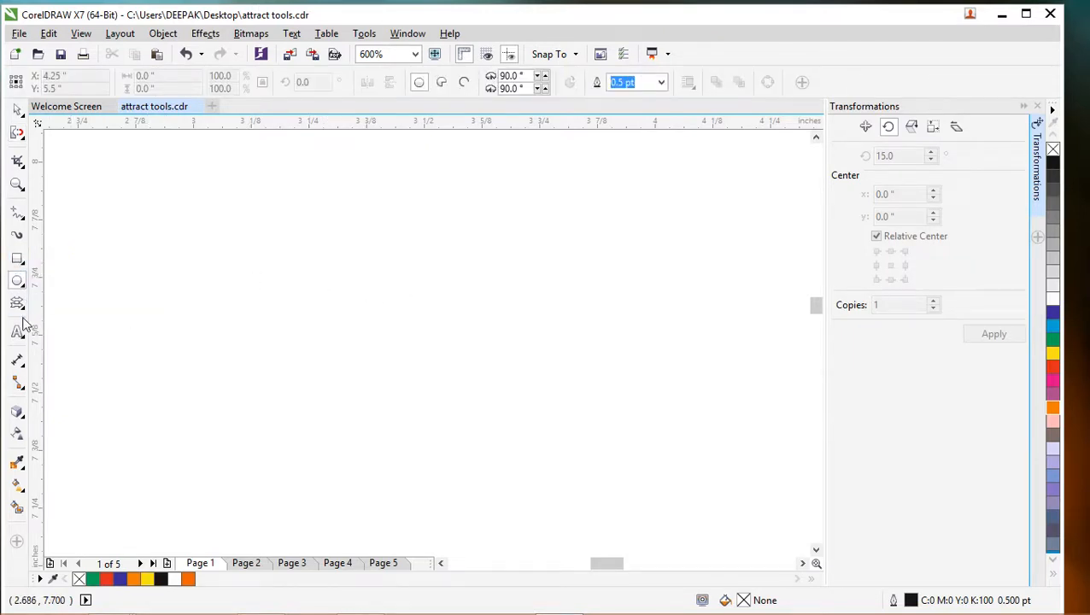
left_click(25, 289)
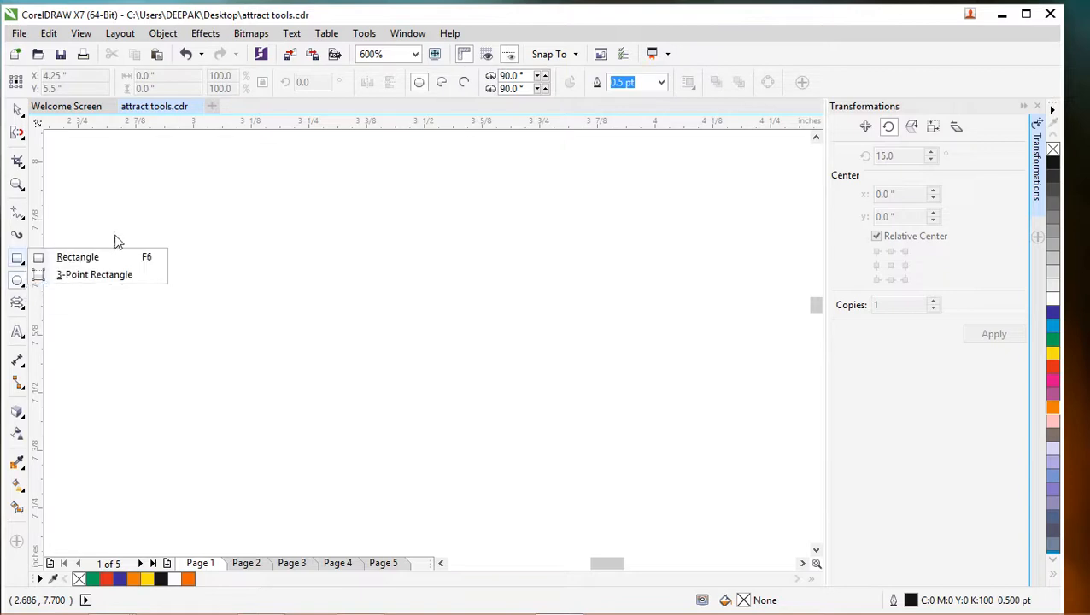
left_click(117, 240)
left_click(26, 270)
left_click(103, 231)
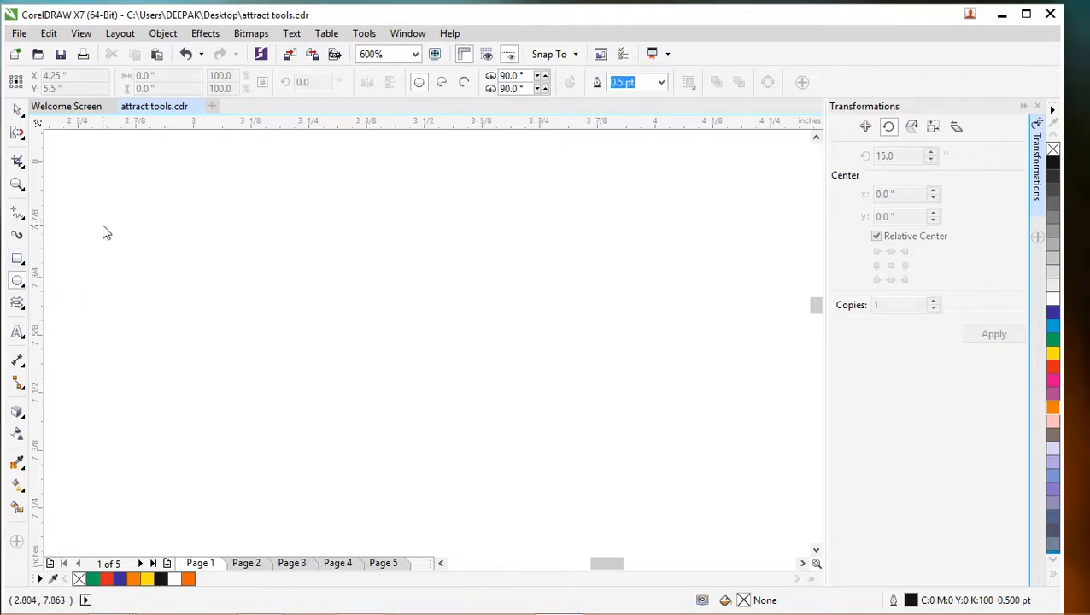
- Draw a five-pointed star about 0.27 by 0.25 inches on the blank page and fill it green (C:100 M:0 Y:100 K:0)
left_click(24, 313)
left_click(64, 316)
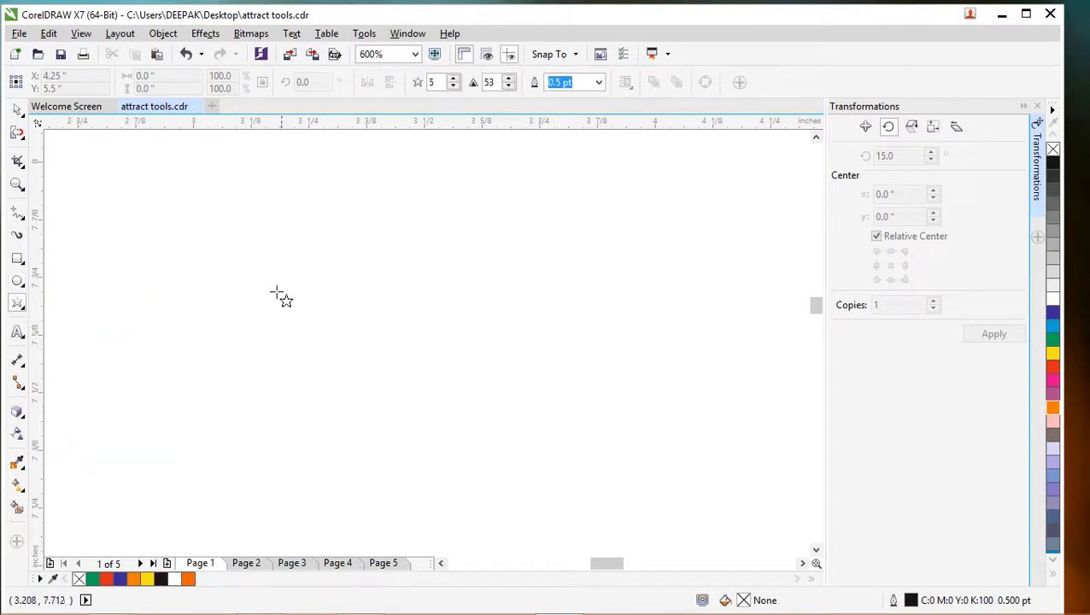
left_click_drag(255, 269, 388, 391)
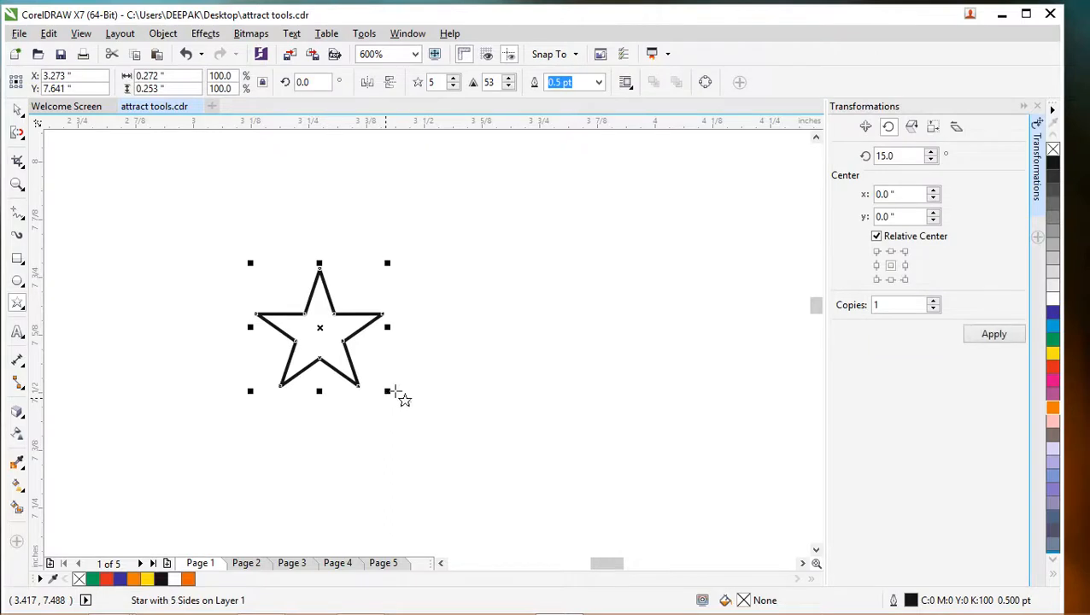
left_click(1052, 339)
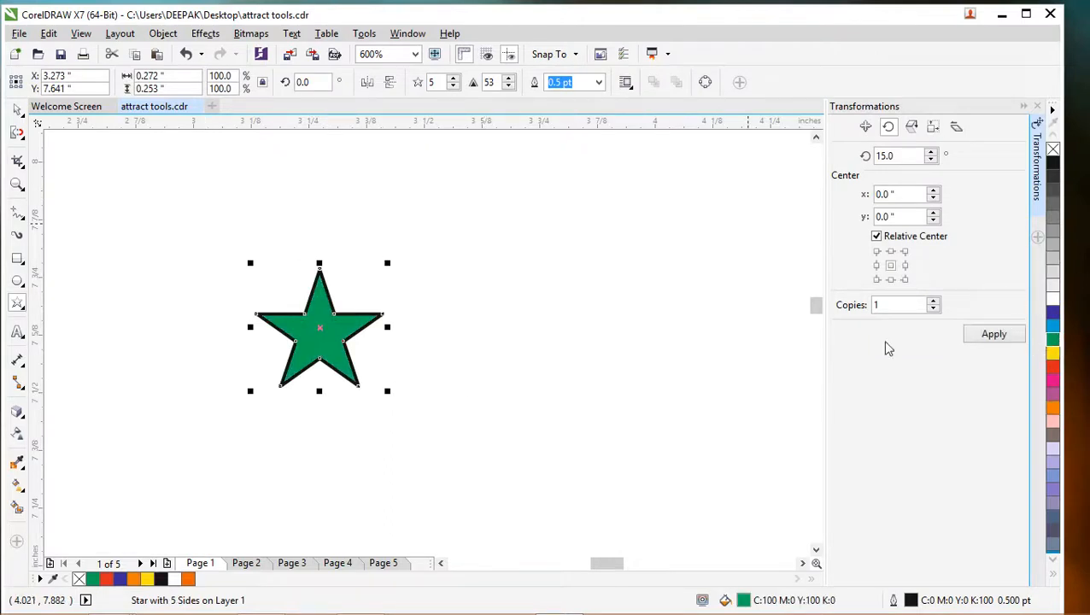
- Repel the star's edges from just outside each of its five inner corners to carve rounded notches between the points
left_click(17, 134)
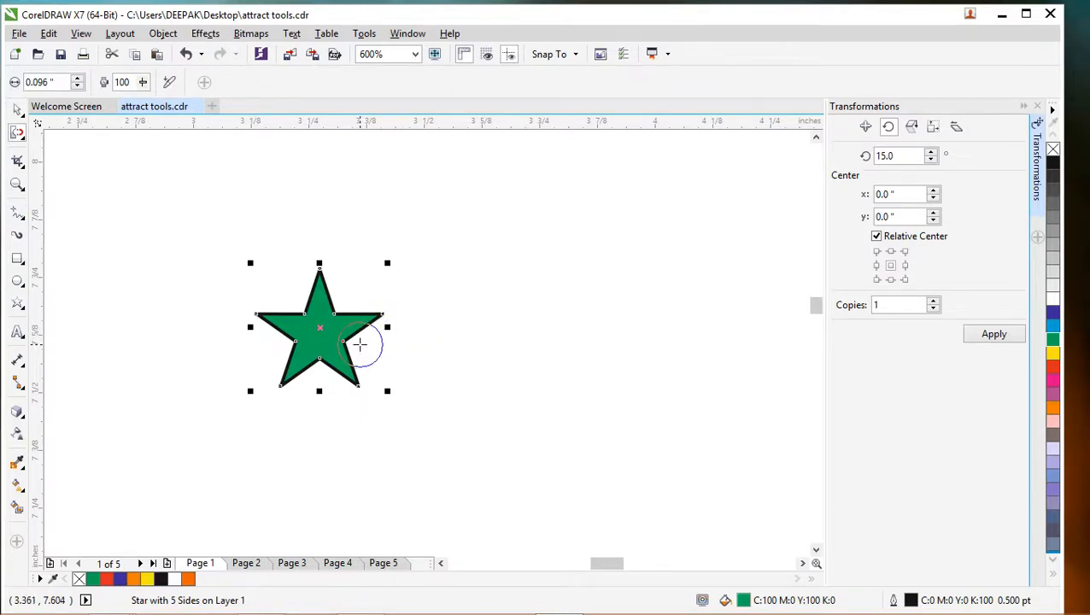
left_click(359, 344)
left_click_drag(359, 344, 373, 353)
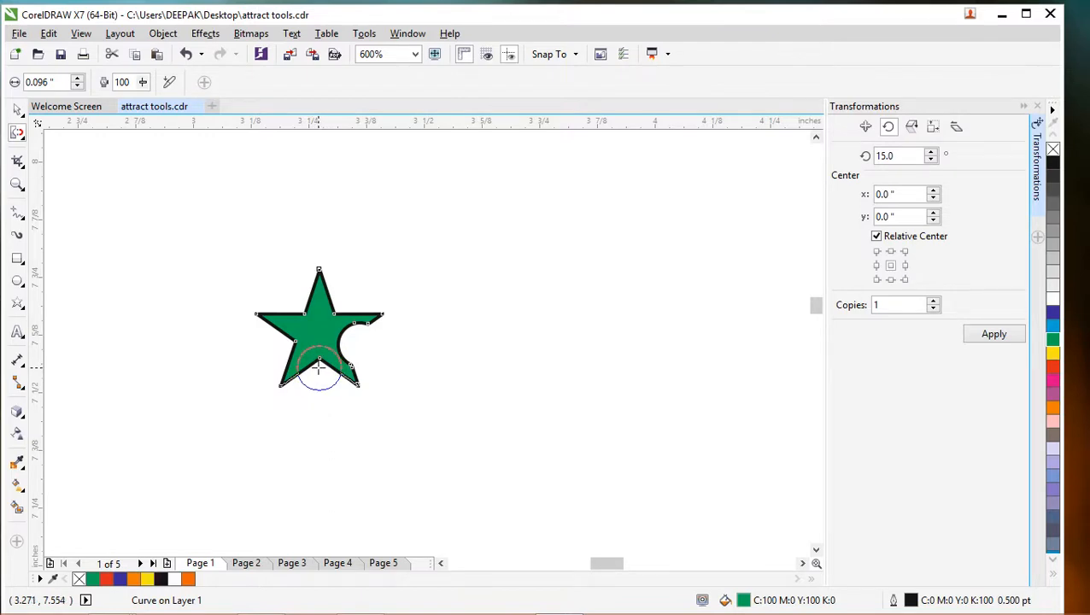
left_click_drag(317, 368, 317, 370)
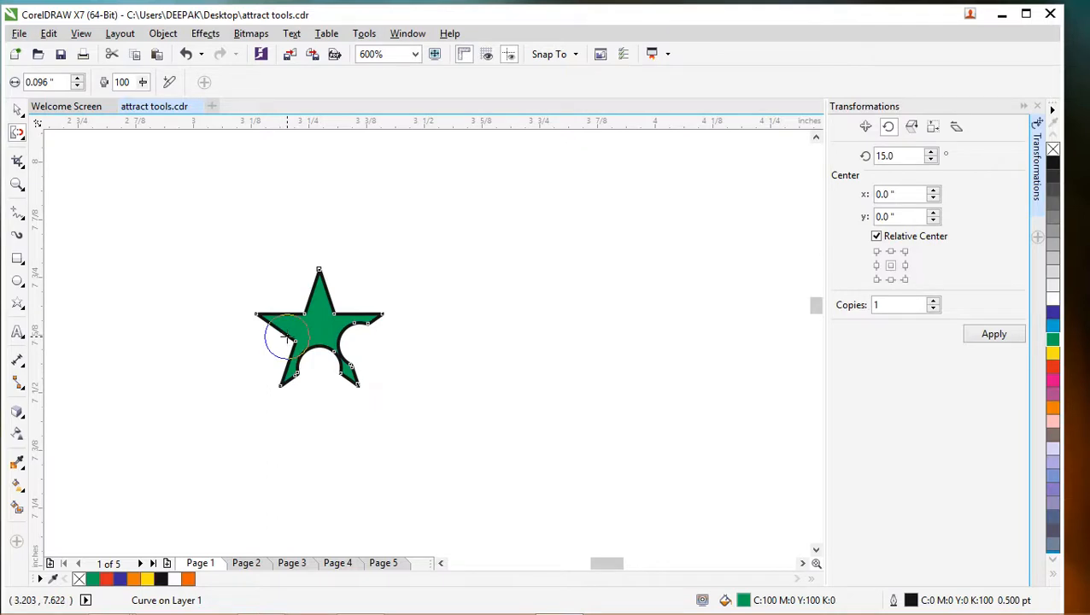
left_click_drag(286, 339, 267, 340)
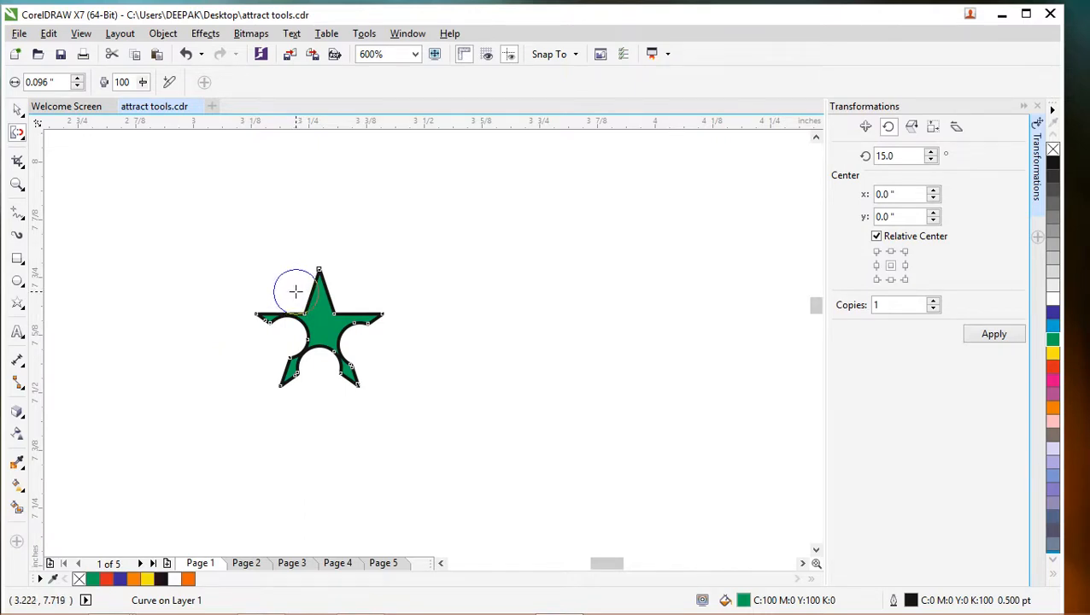
left_click(340, 303)
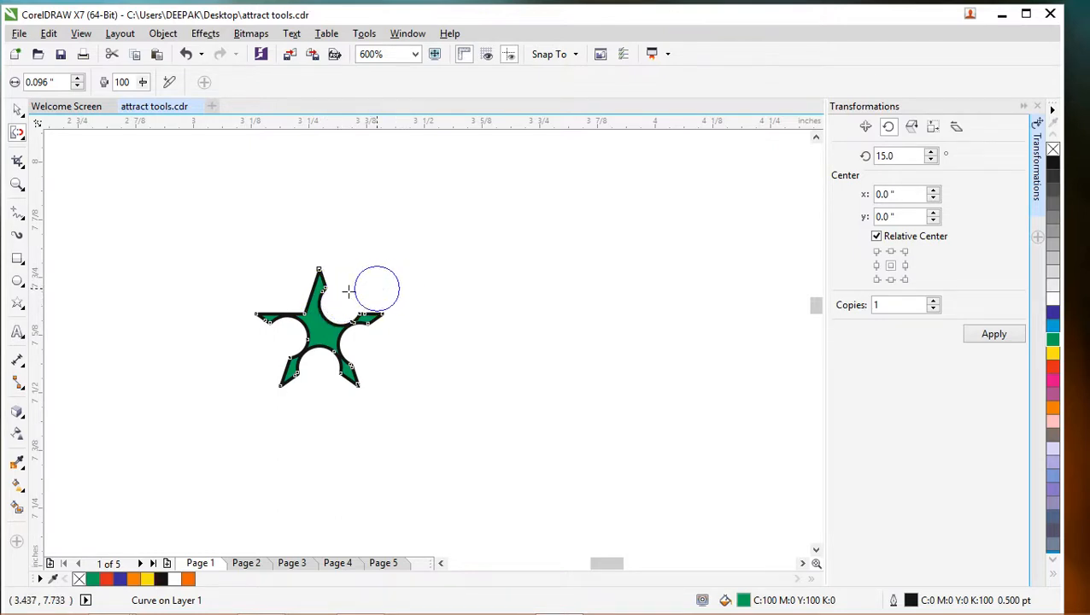
left_click(299, 294)
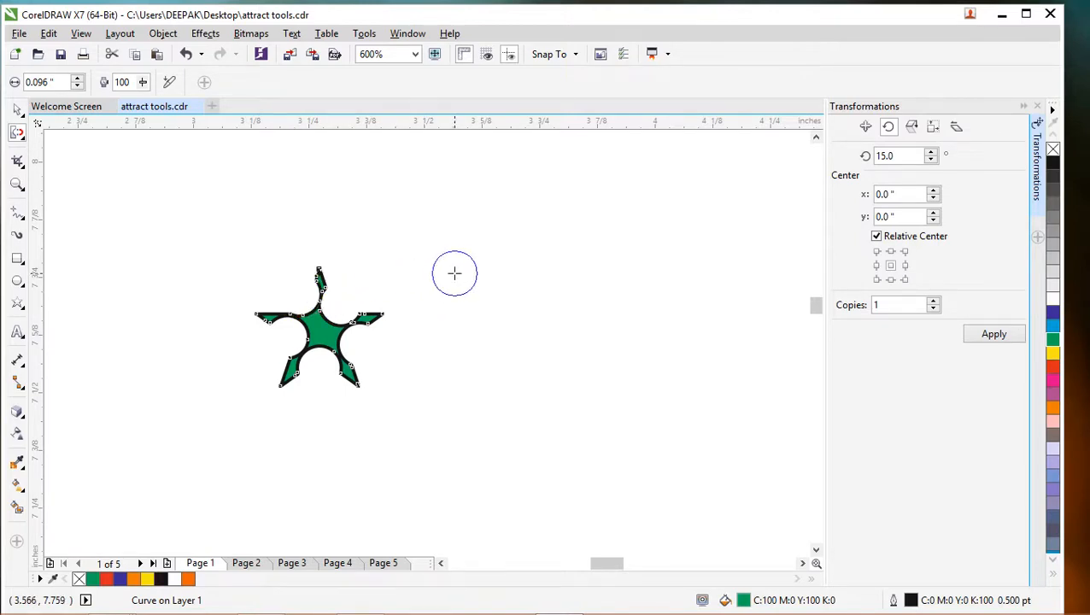
left_click(454, 274)
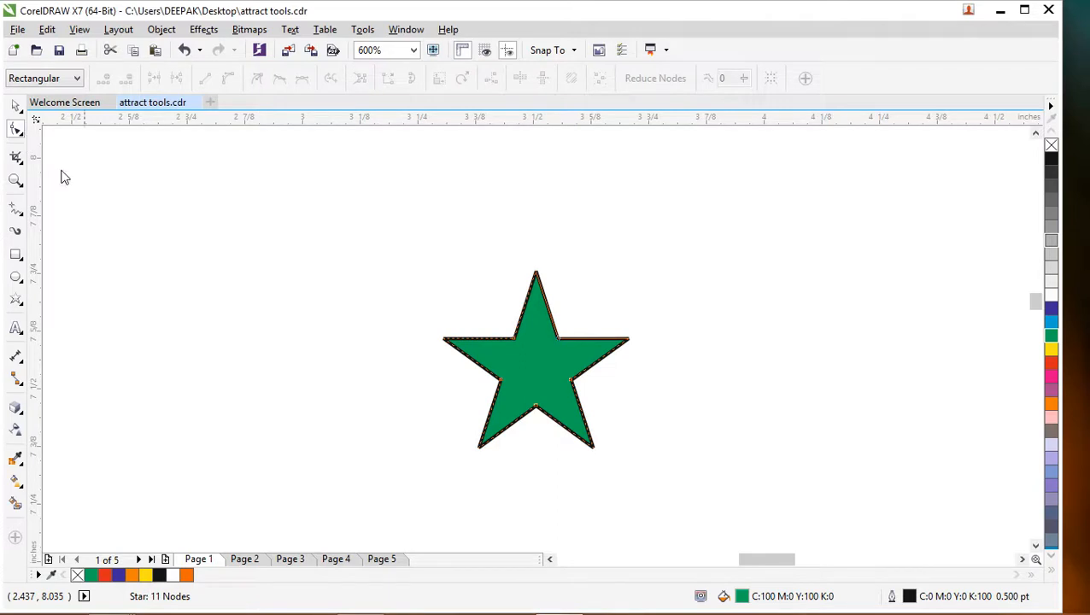
- Activate the Repel tool for the larger green star and reduce the nib size to about 0.128 inches
left_click(18, 107)
left_click(23, 134)
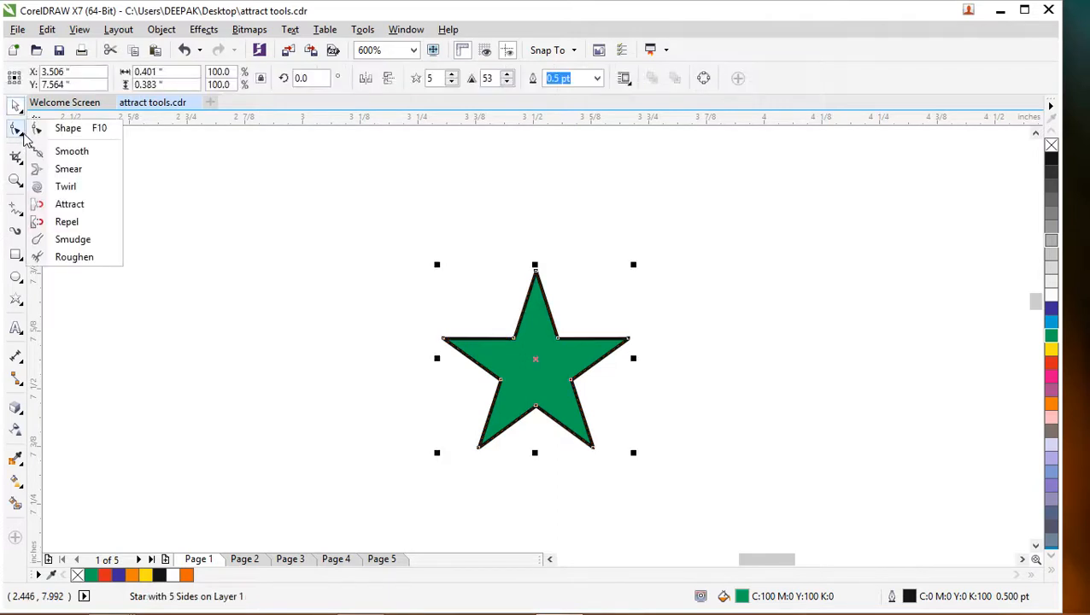
left_click(72, 225)
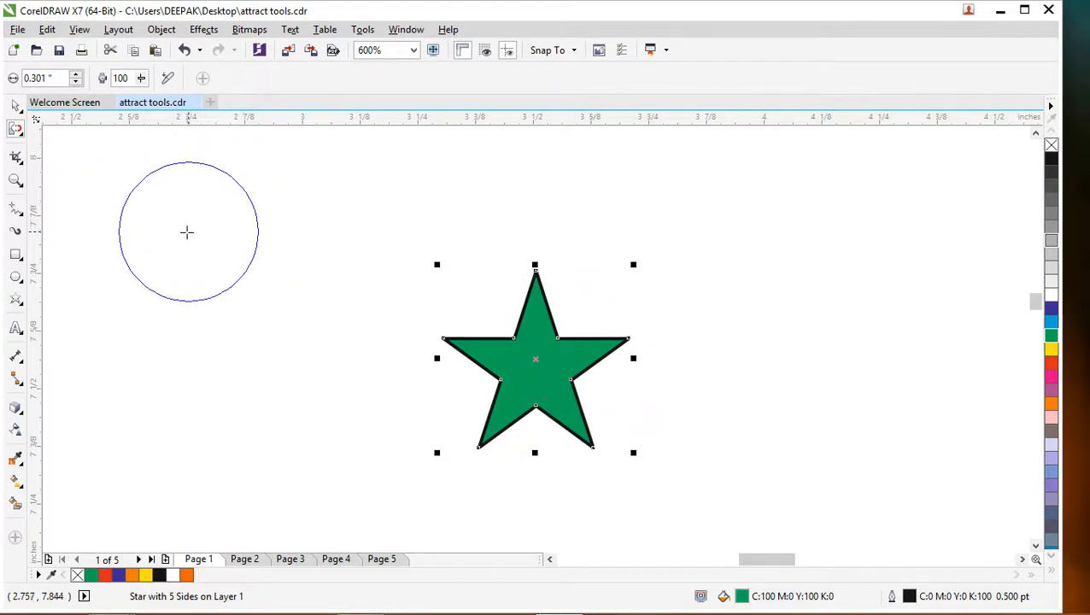
left_click(182, 238)
mouse_move(182, 239)
left_mouse_down()
mouse_move(236, 227)
mouse_move(202, 259)
left_mouse_up()
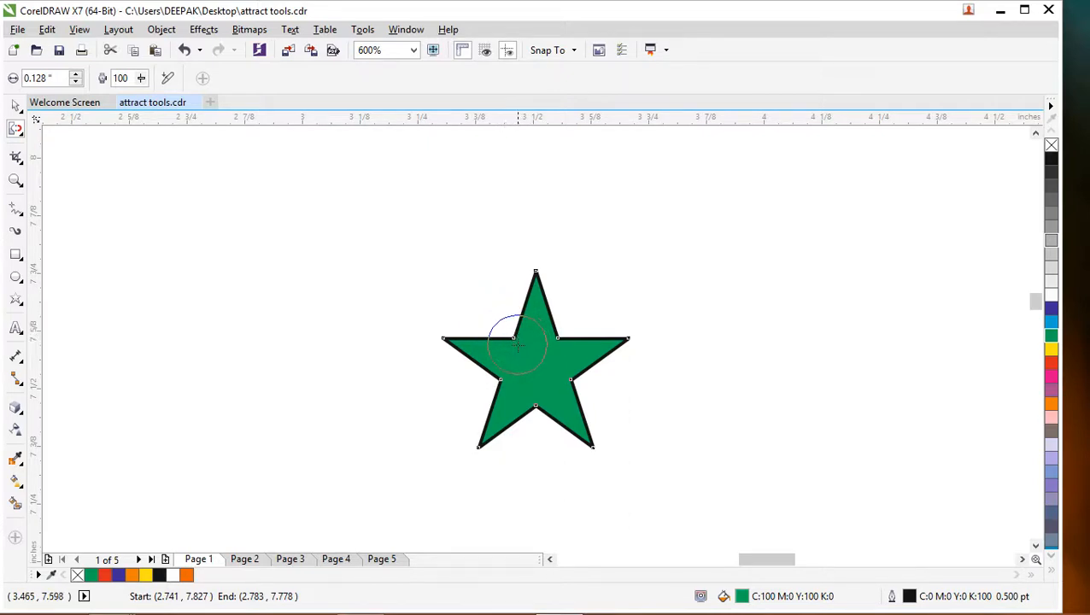
- Repel the star's edges from just inside its five inner corners to push rounded bulges outward between the points
left_click_drag(517, 345, 520, 348)
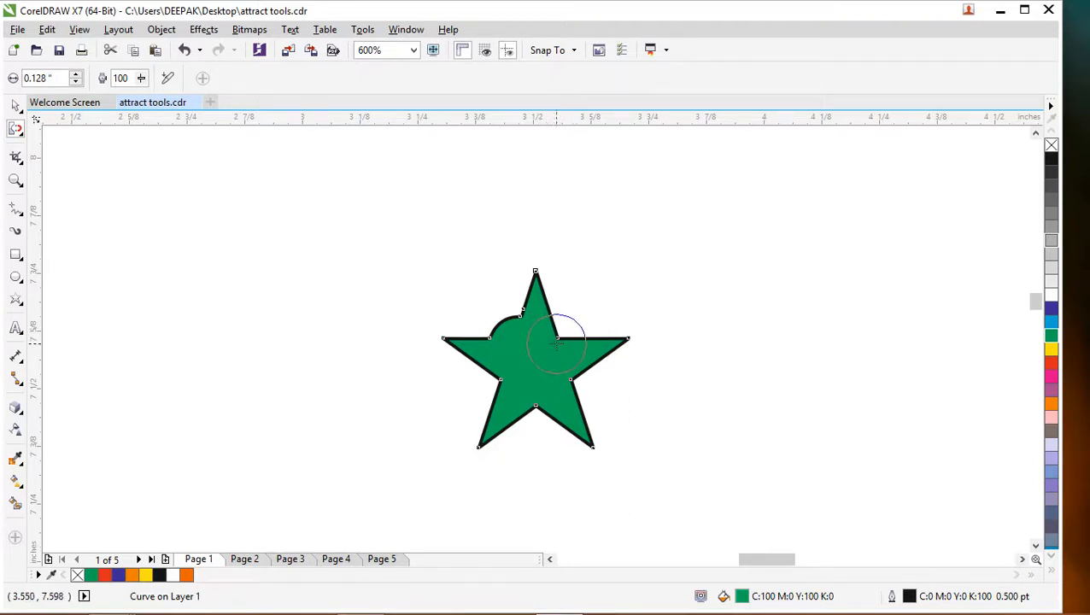
left_click_drag(552, 342, 554, 340)
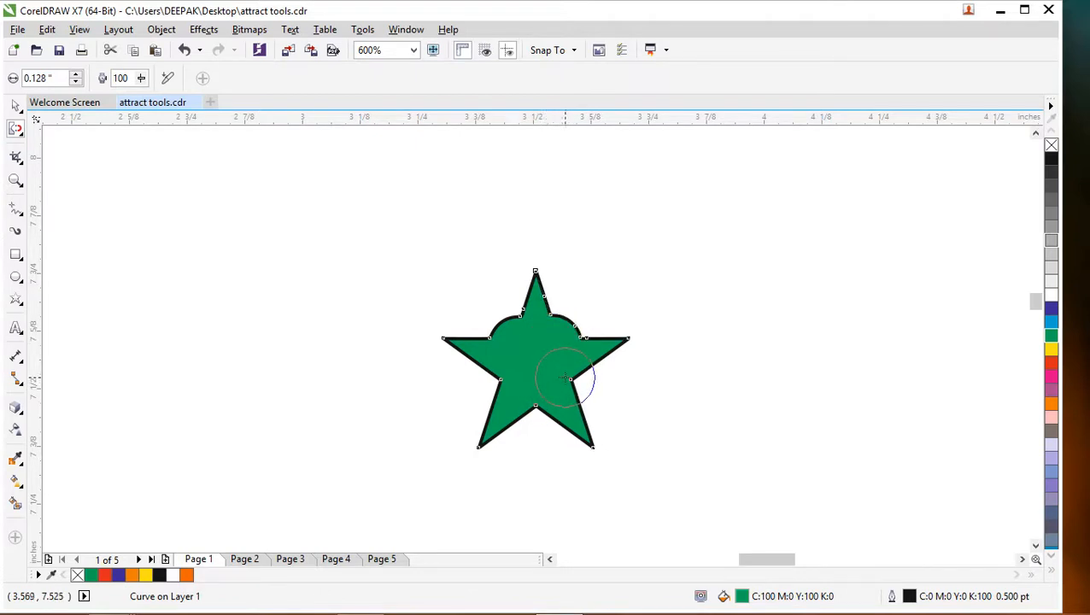
mouse_move(566, 376)
left_mouse_down()
mouse_move(536, 400)
mouse_move(507, 381)
left_mouse_up()
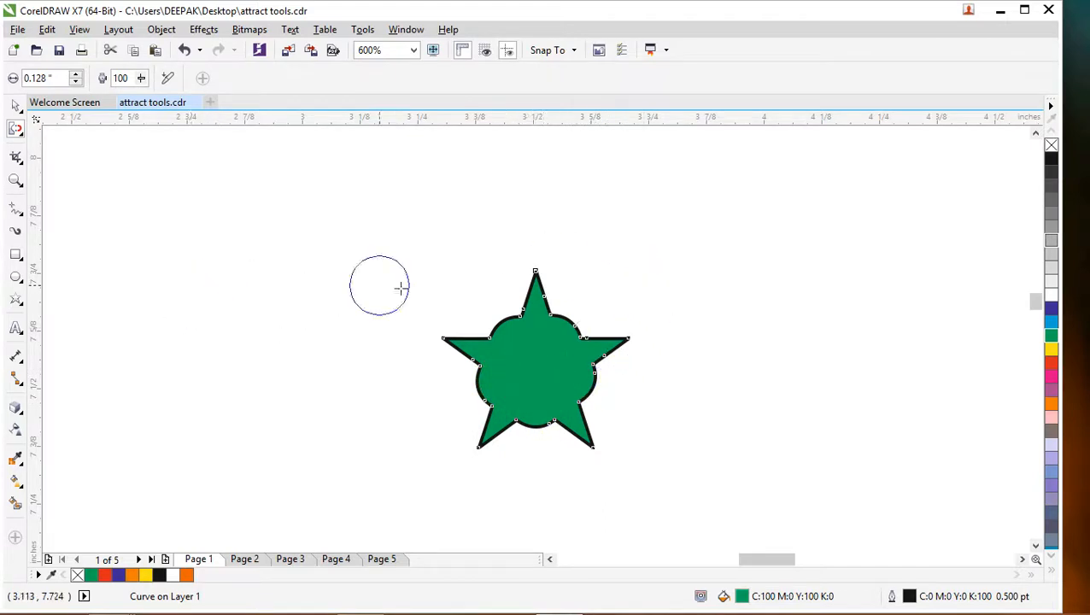
- Draw a five-pointed star about 0.40 by 0.40 inches beside the bulged star and fill it green (C:100 M:0 Y:100 K:0)
left_click(17, 305)
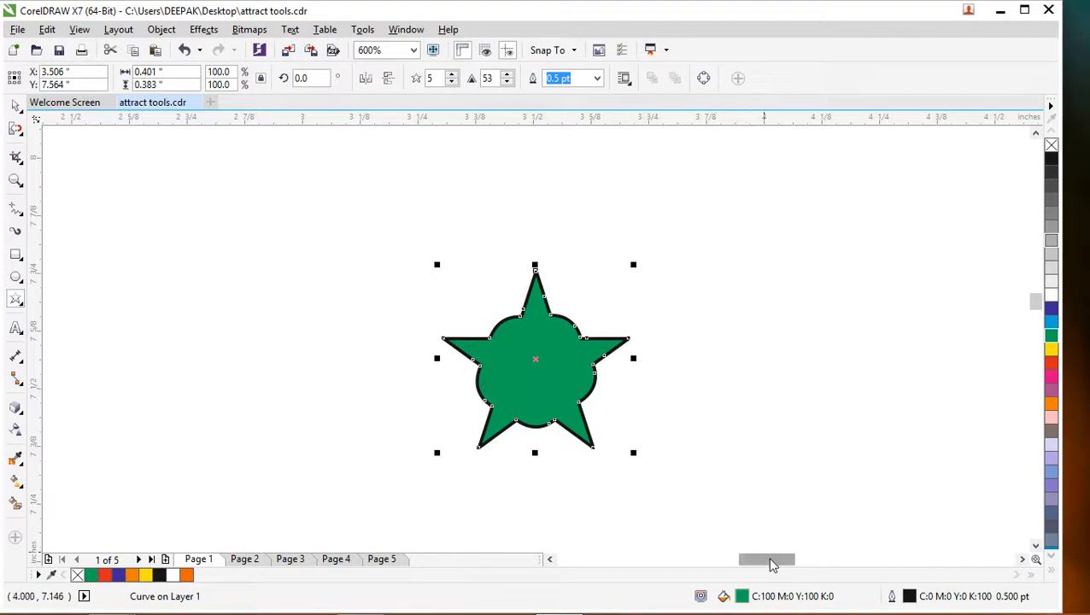
left_click_drag(772, 560, 799, 560)
left_click_drag(366, 245, 560, 436)
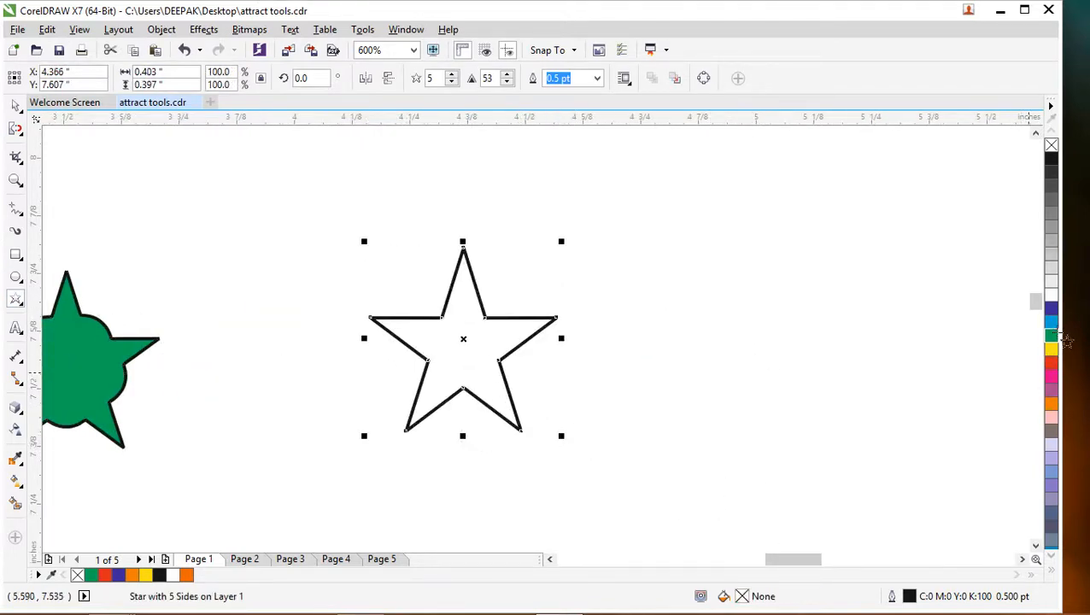
left_click(1053, 337)
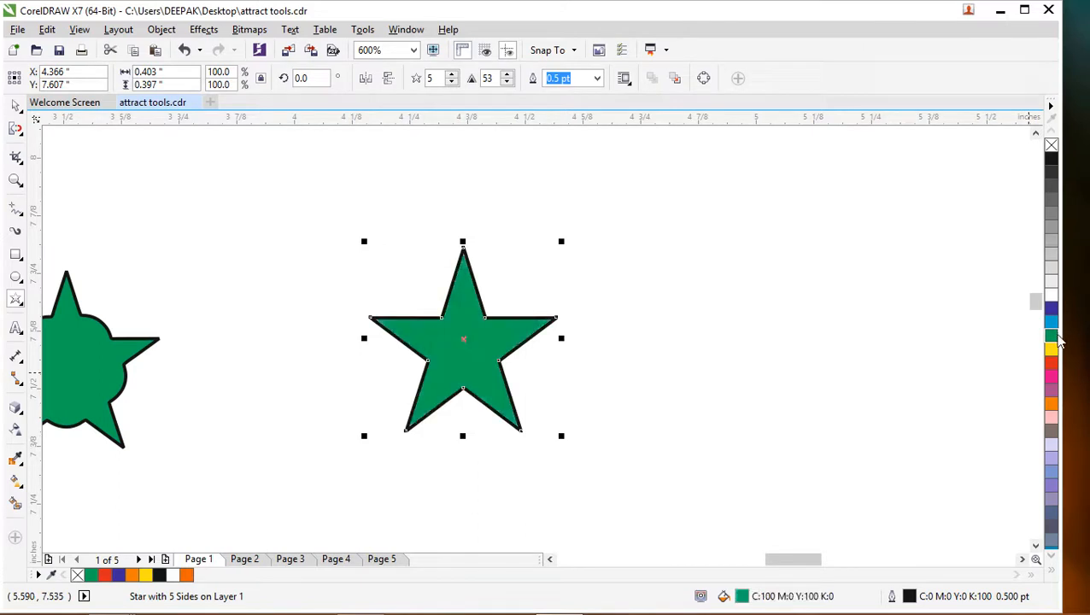
- Repel the new star's edges around its five inner corners with the 0.128-inch nib, carving deep round notches, and deselect the star
left_click(15, 130)
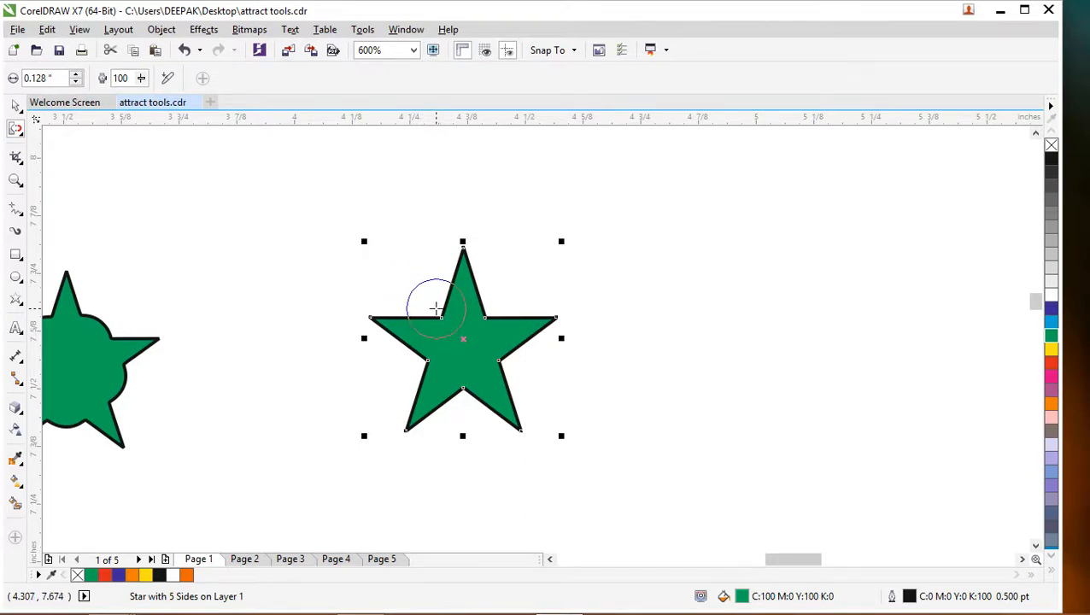
left_click(436, 308)
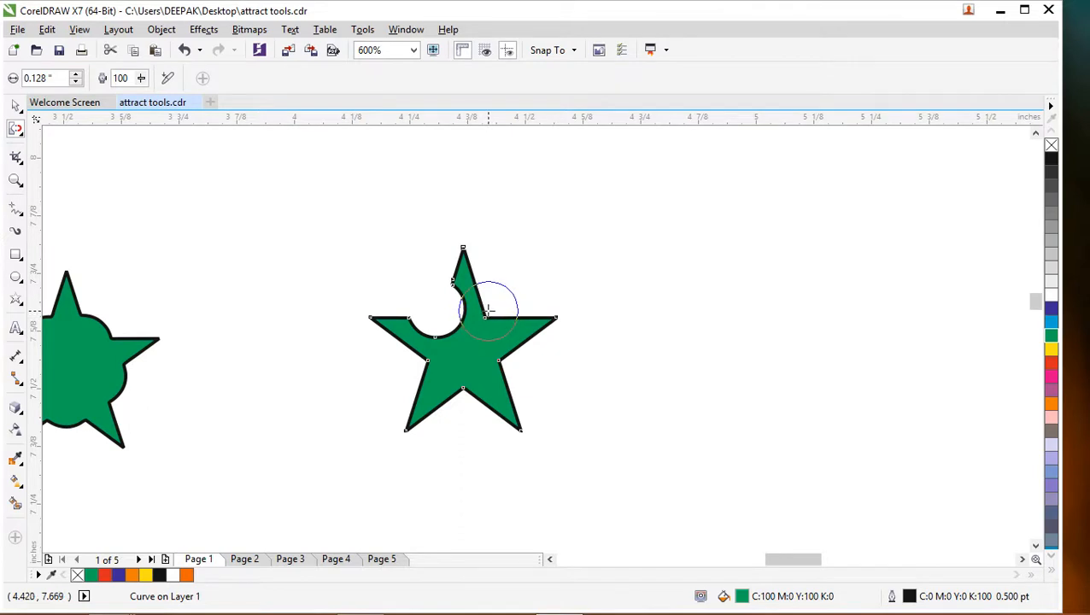
left_click(489, 311)
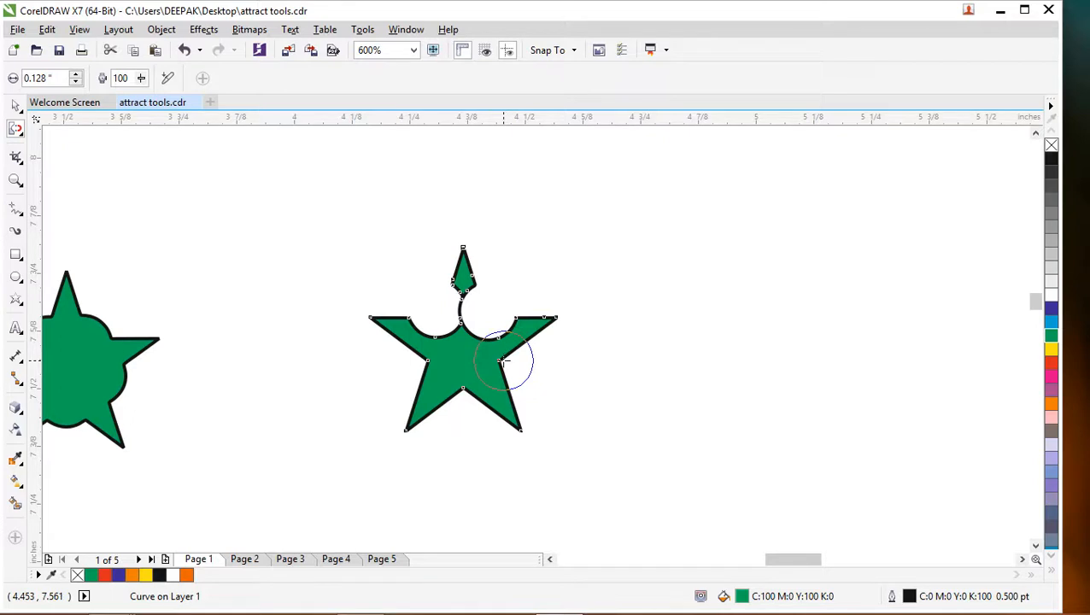
left_click(504, 362)
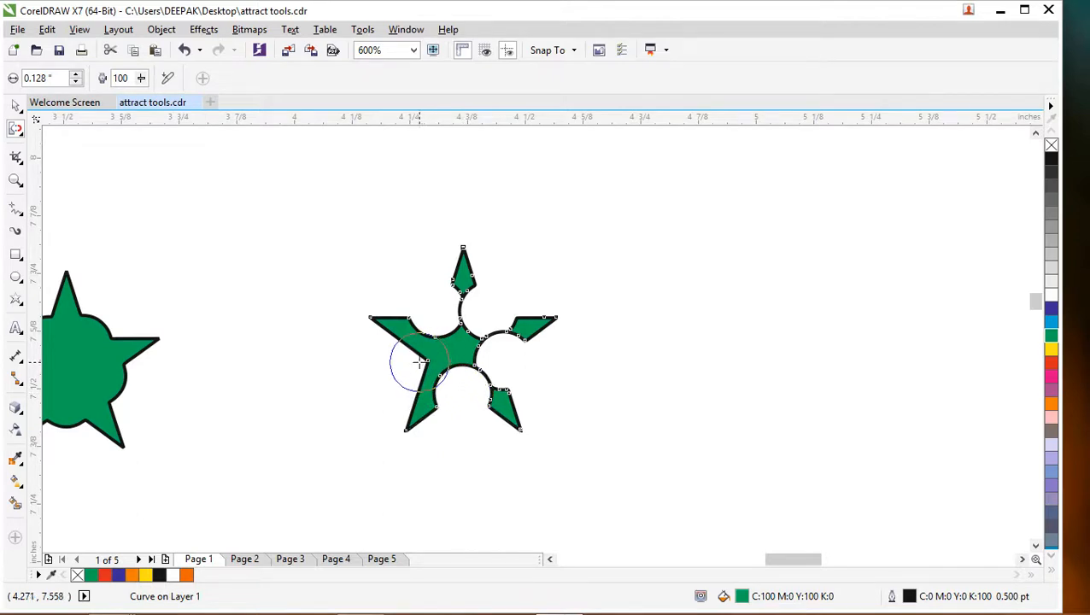
left_click_drag(416, 361, 427, 364)
key("Escape")
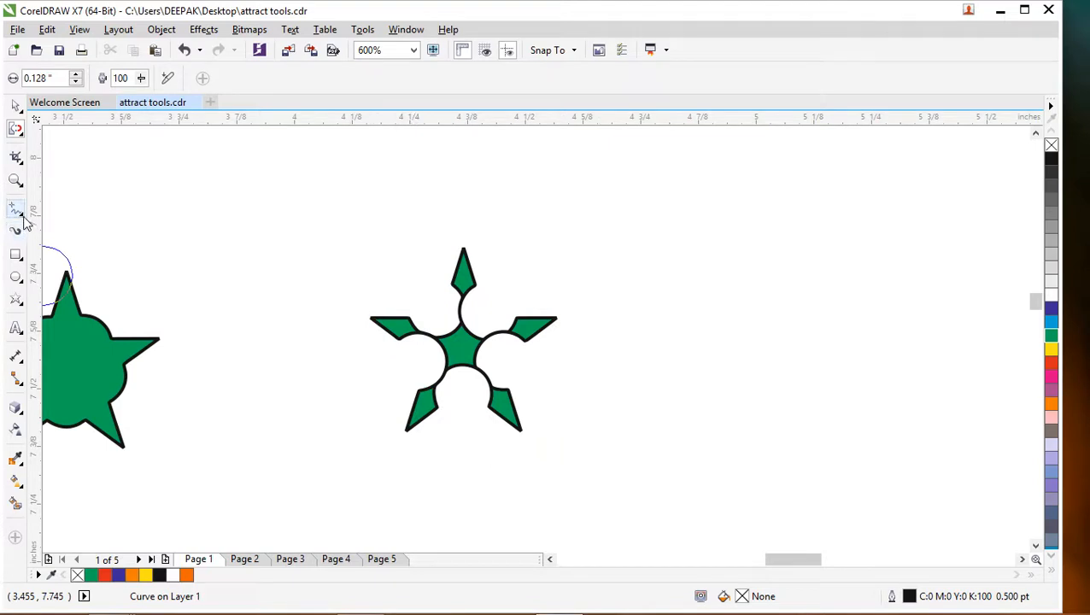
- Draw a larger five-pointed star about 0.57 by 0.51 inches beside the notched star and fill it green (C:100 M:0 Y:100 K:0)
left_click(15, 299)
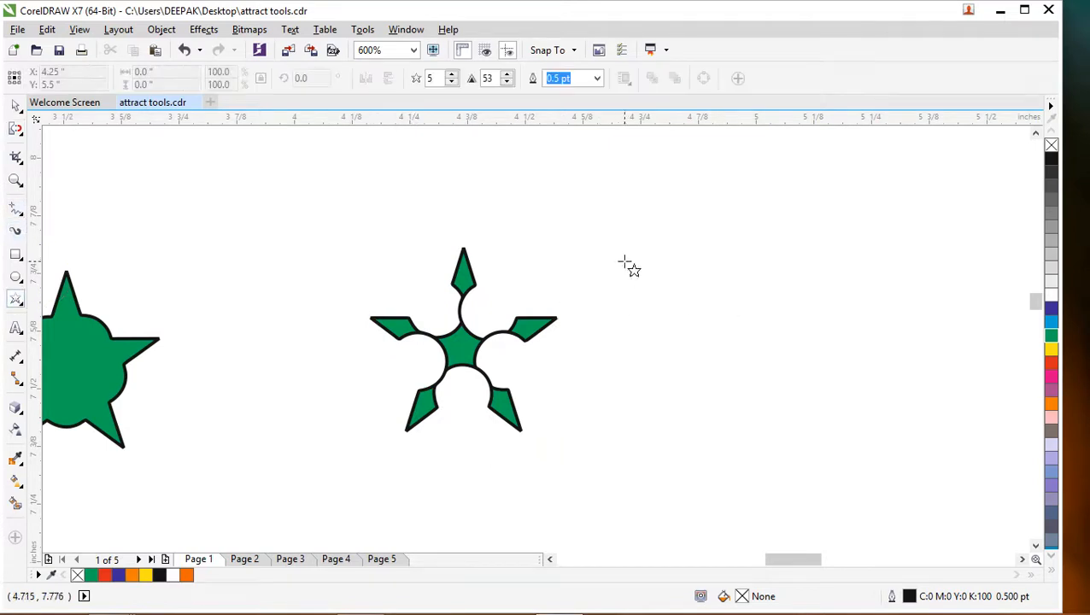
left_click_drag(629, 262, 907, 480)
left_click(1051, 335)
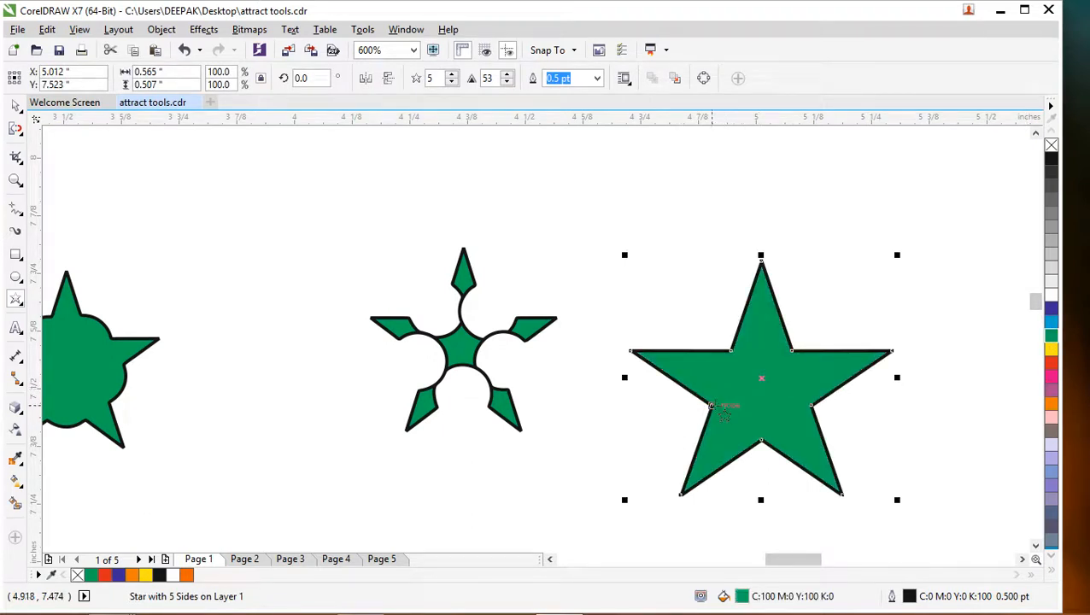
- Repel the large star's edges from just outside its two upper and two side inner corners to carve rounded notches
left_click(15, 128)
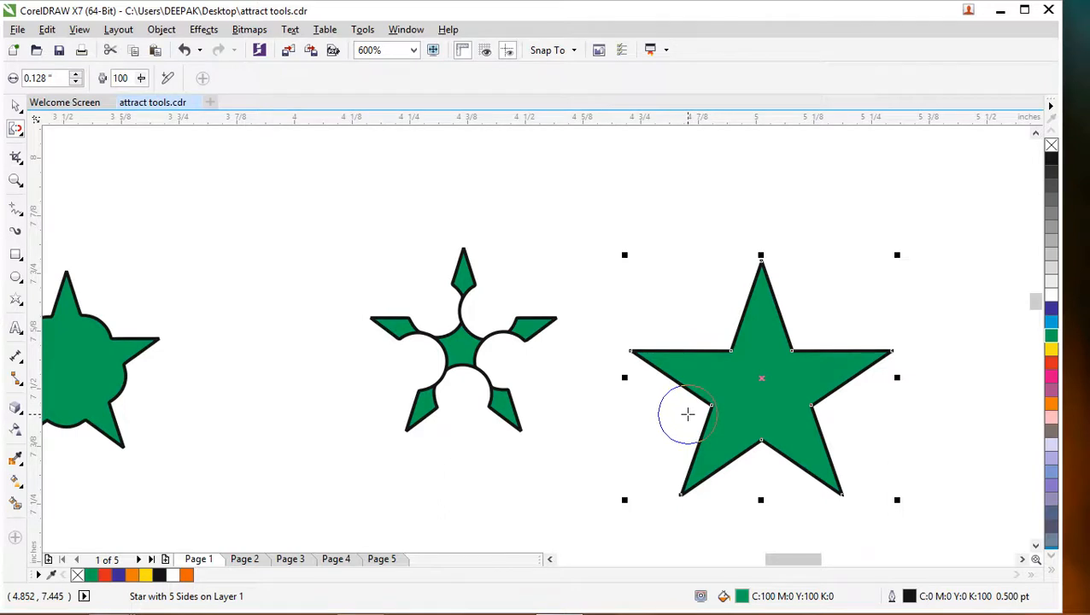
left_click(688, 414)
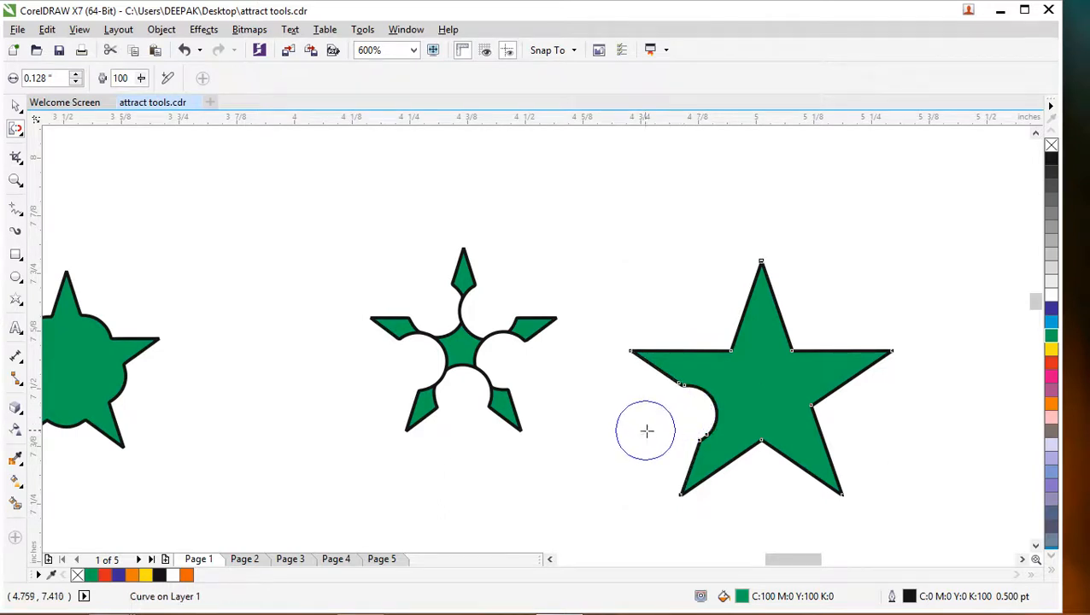
left_click(713, 331)
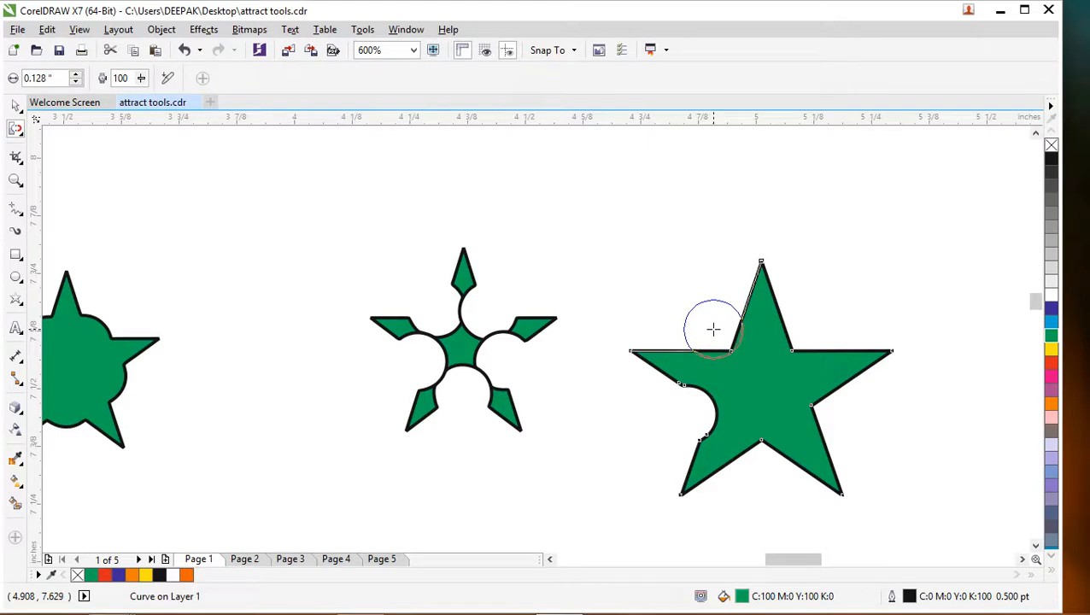
left_click(810, 331)
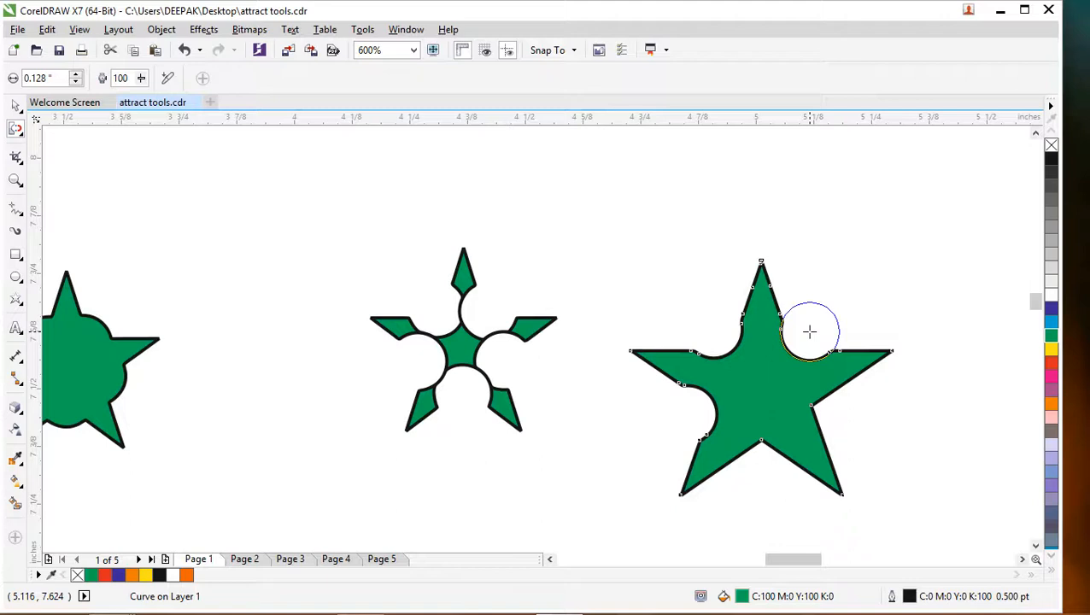
left_click(838, 407)
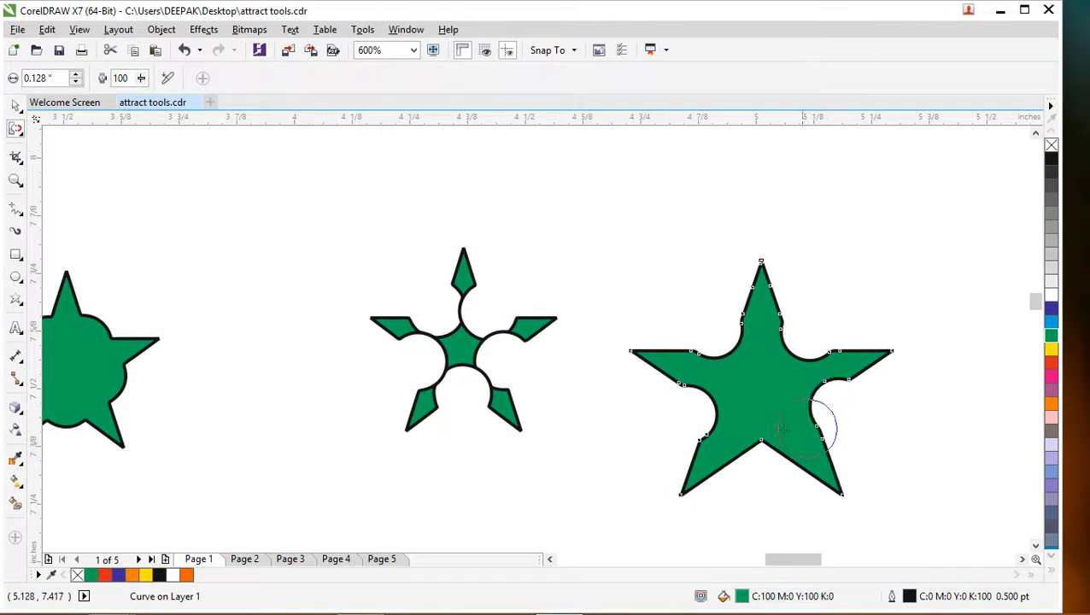
mouse_move(762, 419)
left_mouse_down()
mouse_move(761, 446)
mouse_move(786, 462)
mouse_move(757, 457)
mouse_move(766, 452)
left_mouse_up()
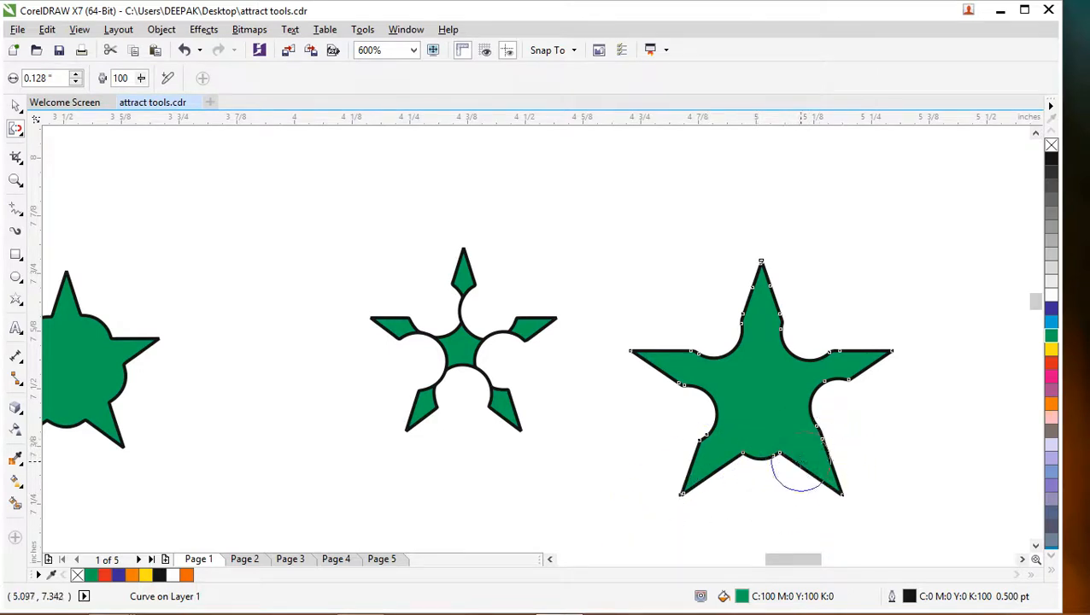
key("ctrl+z")
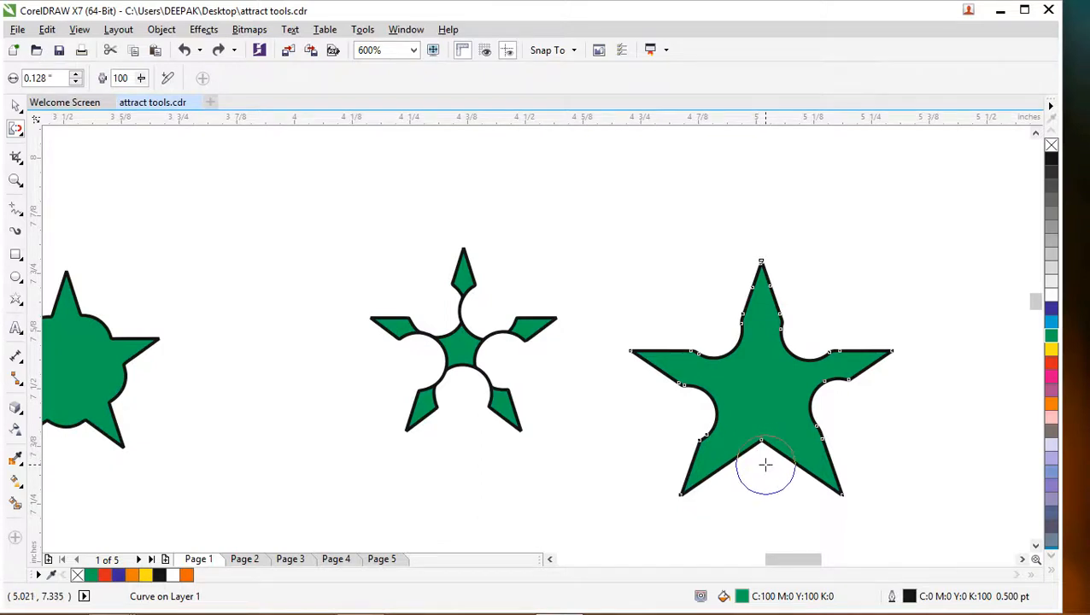
left_click(766, 463)
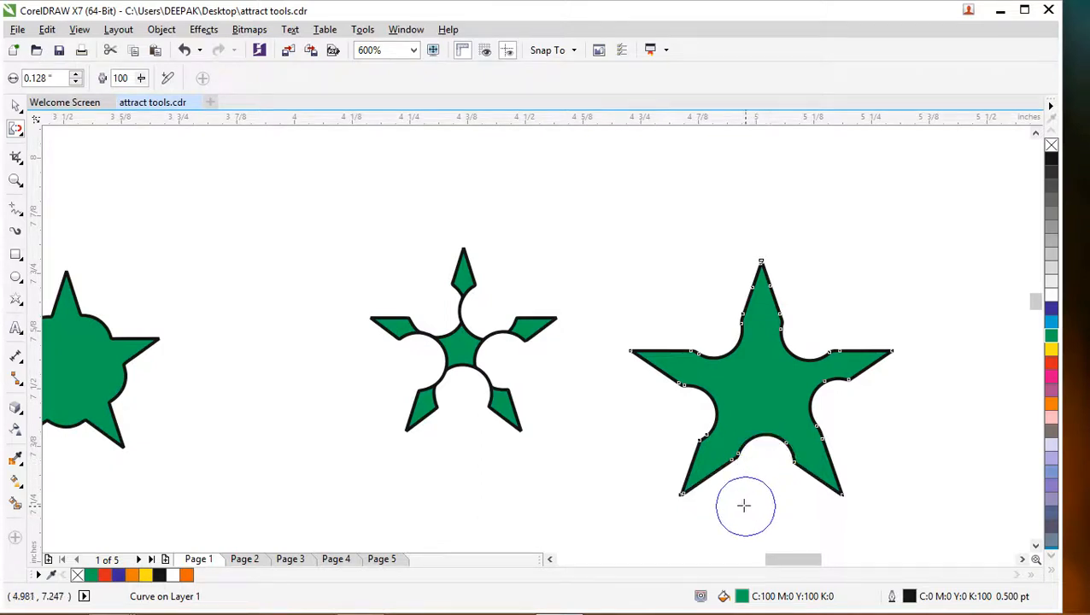
key("ctrl+z")
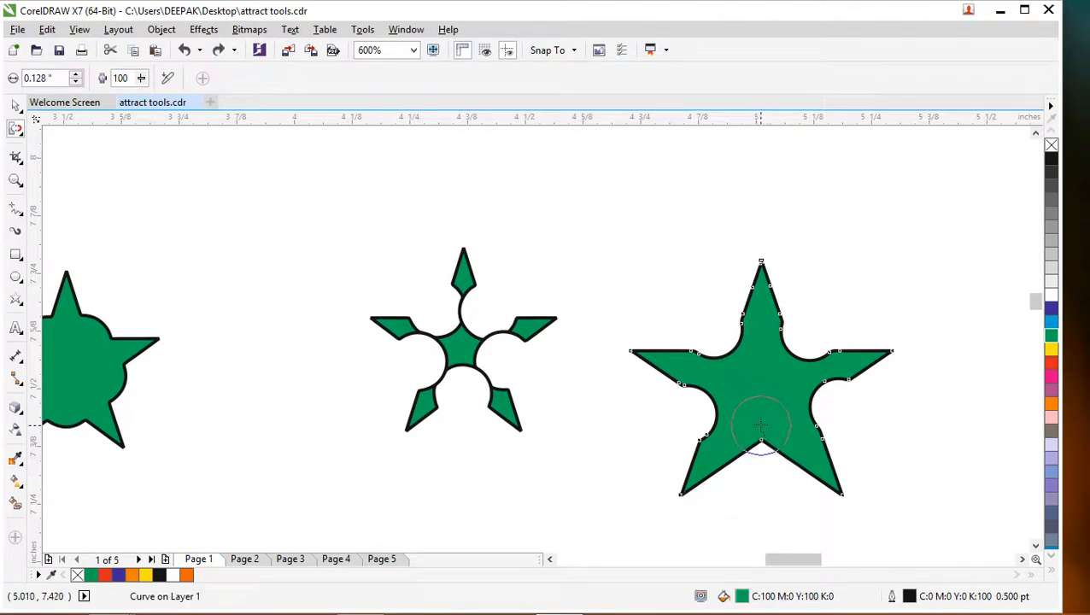
- Repel the large star's edge from just inside its bottom inner corner to push a small rounded bulge outward between the lower points
left_click(760, 424)
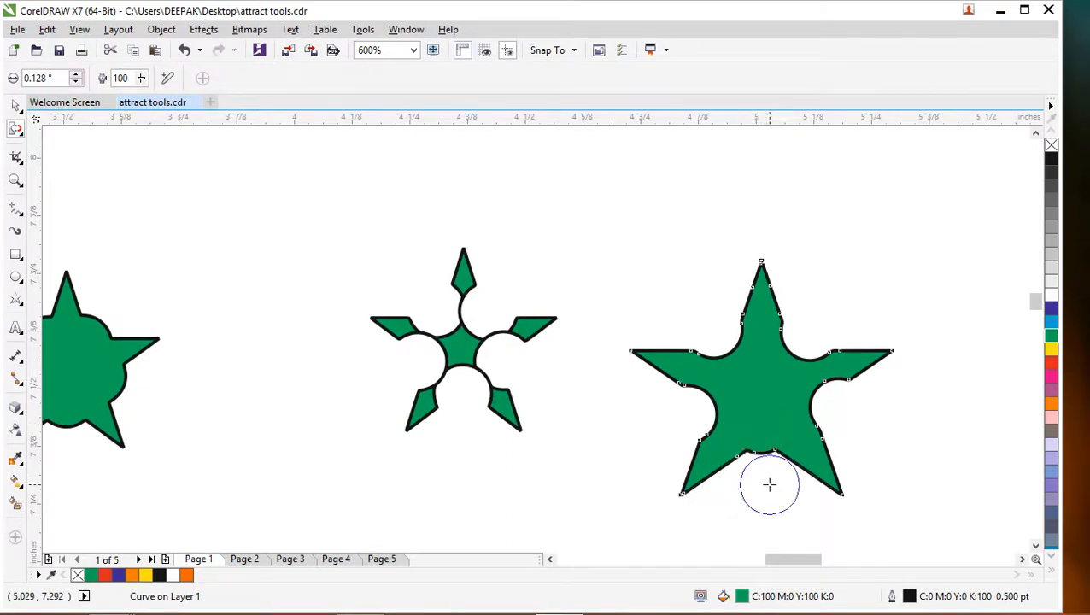